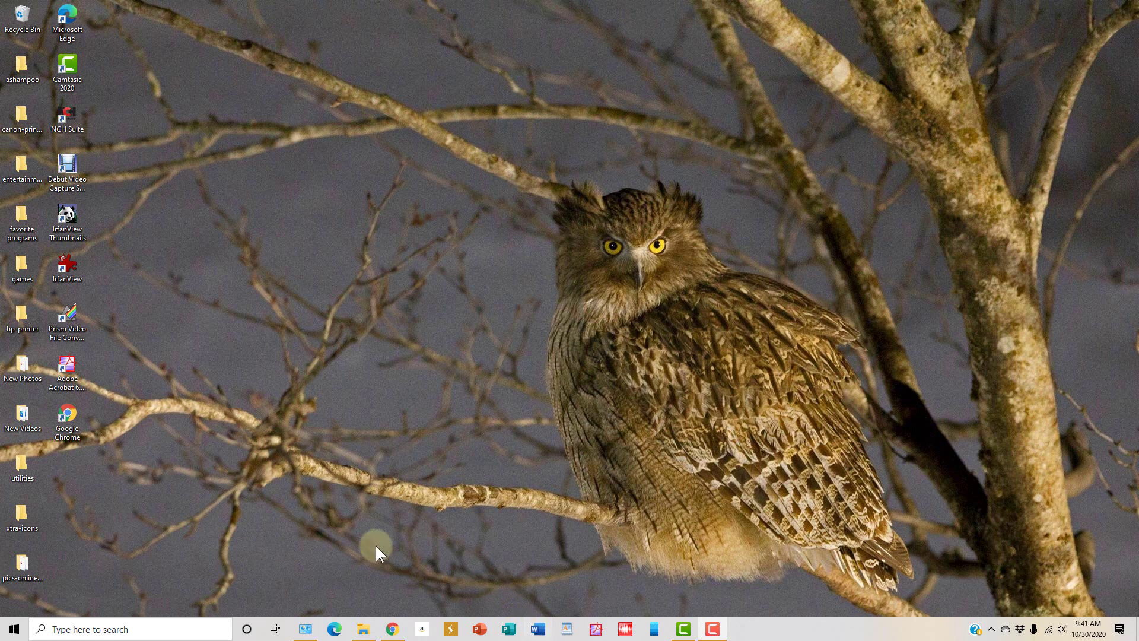
left_click(15, 629)
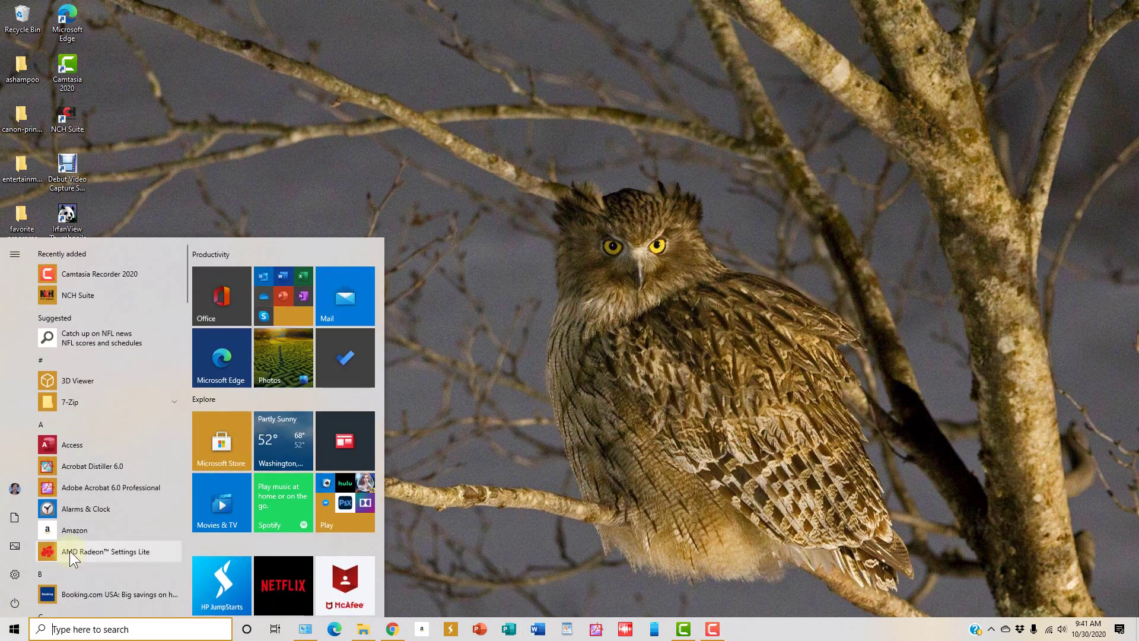
scroll(69, 551, "down", 10)
scroll(70, 551, "down", 2)
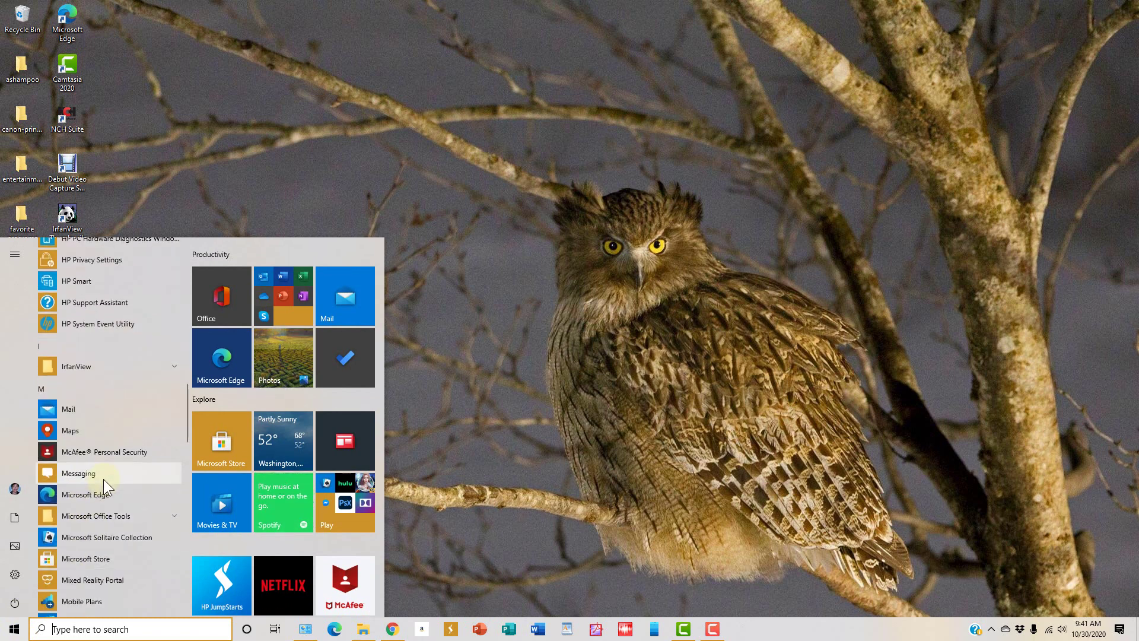
scroll(129, 544, "down", 3)
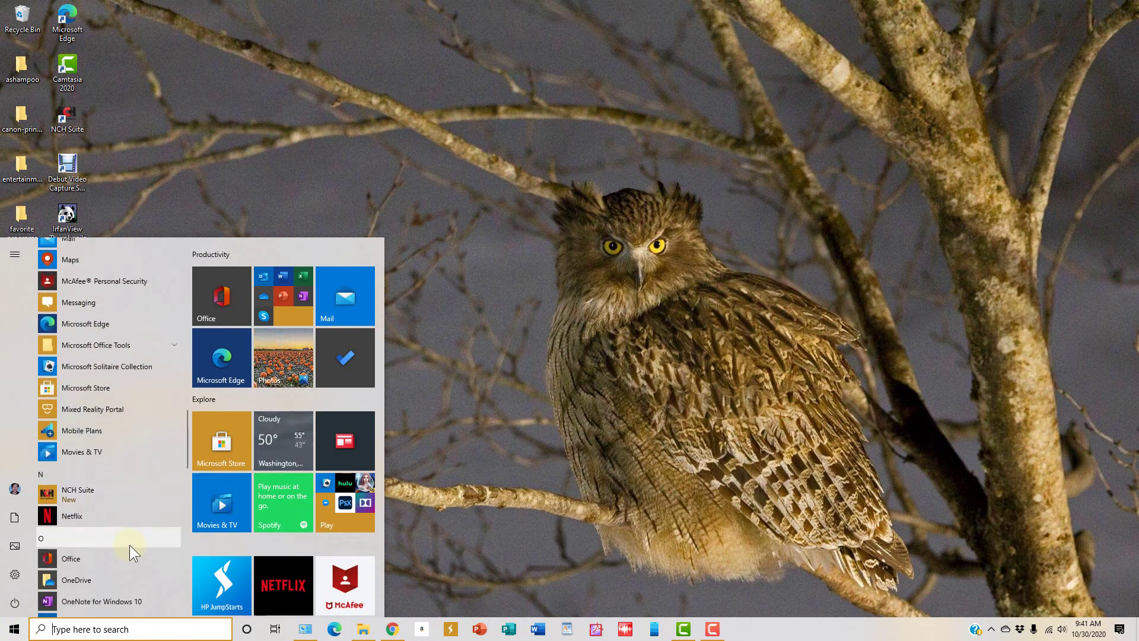
left_click(507, 490)
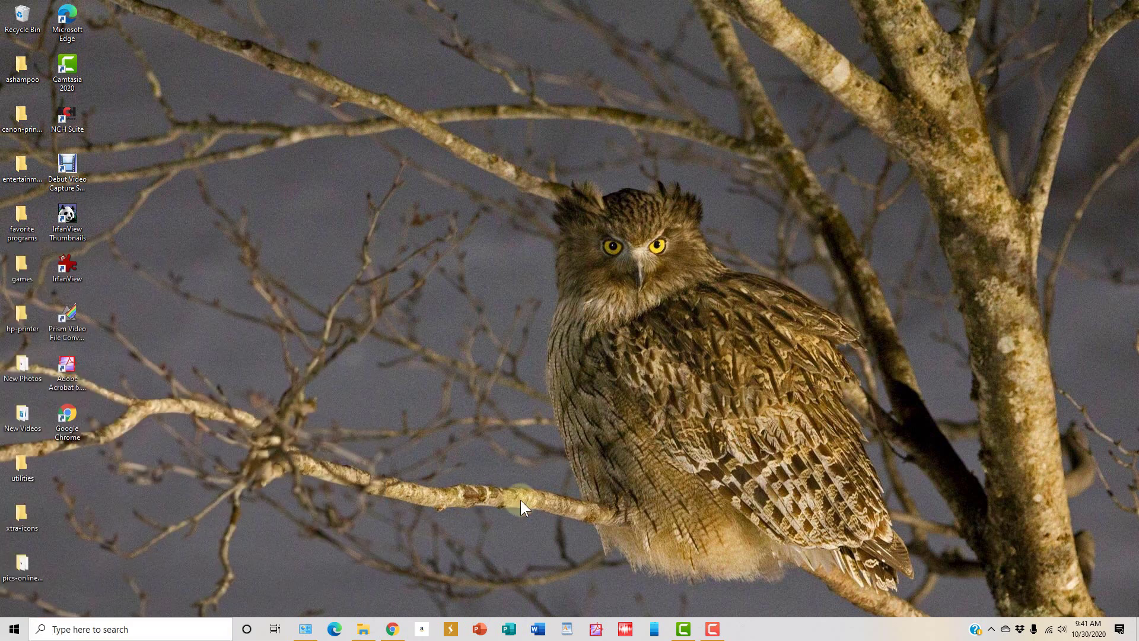
Step: Open Word, create a blank document and close the Navigation pane
left_click(538, 630)
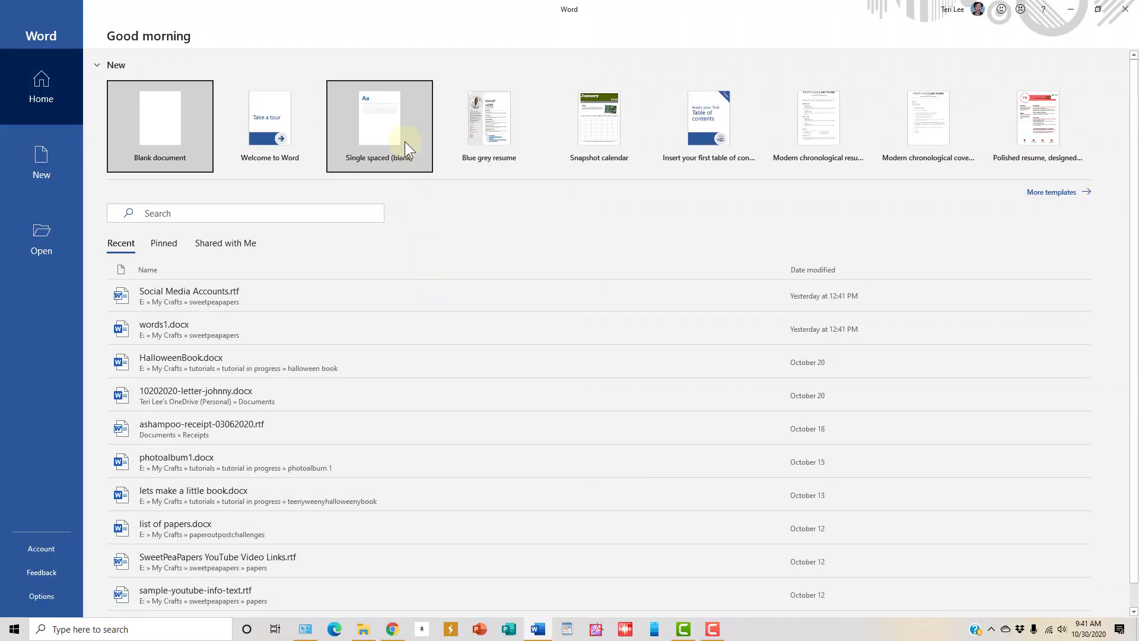
left_click(188, 130)
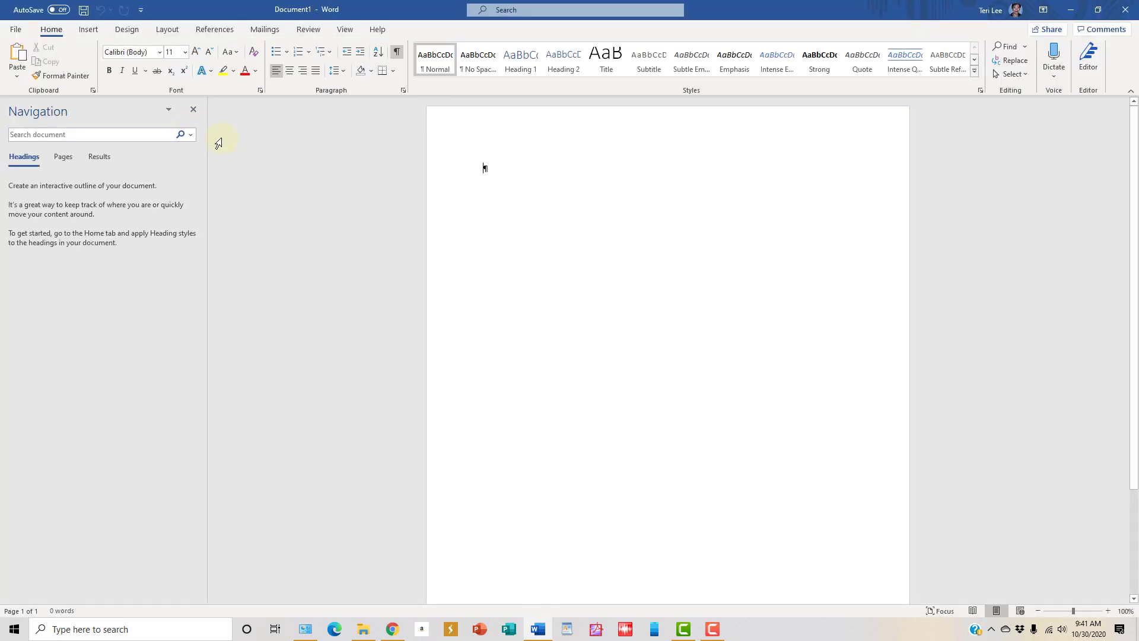
left_click(193, 109)
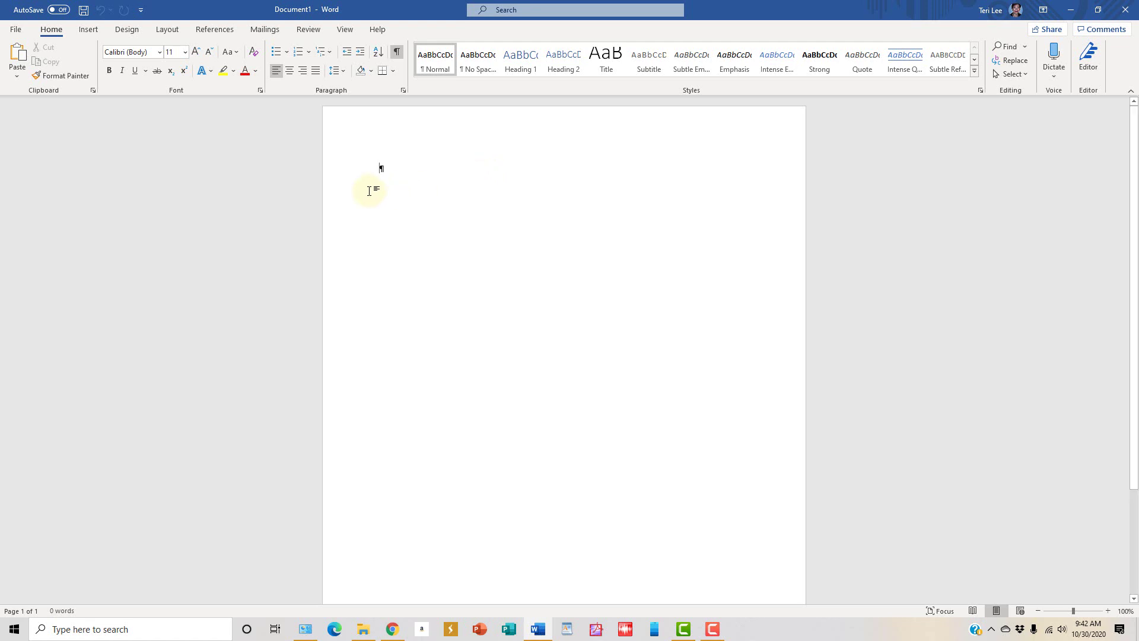
Step: Insert a table with four columns and five rows at the start of the page
left_click(86, 30)
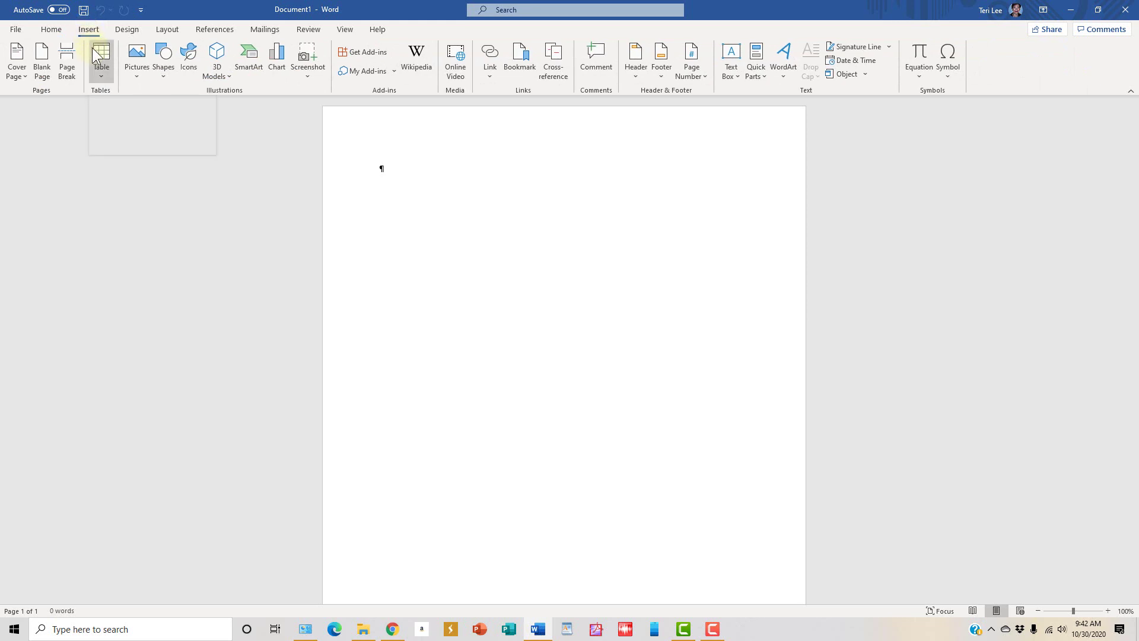
left_click(97, 62)
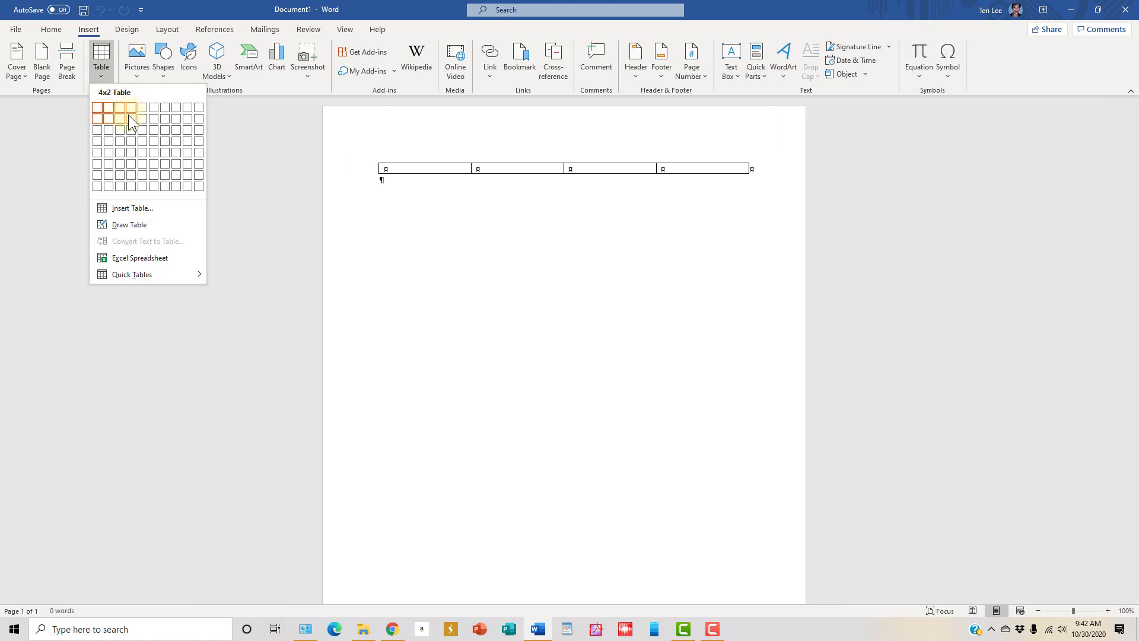
left_click(131, 151)
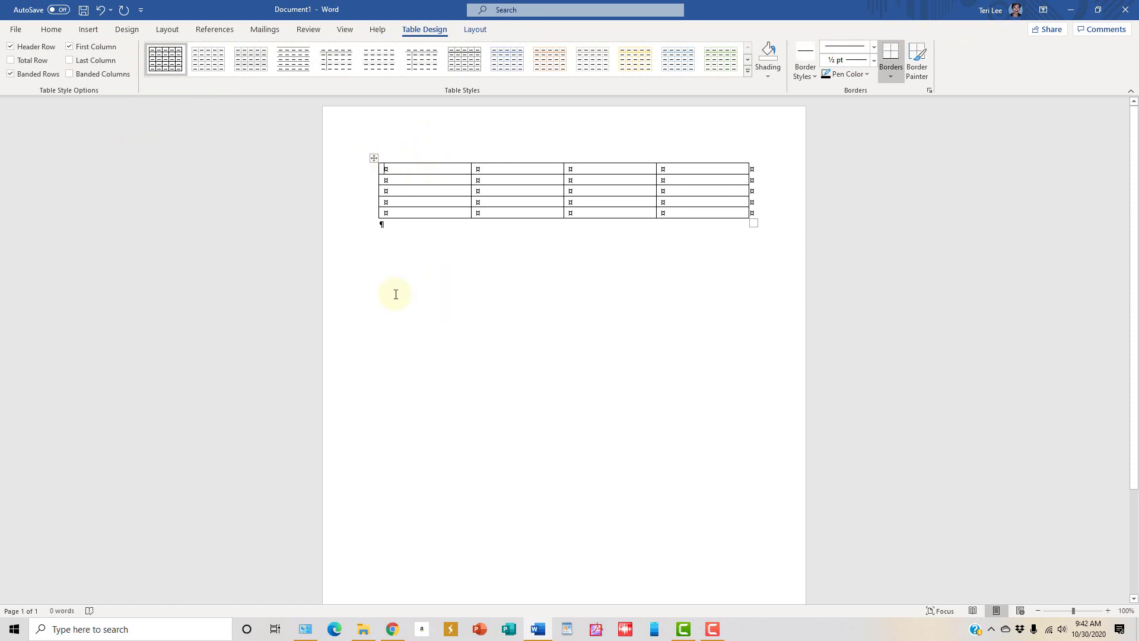
left_click(426, 156)
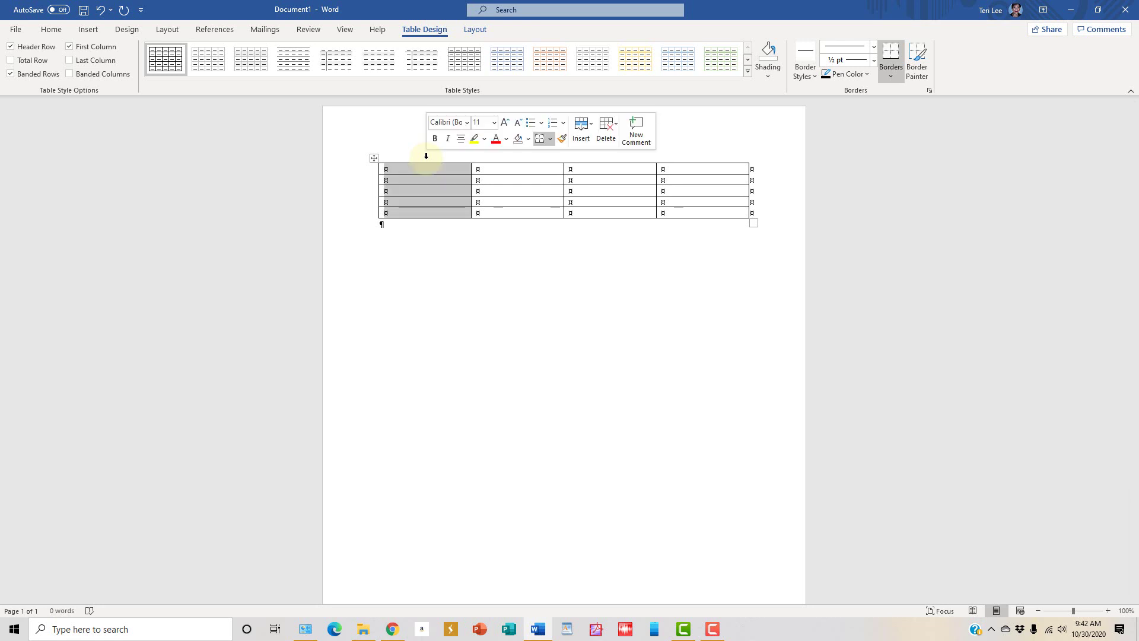
left_click(437, 272)
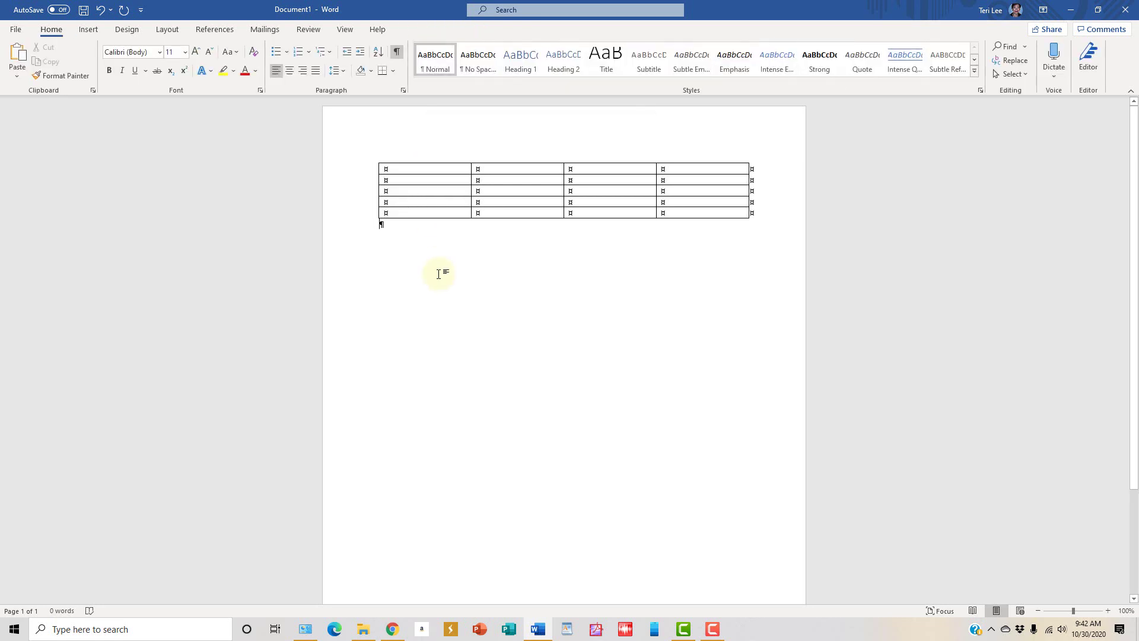
left_click(419, 147)
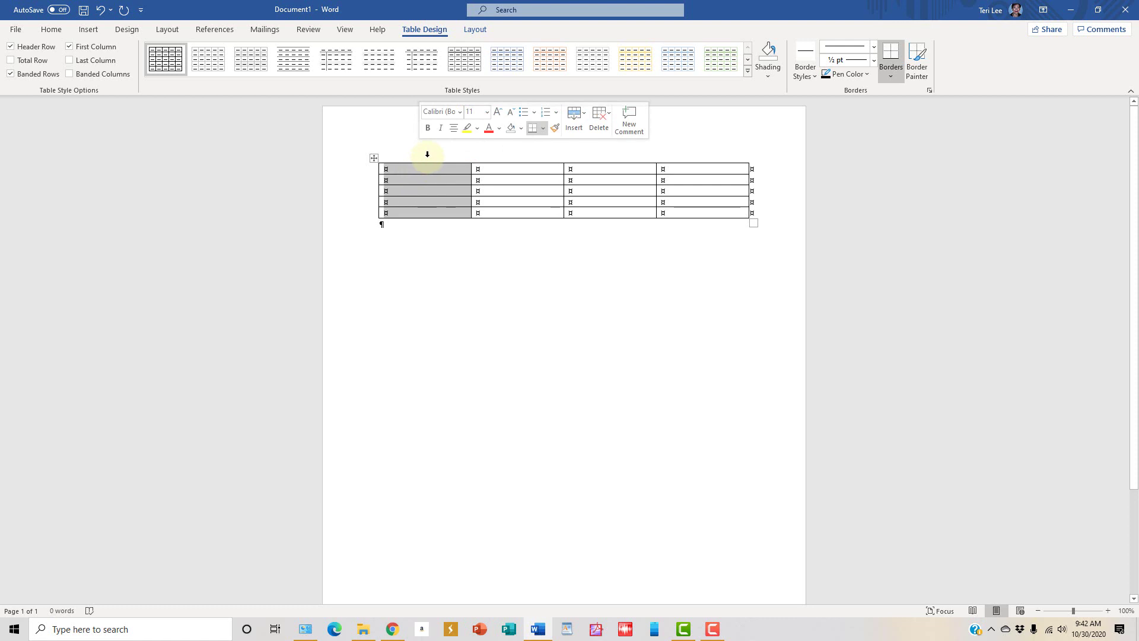
left_click(426, 240)
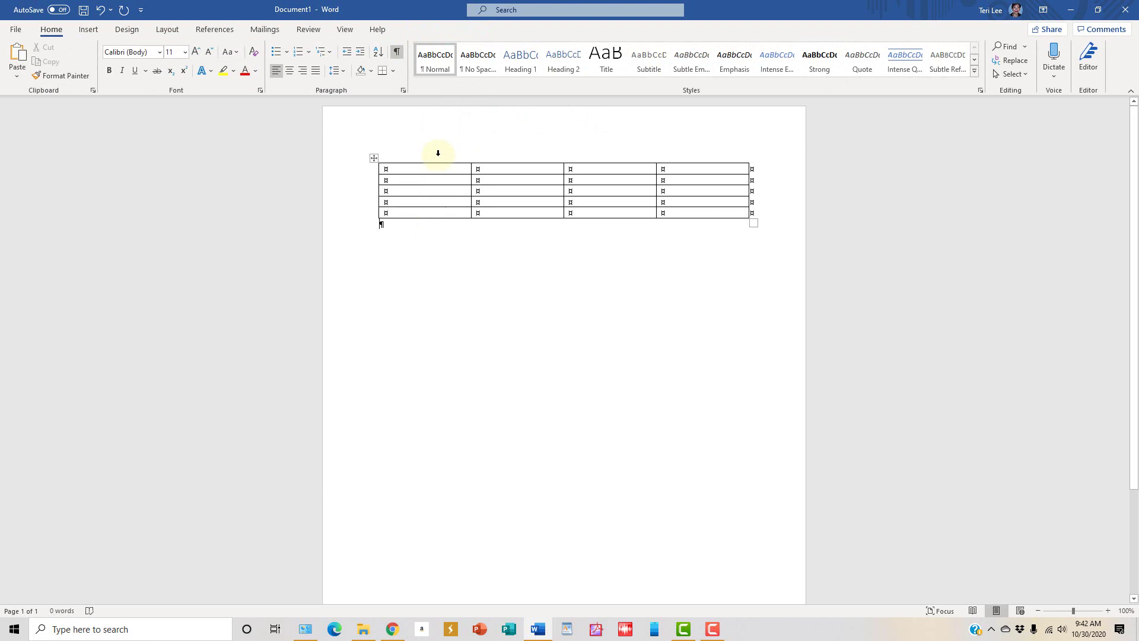
Step: Format all four table columns with the STXingkai font, size 24, in a dark shade of Orange, Accent 2
left_click_drag(453, 152, 669, 151)
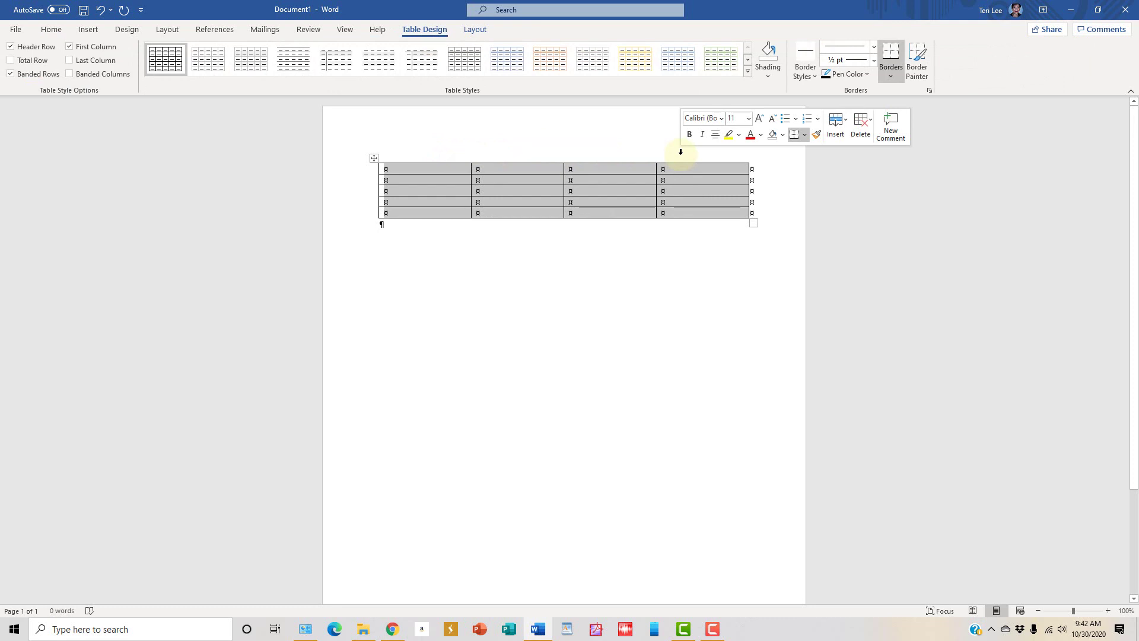
left_click(722, 119)
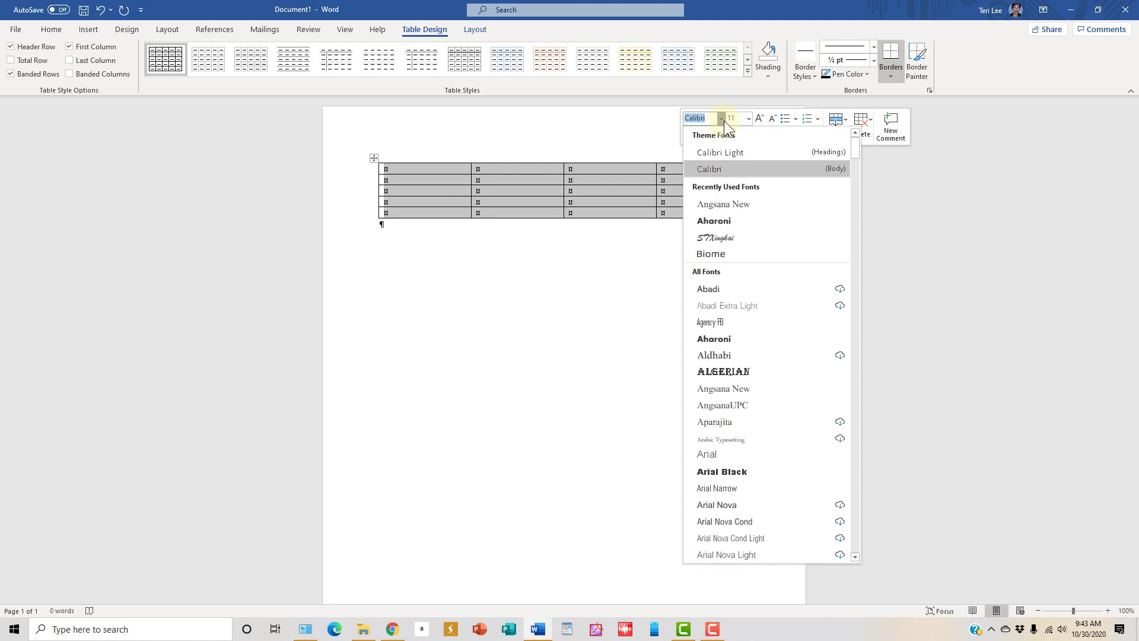
left_click(731, 236)
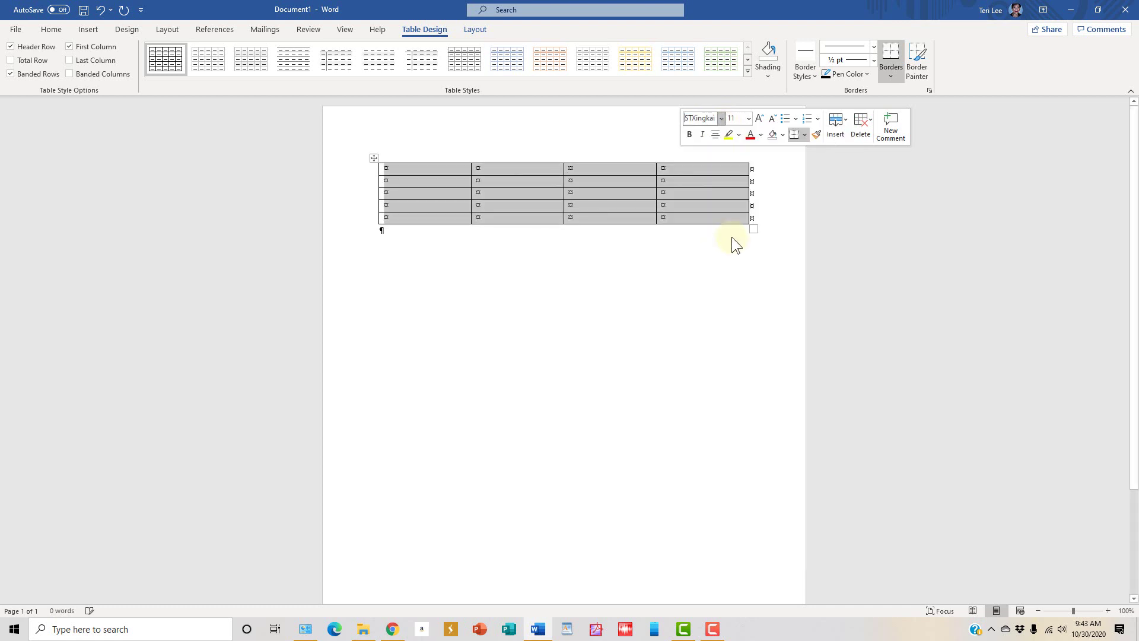
left_click(748, 121)
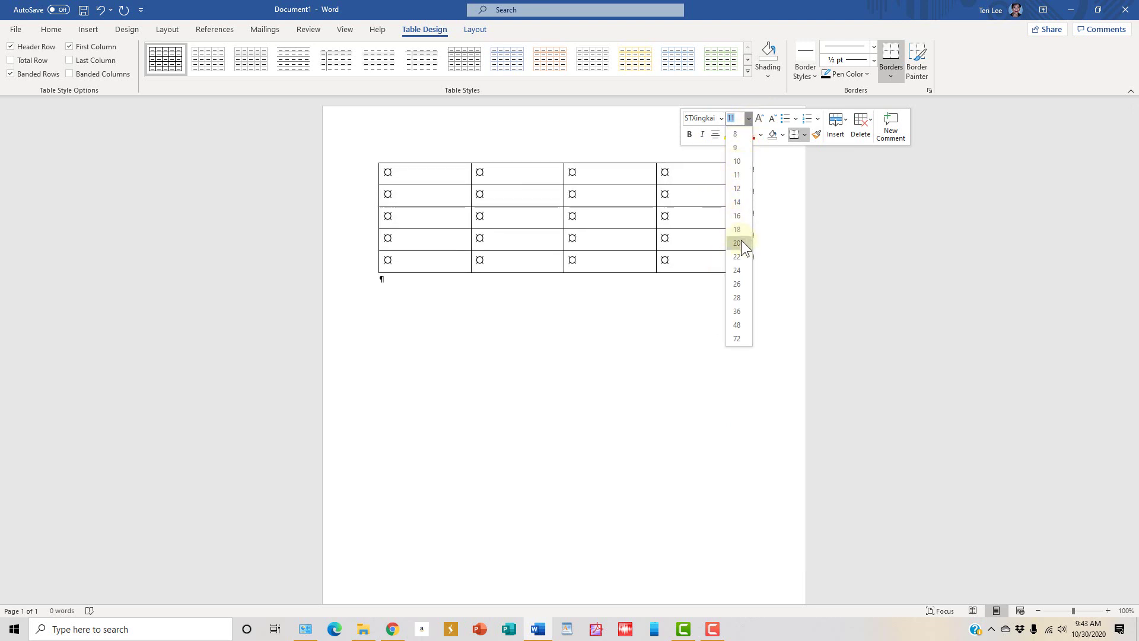
left_click(742, 272)
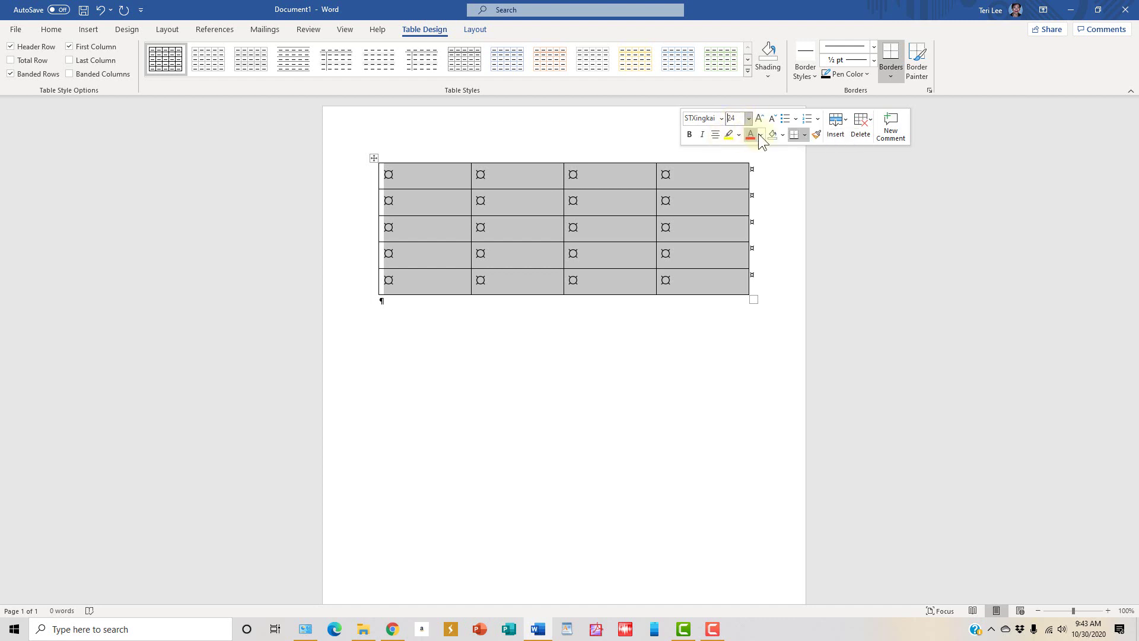
left_click(761, 134)
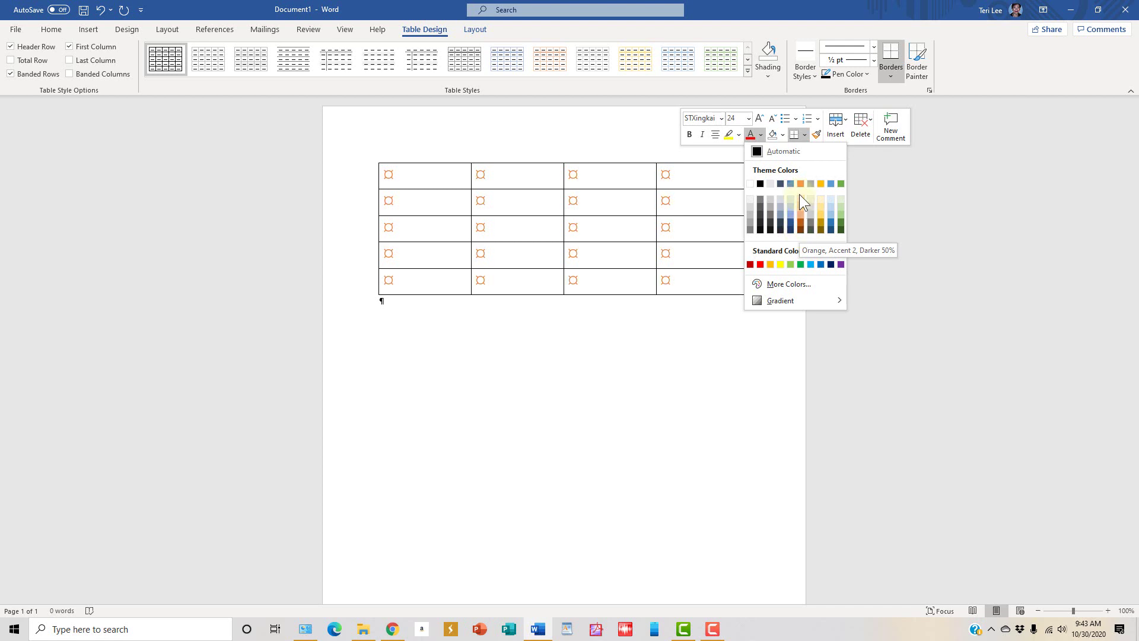
left_click(802, 226)
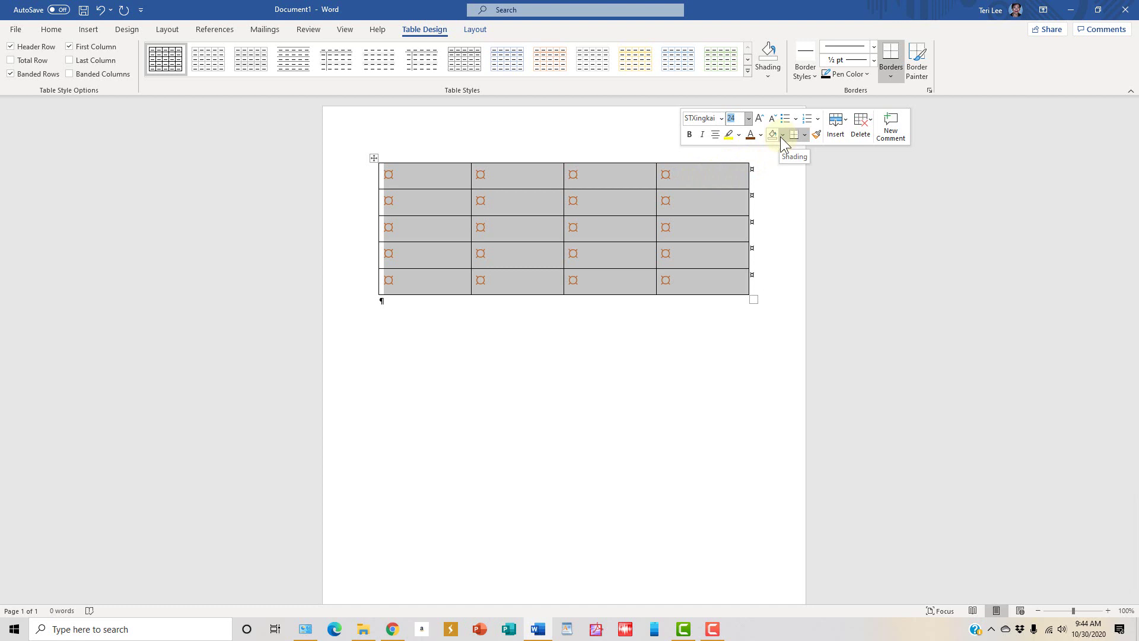
Step: Remove all borders from the whole table and deselect it
left_click(805, 133)
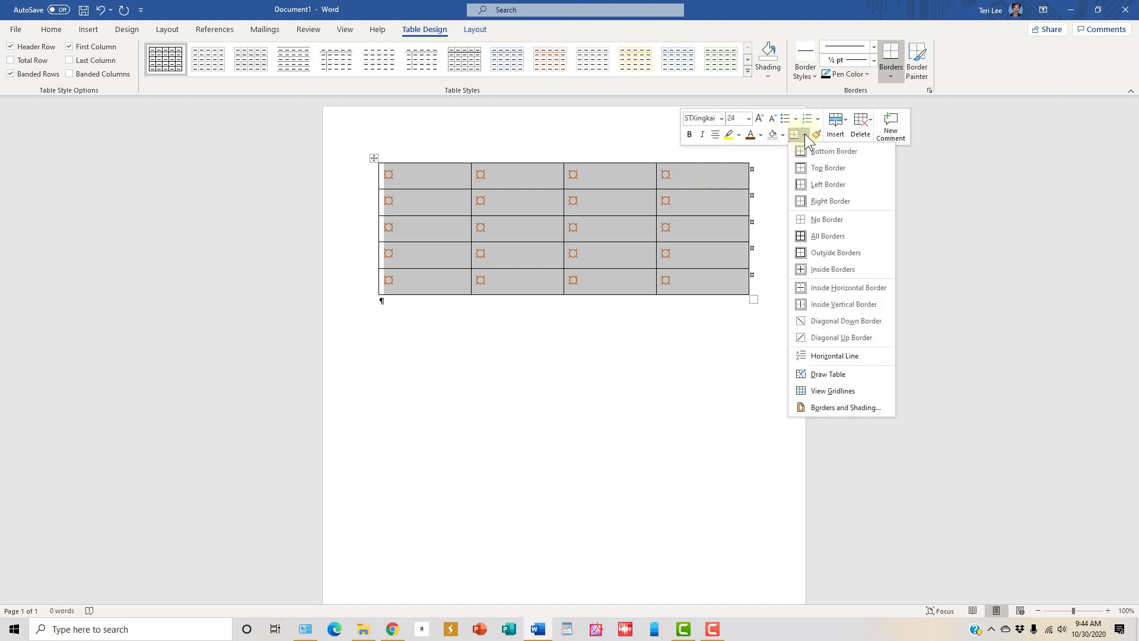
left_click(818, 217)
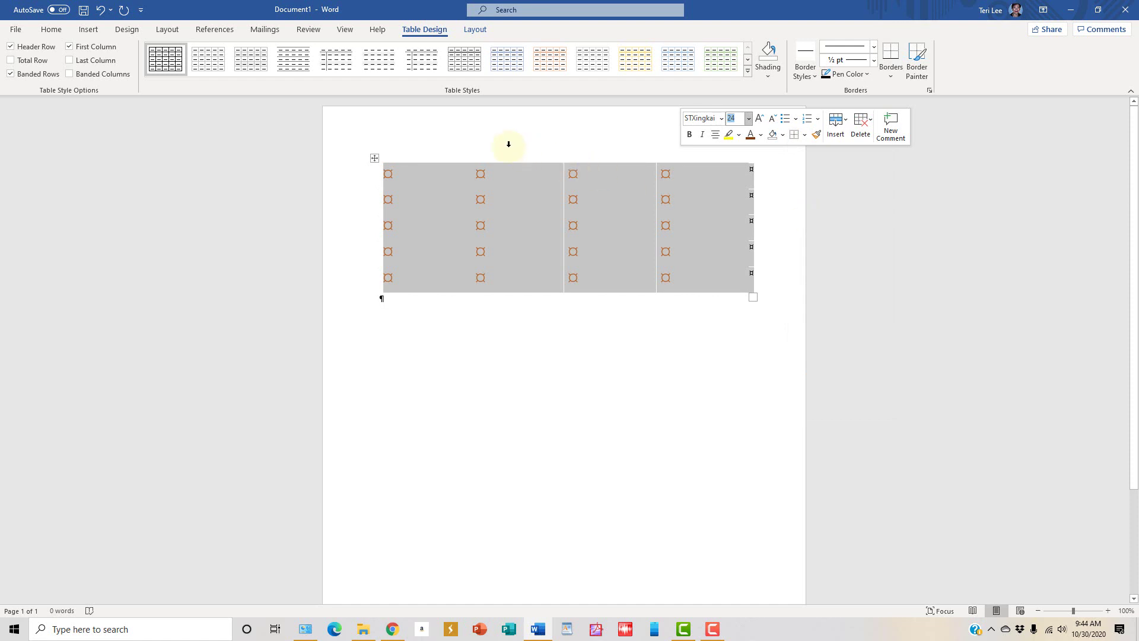
left_click(465, 349)
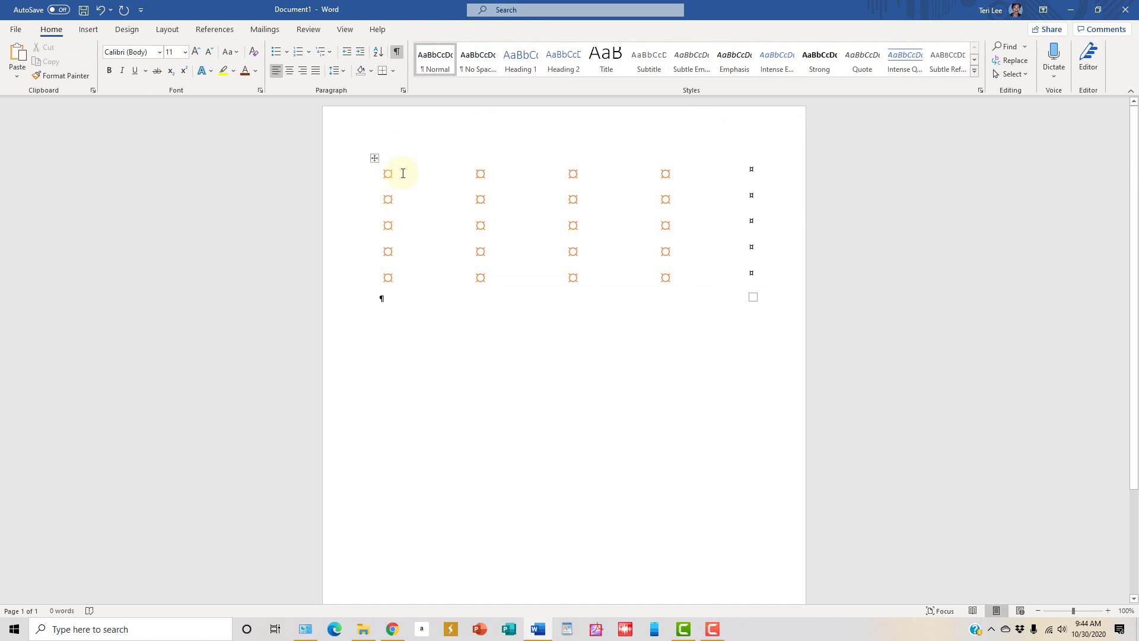
left_click(404, 174)
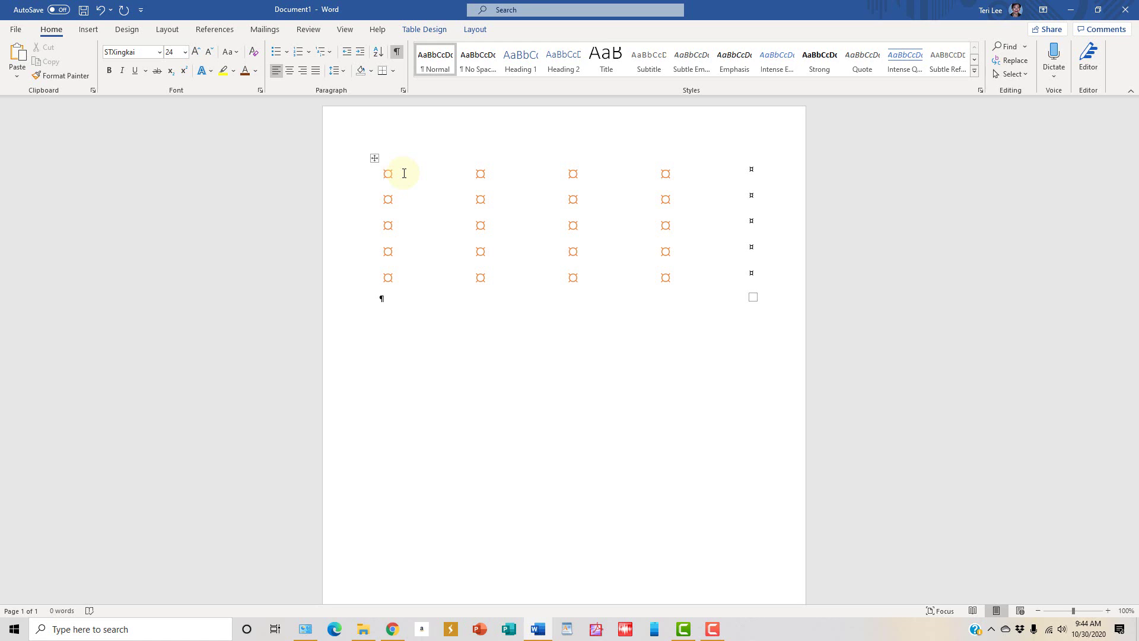
left_click(417, 143)
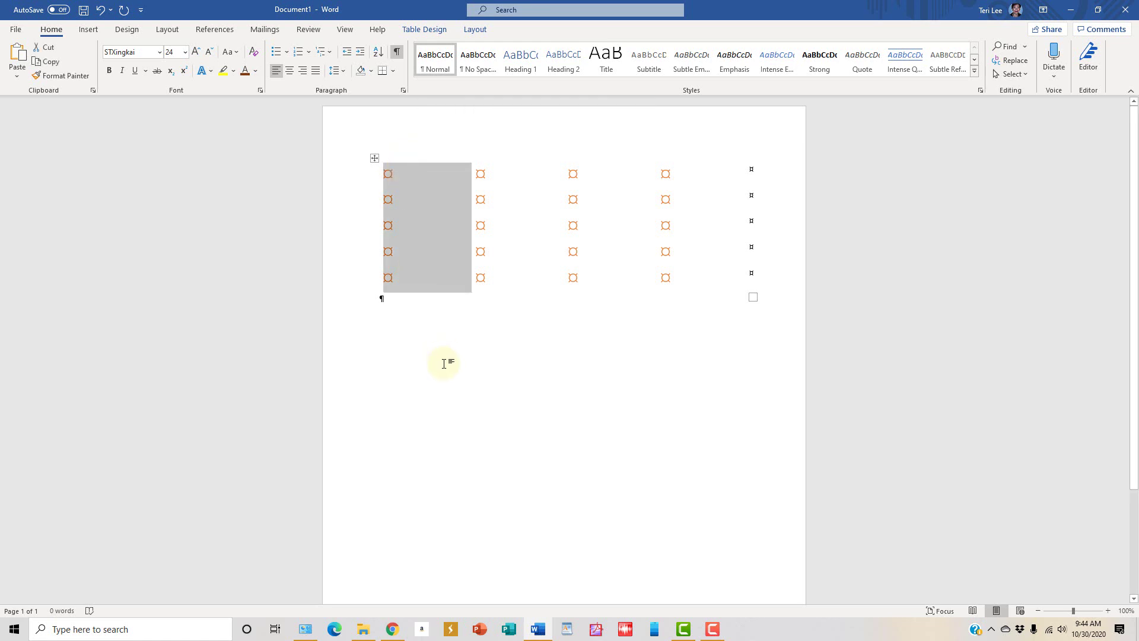
left_click(382, 296)
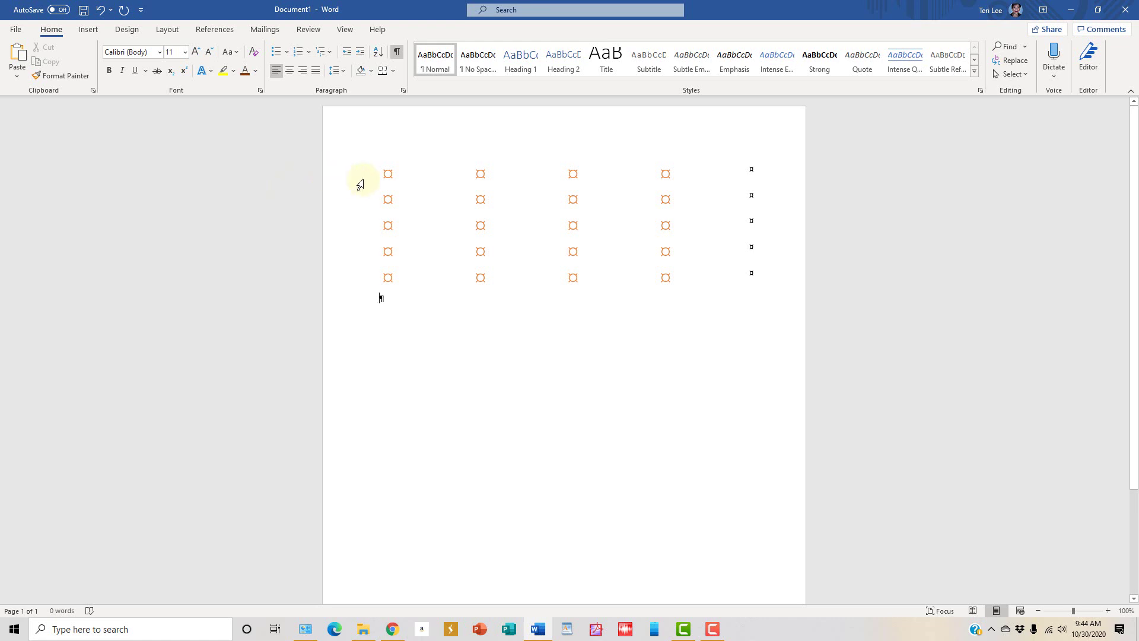
left_click(381, 177)
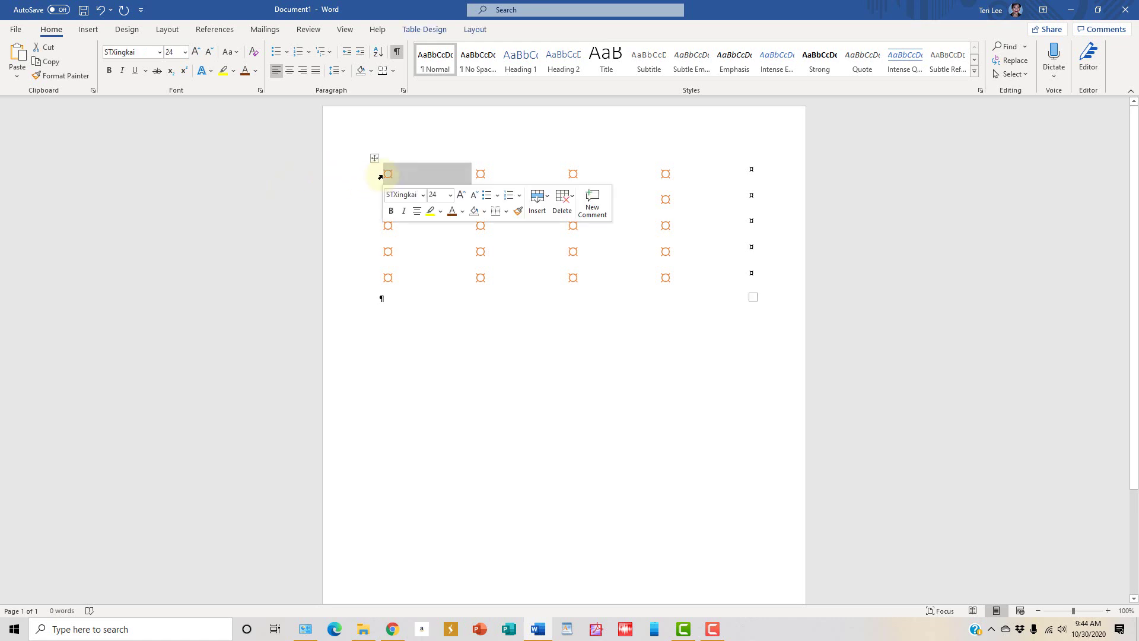
left_click(369, 187)
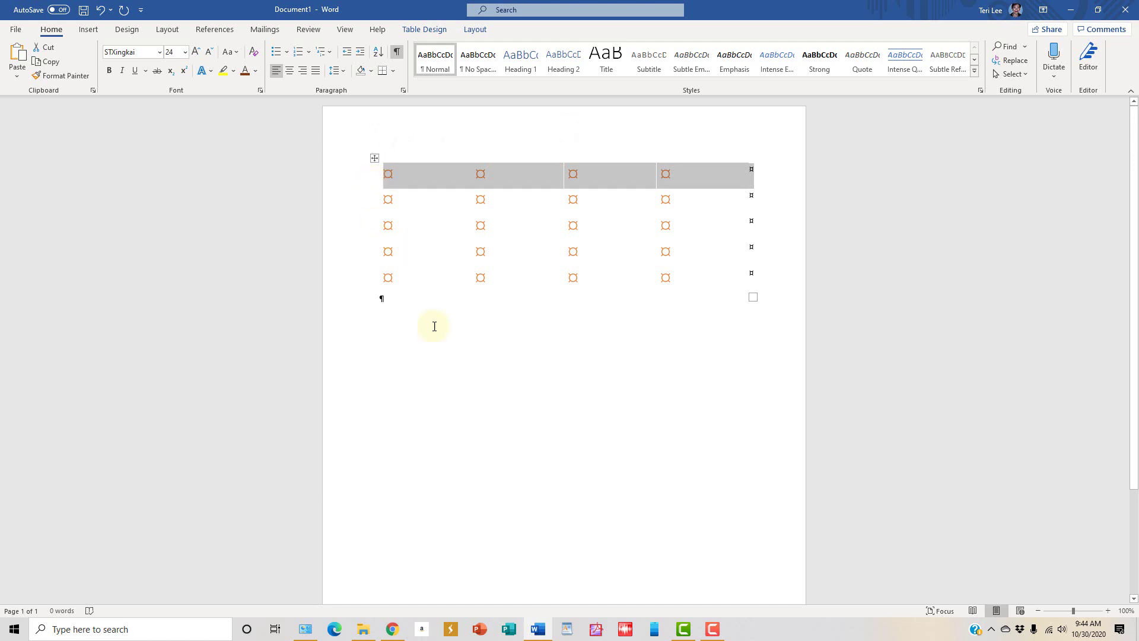
left_click(522, 358)
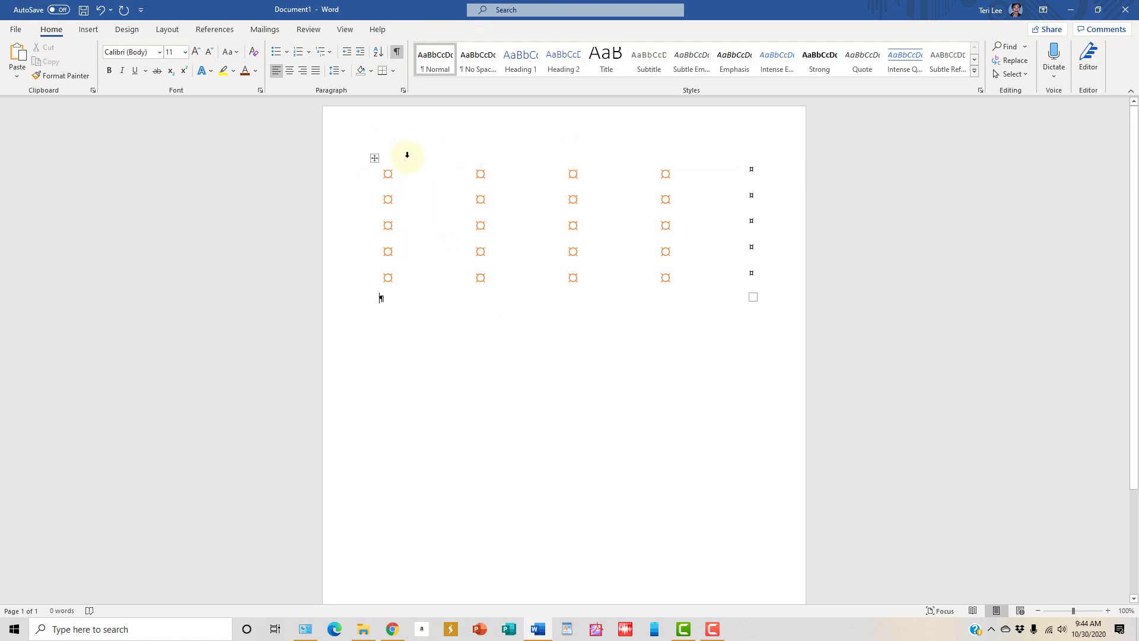
Step: Fill the table's first row with the words Beautiful, Lovely, Wonderful and Free, one per cell
left_click(425, 176)
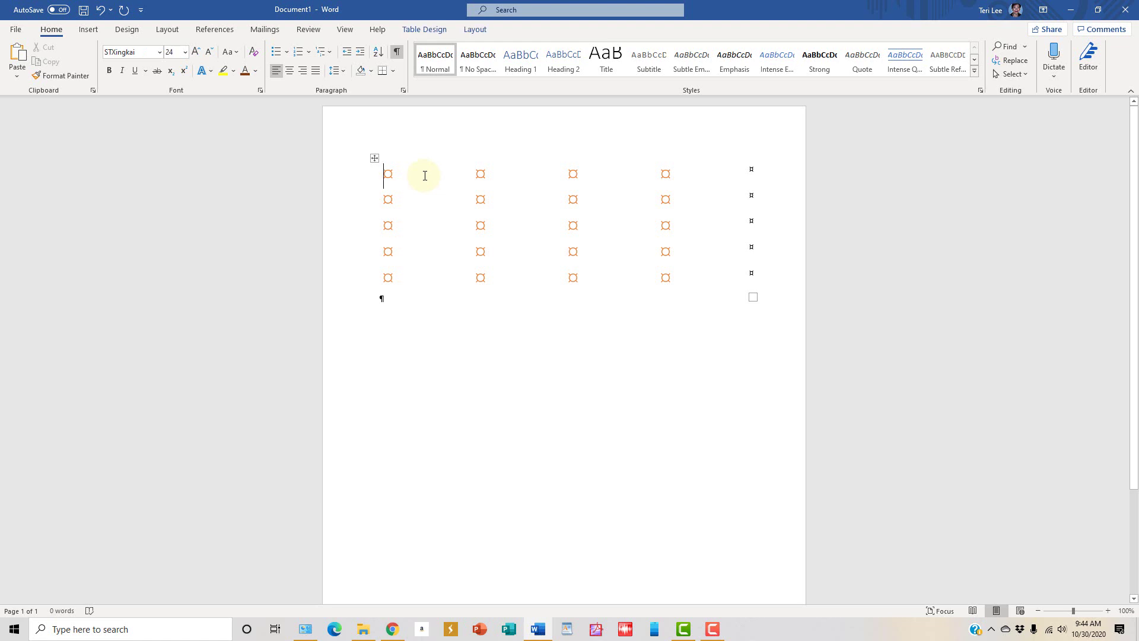
type("Beau")
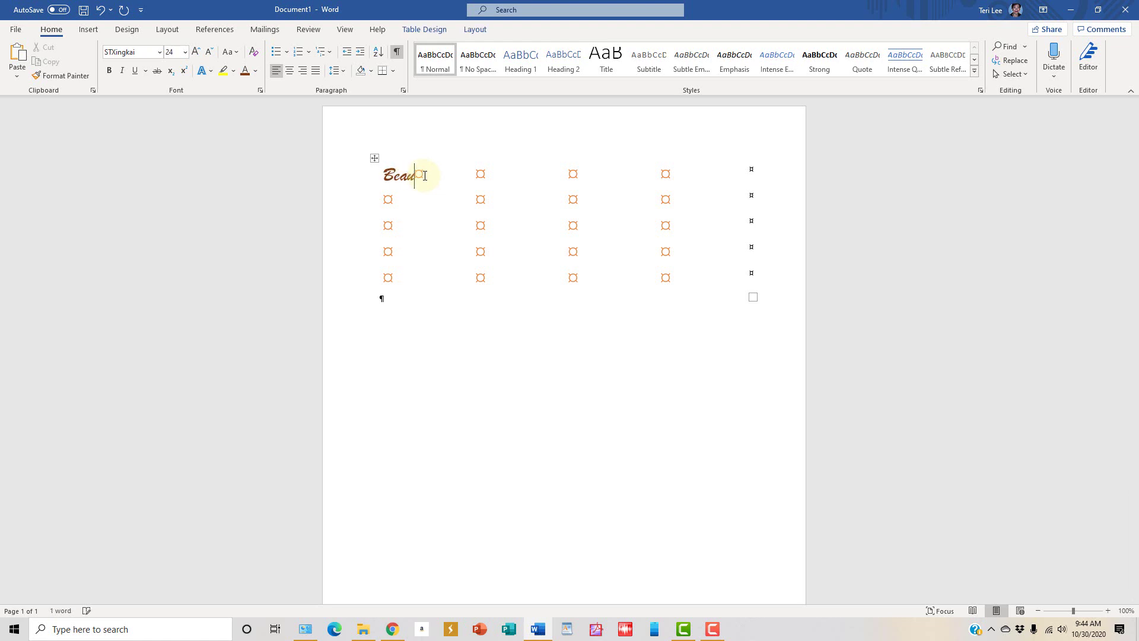
type("tiful")
key("Tab")
type("Lovely")
key("Tab")
type("Wonderful")
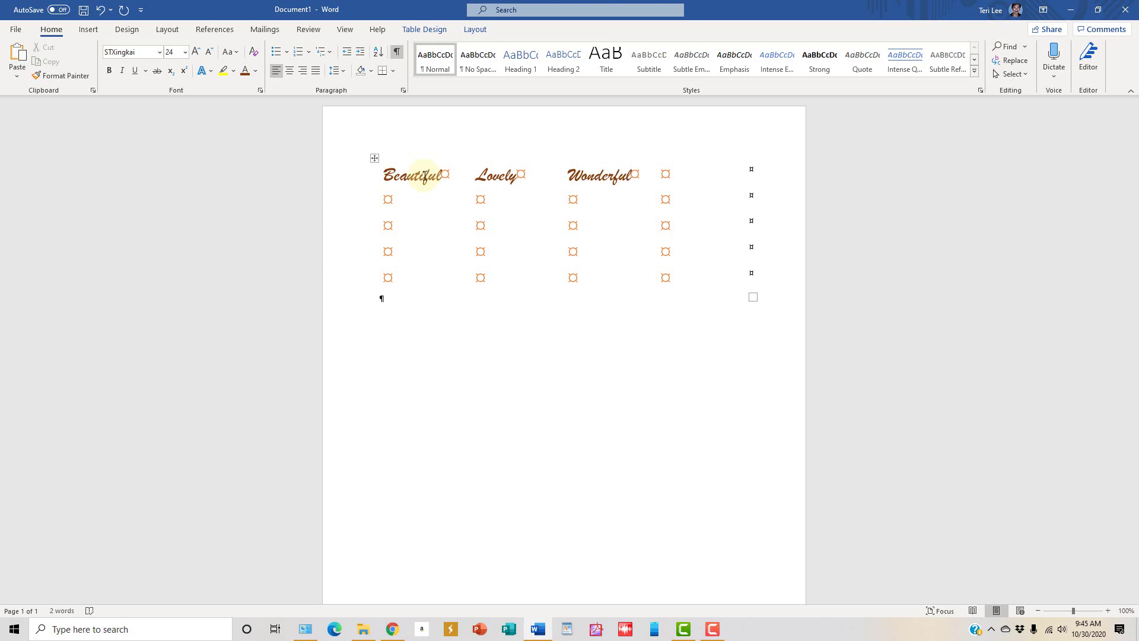
key("Tab")
type("Free")
key("Tab")
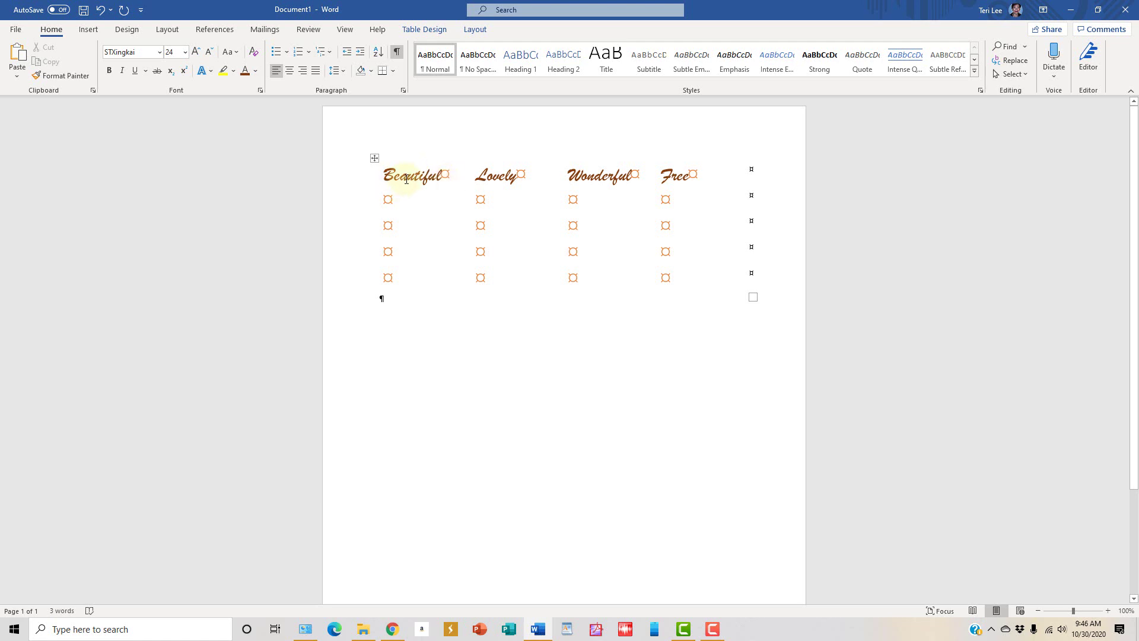
left_click(439, 176)
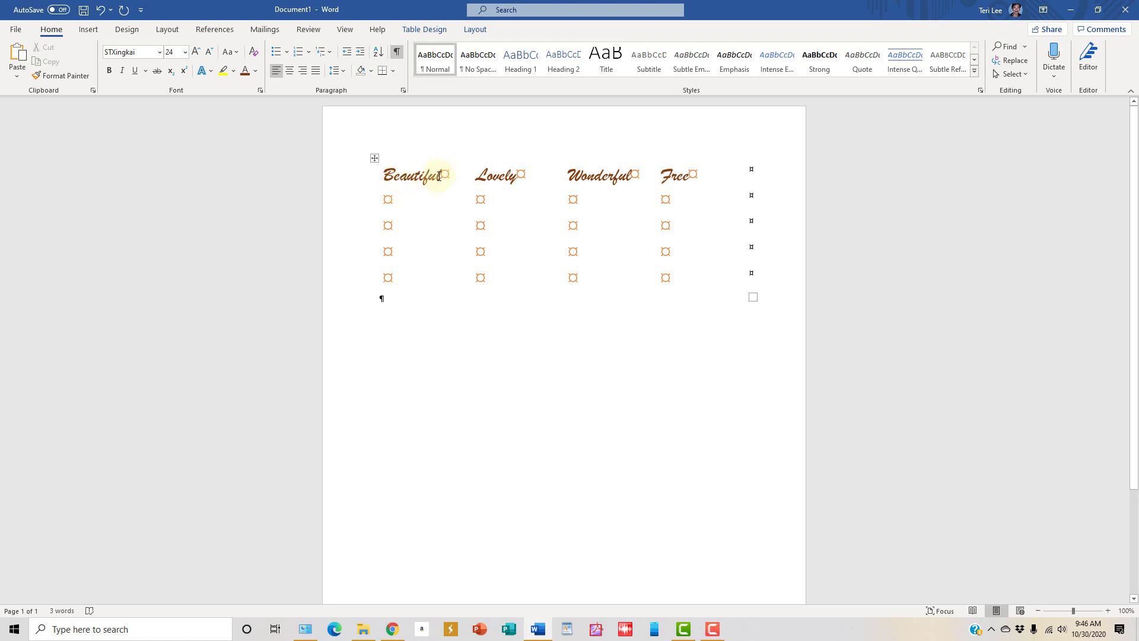
Step: Change the word in the table's first cell to Beautifully
type("l")
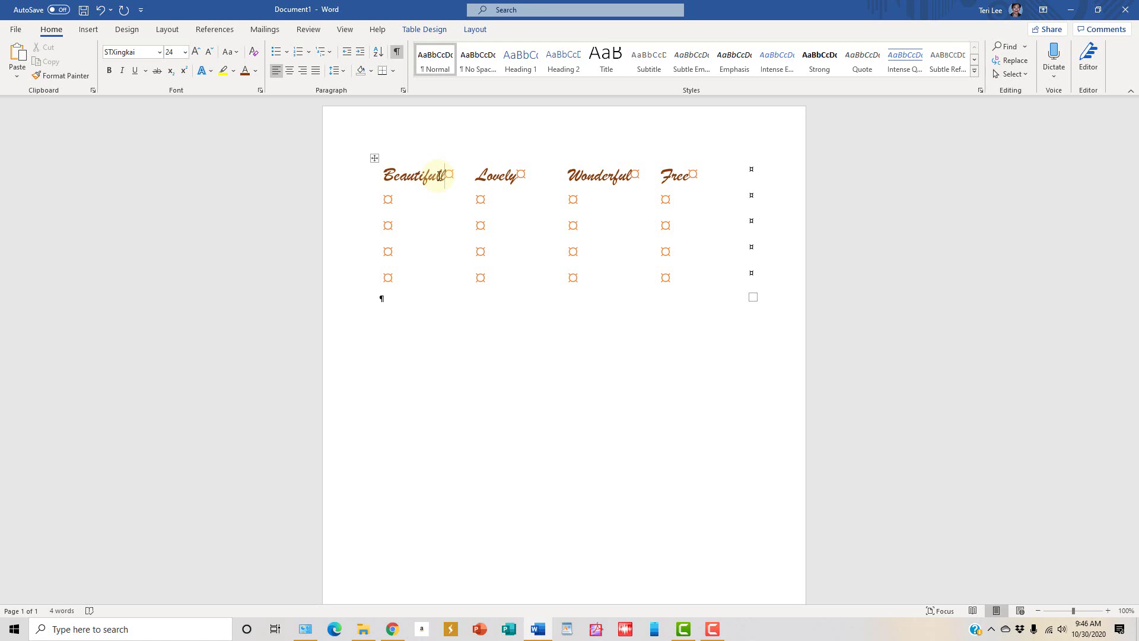
type("y")
key("Return")
type("W")
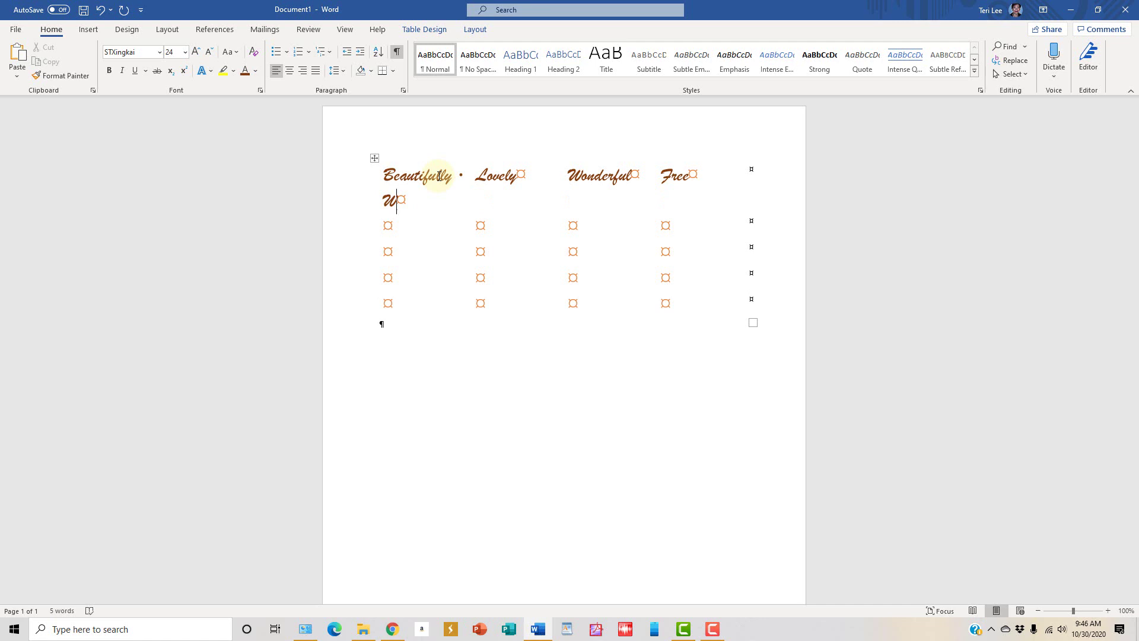
key("BackSpace")
key("BackSpace")
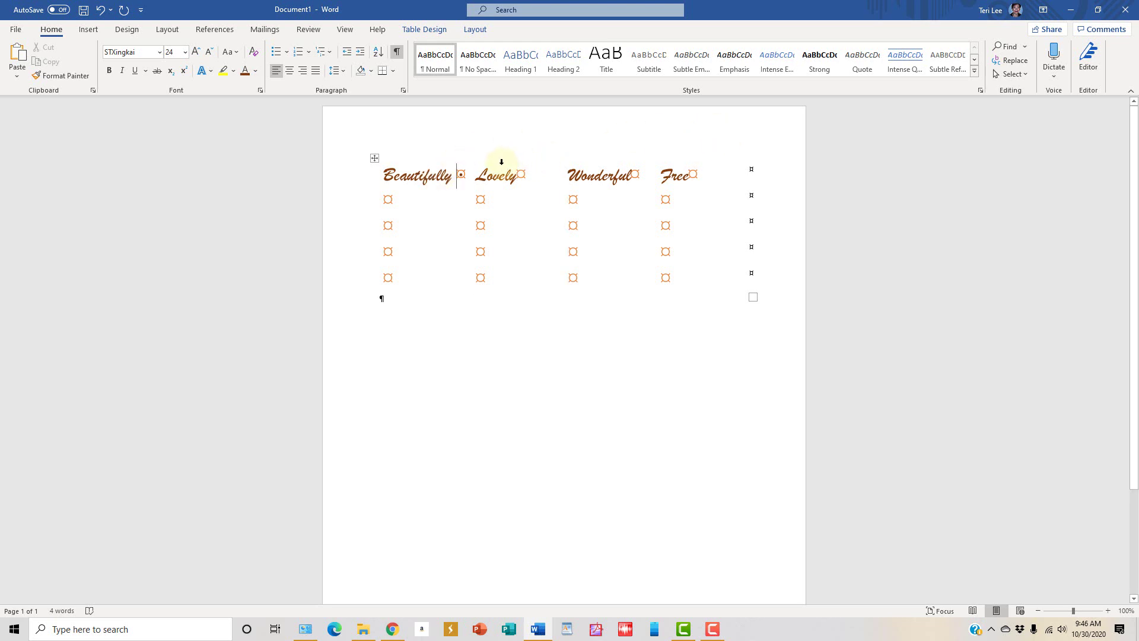
Step: Format the table's second row with the Aharoni font at size 22
left_click(429, 199)
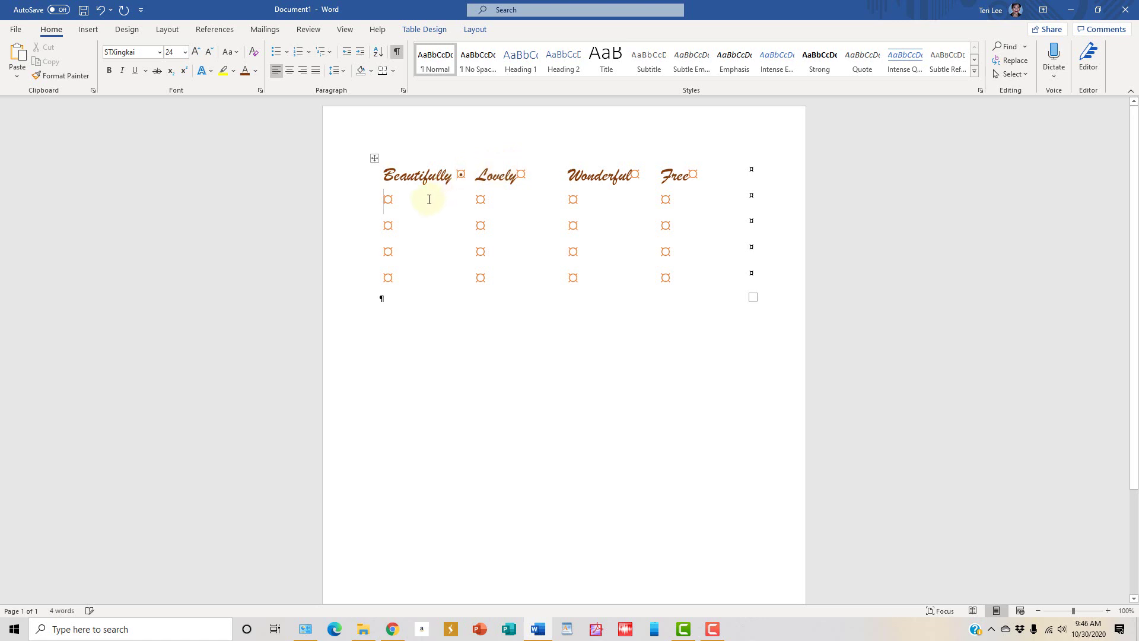
left_click(344, 206)
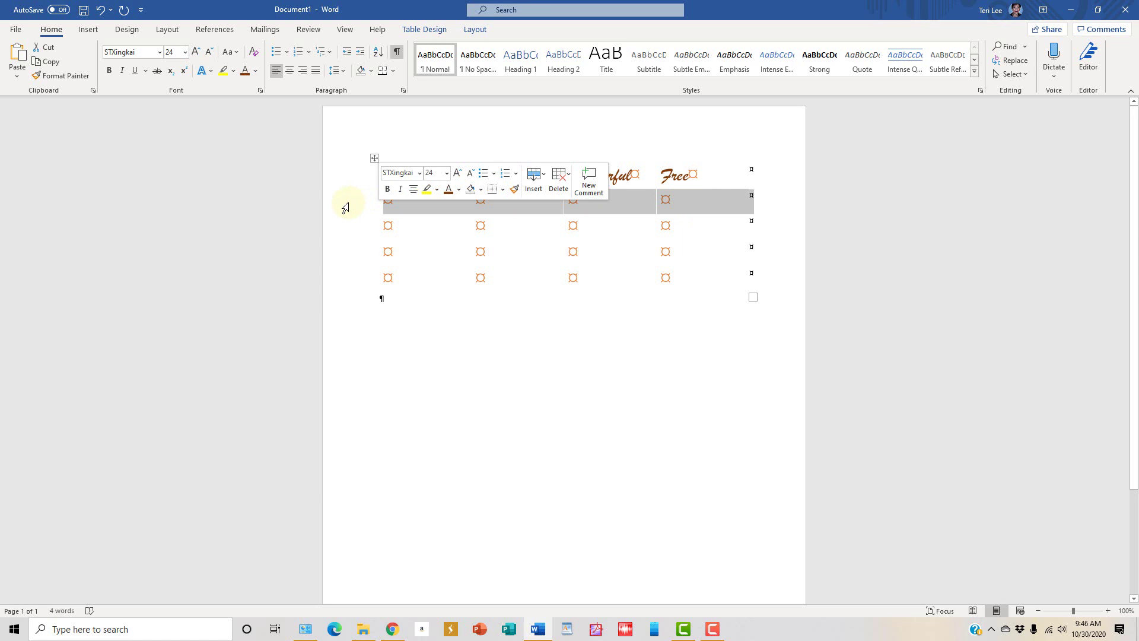
left_click(399, 398)
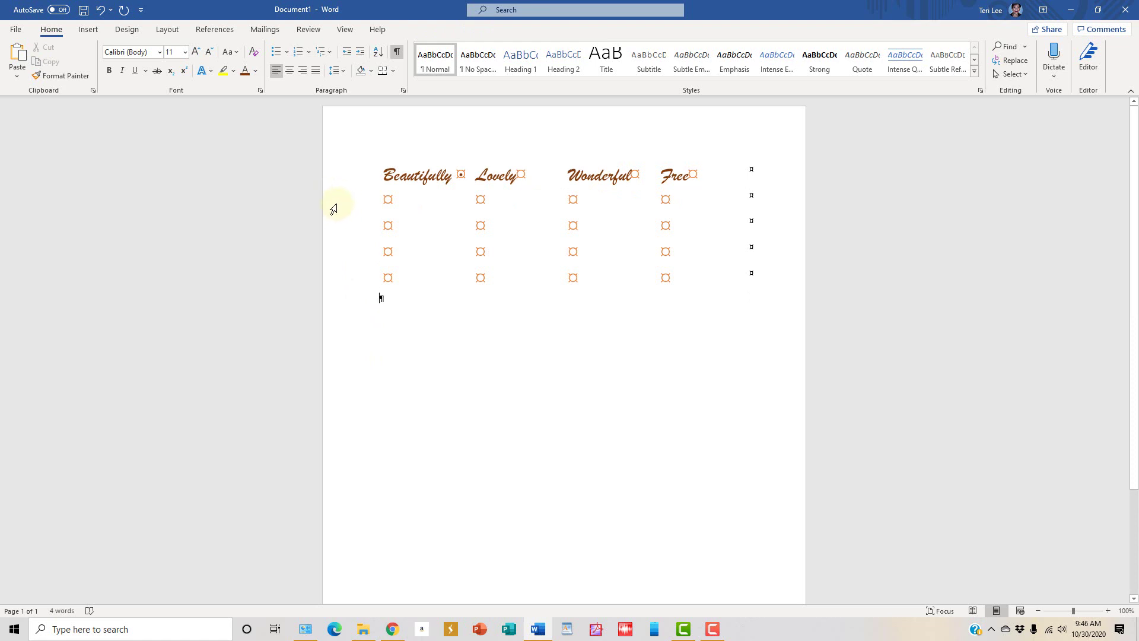
left_click(333, 209)
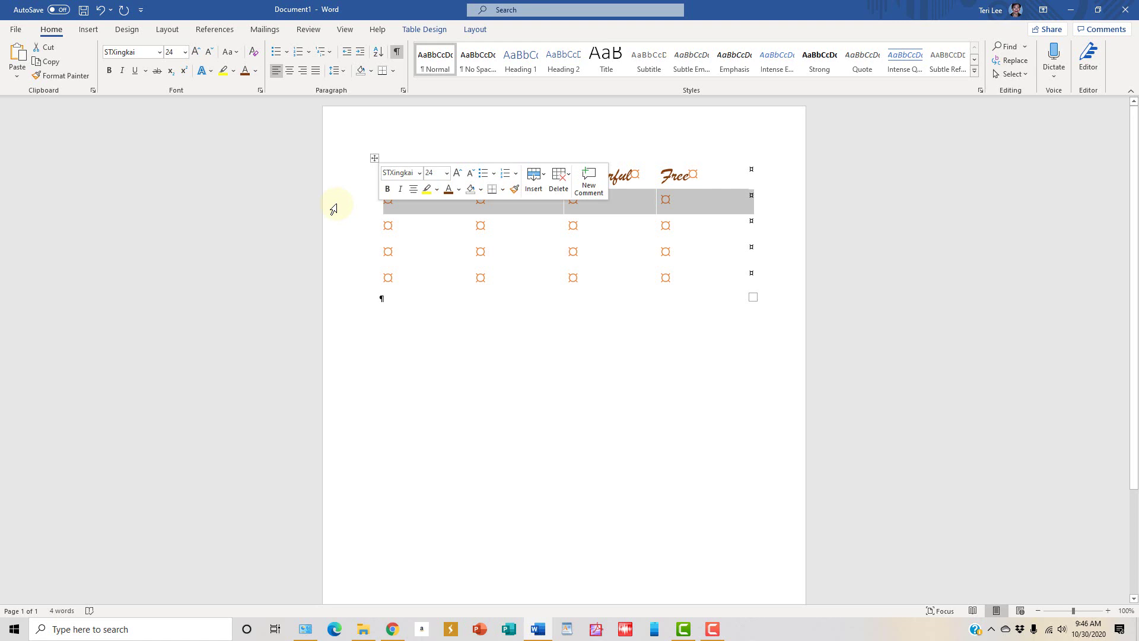
left_click(419, 172)
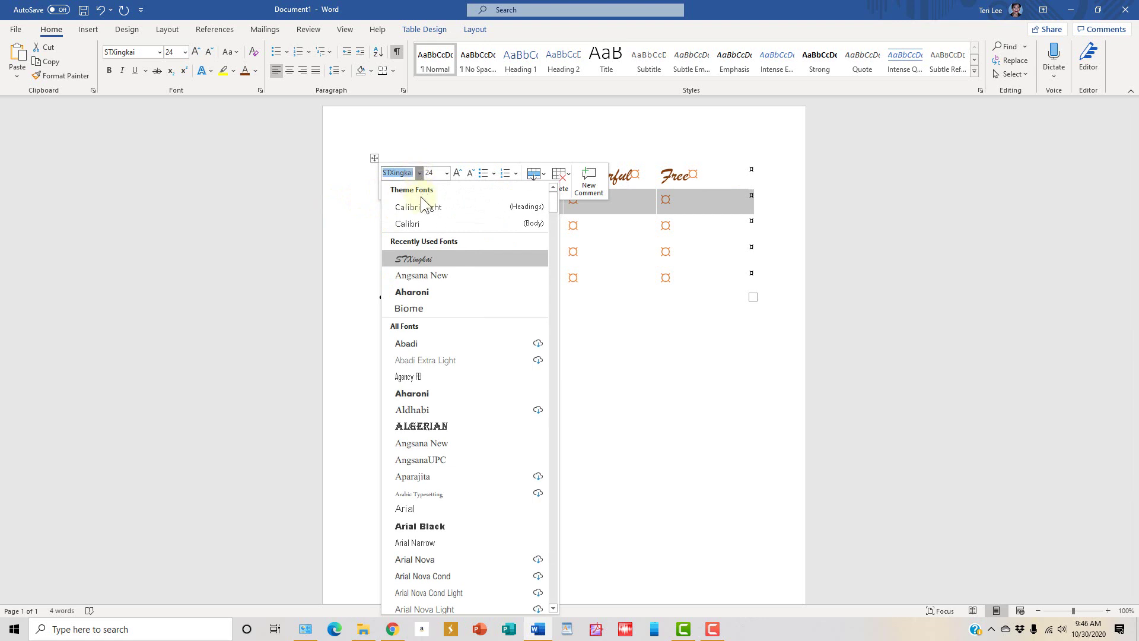
left_click(414, 285)
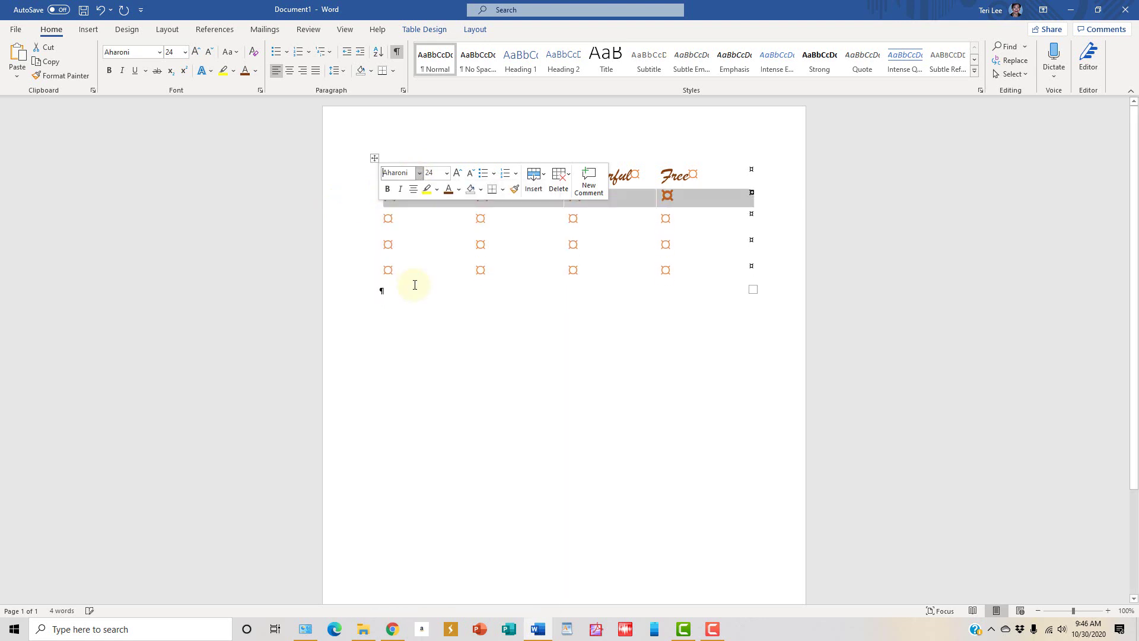
left_click(446, 172)
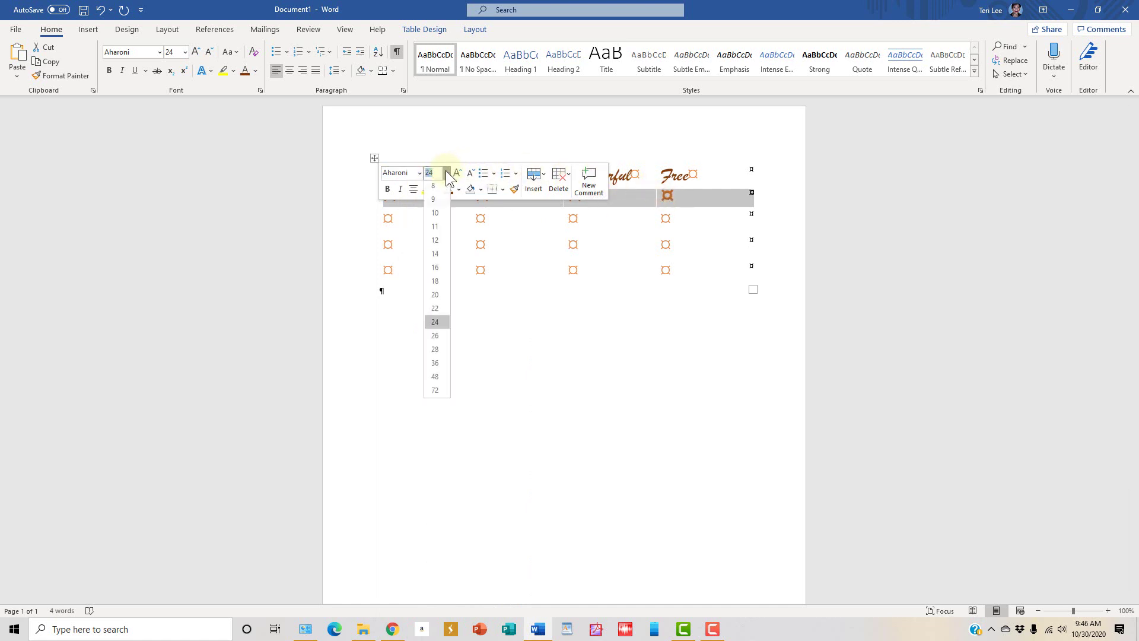
left_click(435, 307)
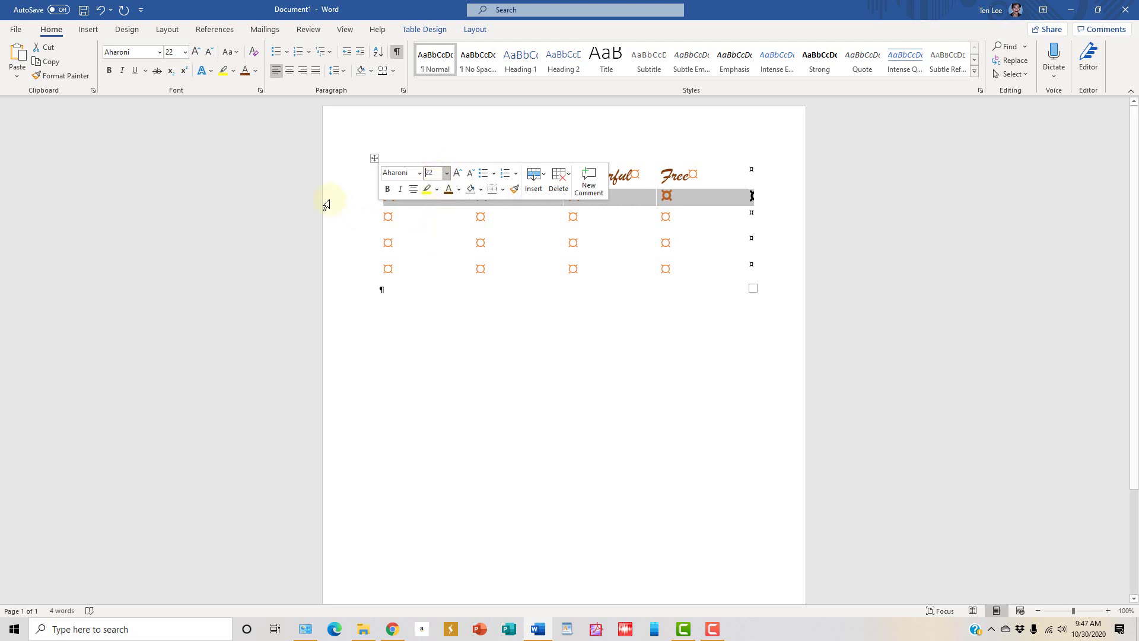
left_click(438, 313)
Step: Fill the table's second row with the words Beautifully, Lovely, Wonderful and Free, one per cell
left_click(419, 193)
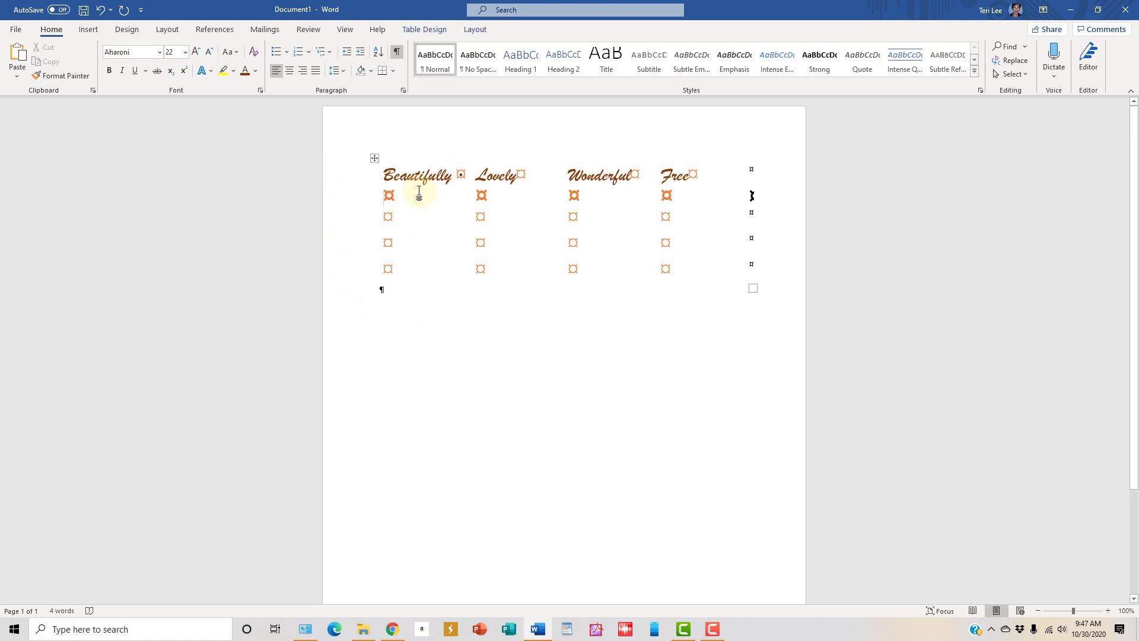
type("Be")
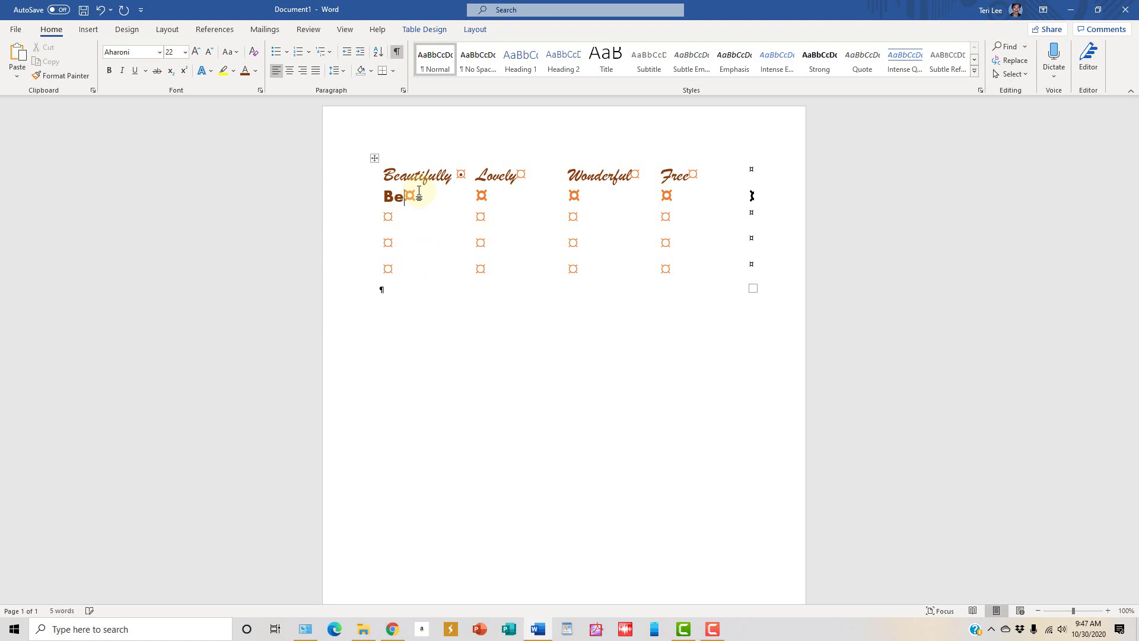
type("autifully ")
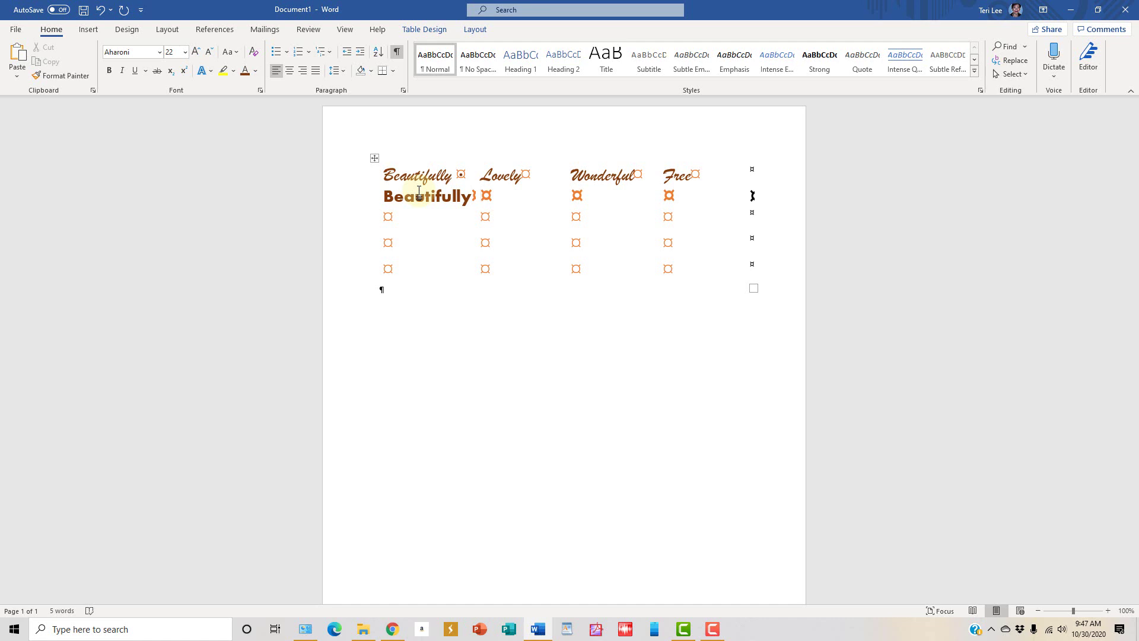
type("Lovely ")
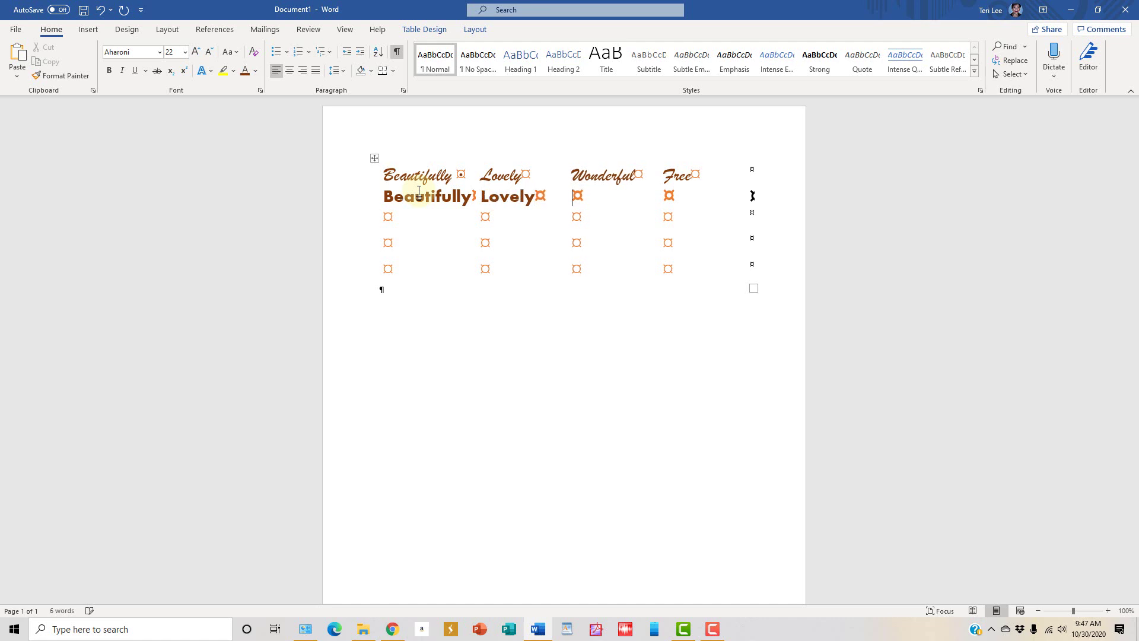
type("Wonderful")
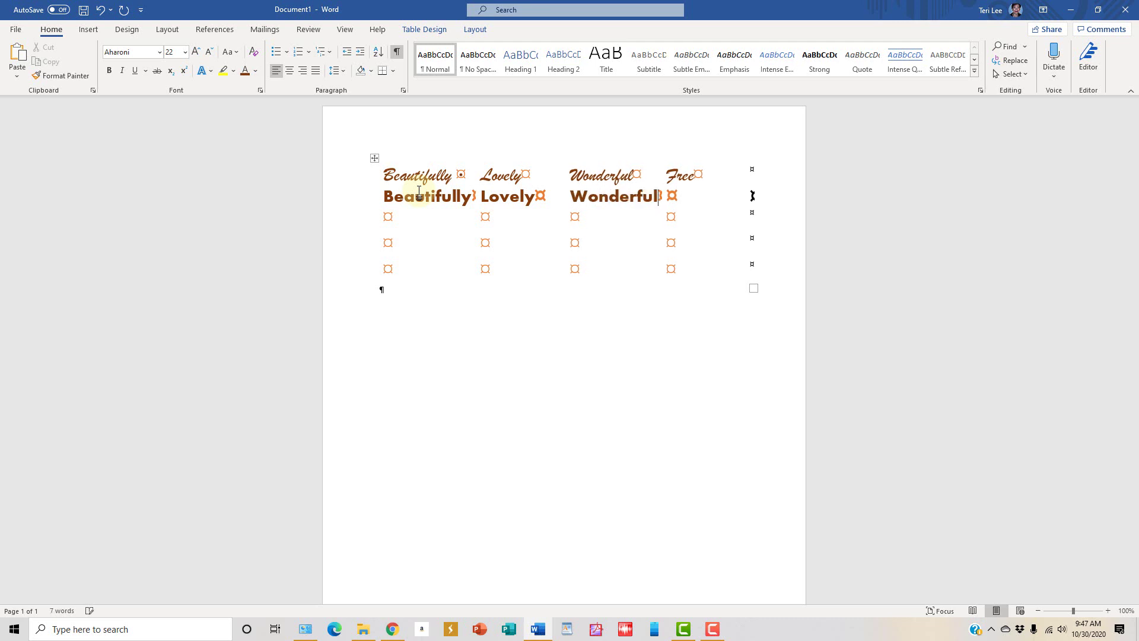
type("Free")
Step: Set the font of the table's third row to Biome
left_click(355, 221)
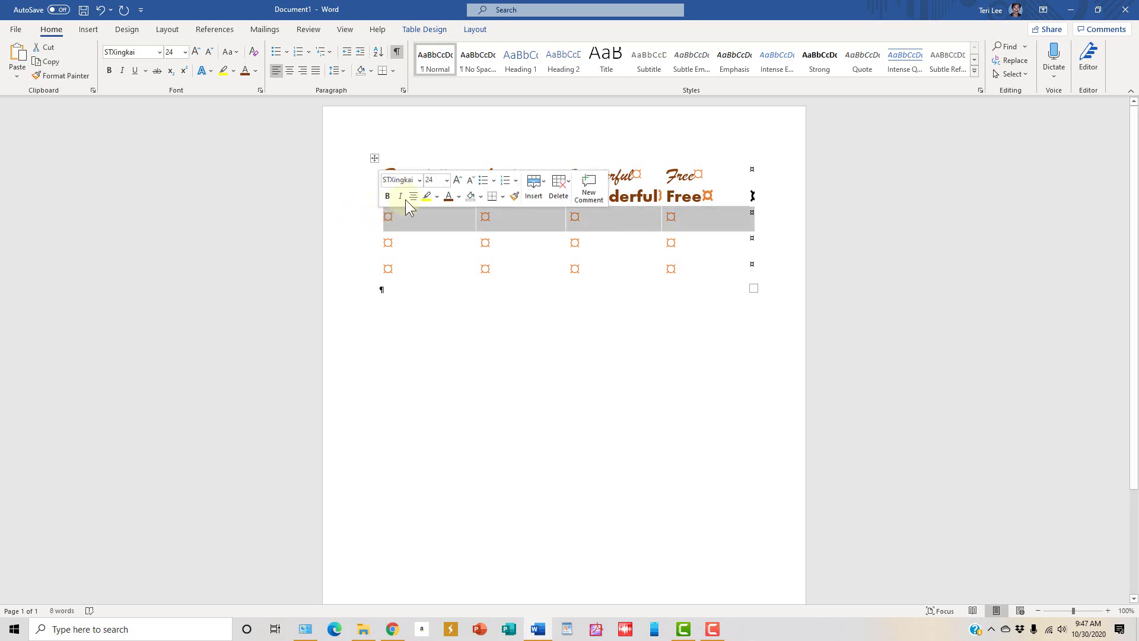
left_click(419, 180)
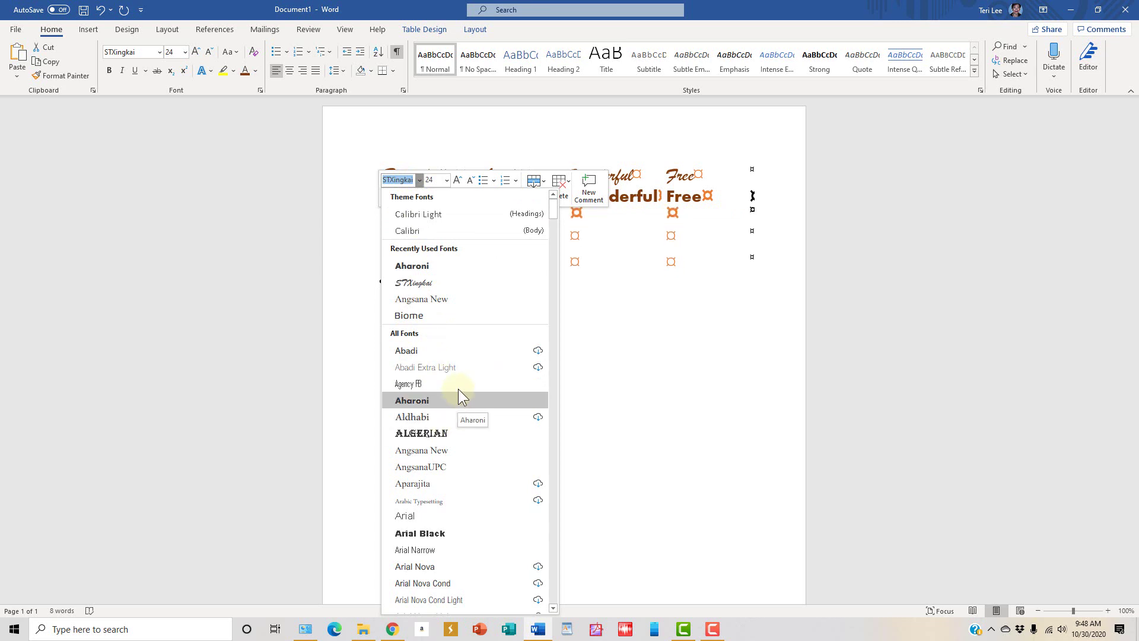
left_click(459, 309)
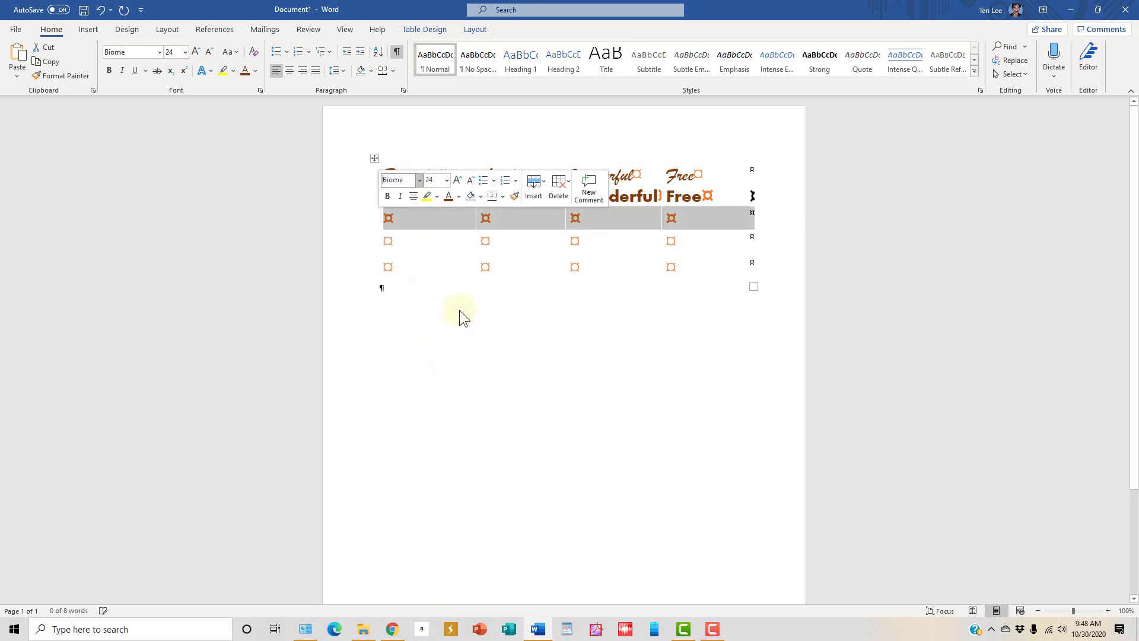
Step: Fill the table's third row with the words Beautifully, Lovely, Wonderful and Free, one per cell
left_click(435, 220)
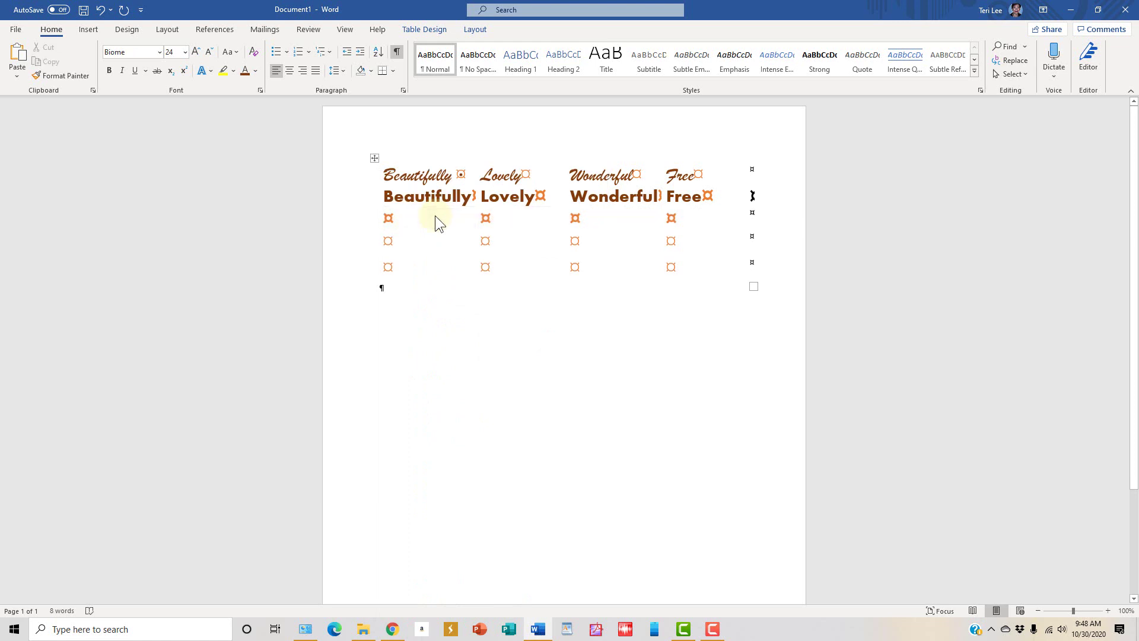
type("B")
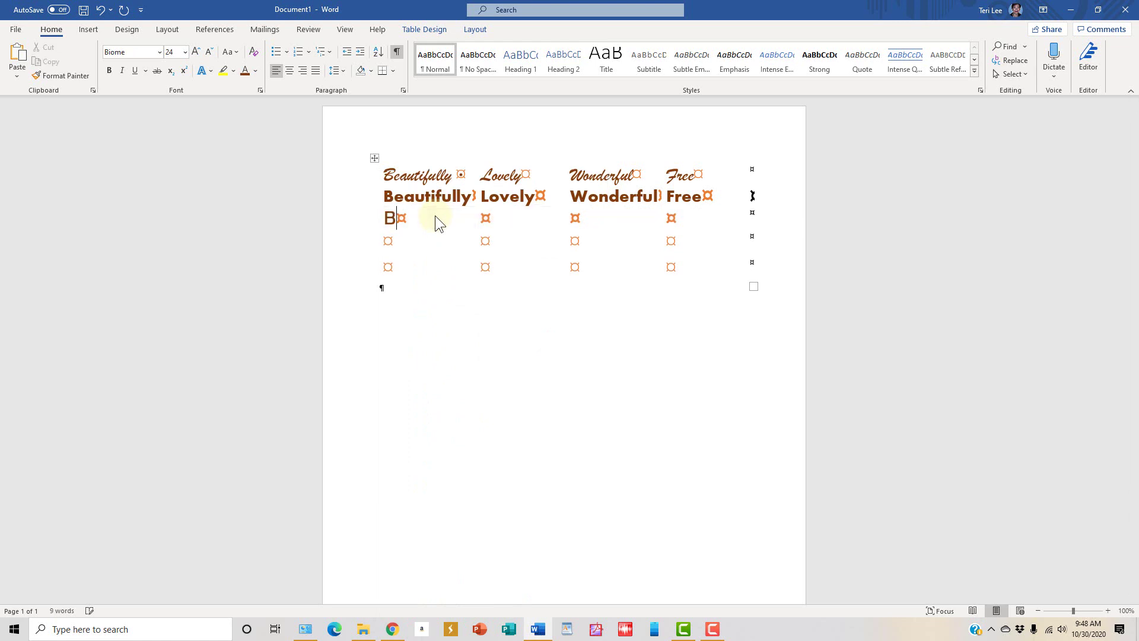
type("eautifully")
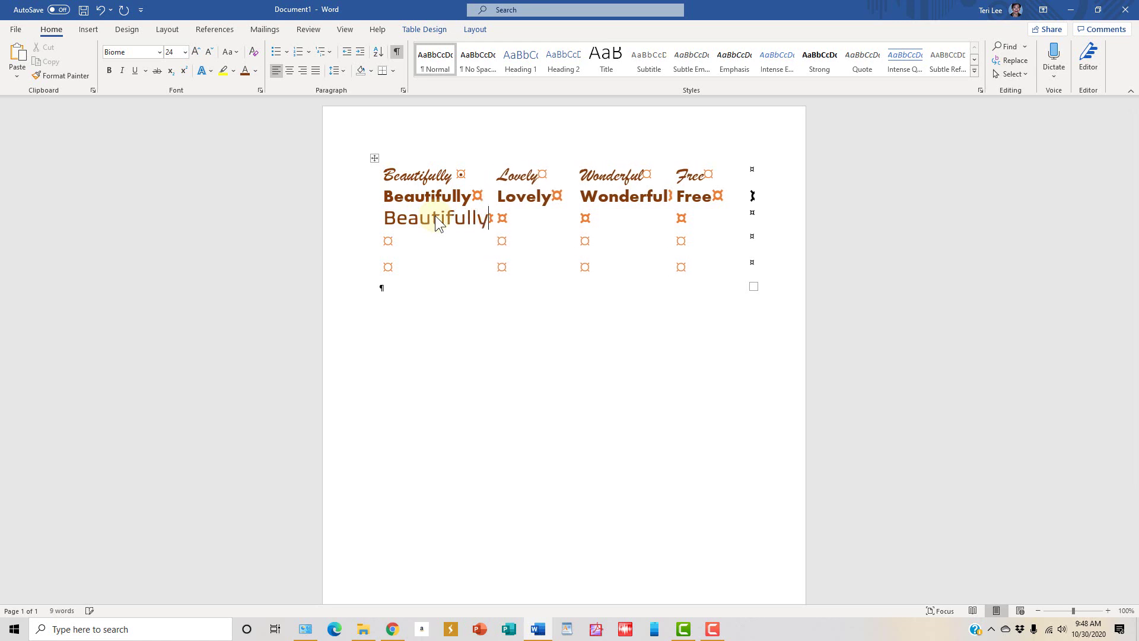
key("Tab")
type("Lovely")
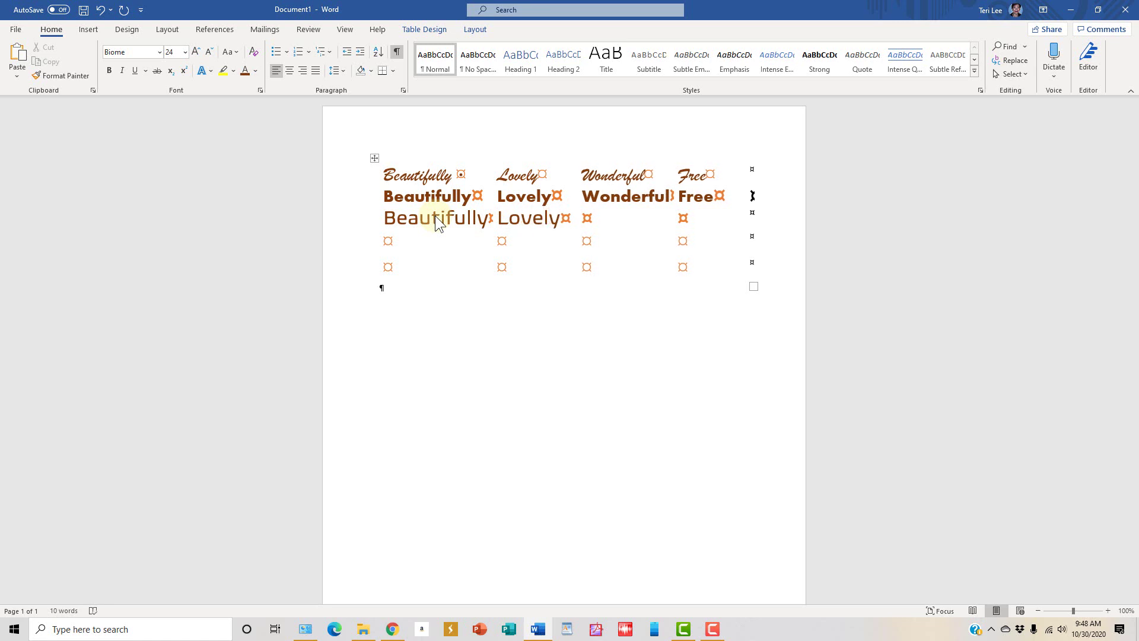
key("Tab")
type("Wonderful")
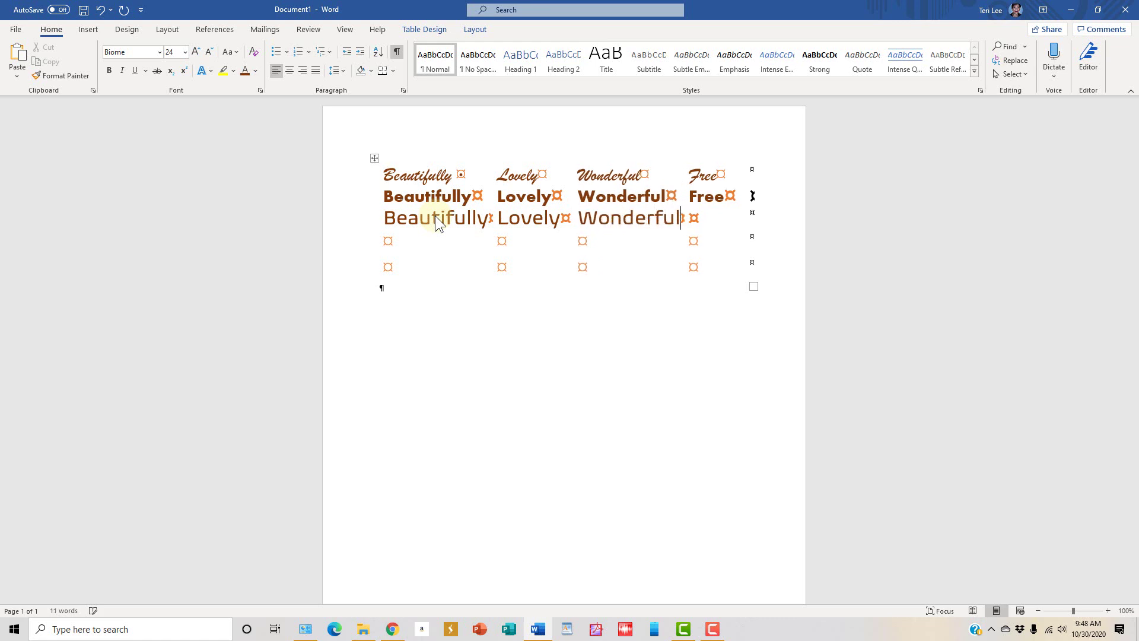
key("Tab")
type("Free")
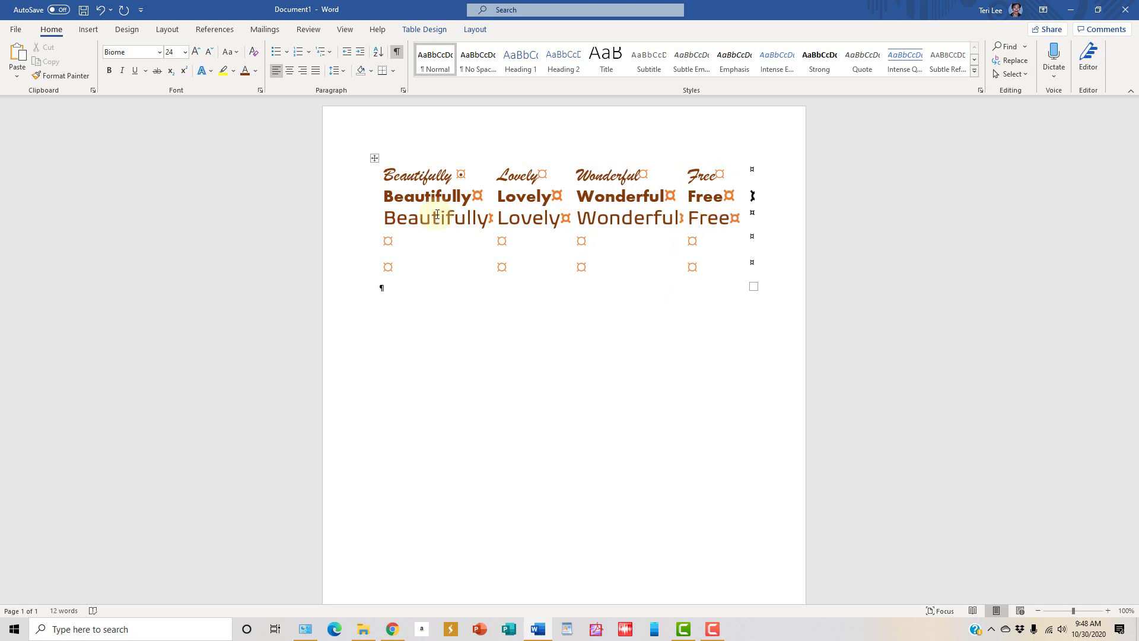
Step: Set the font color of the table's second row to Automatic black
mouse_move(375, 207)
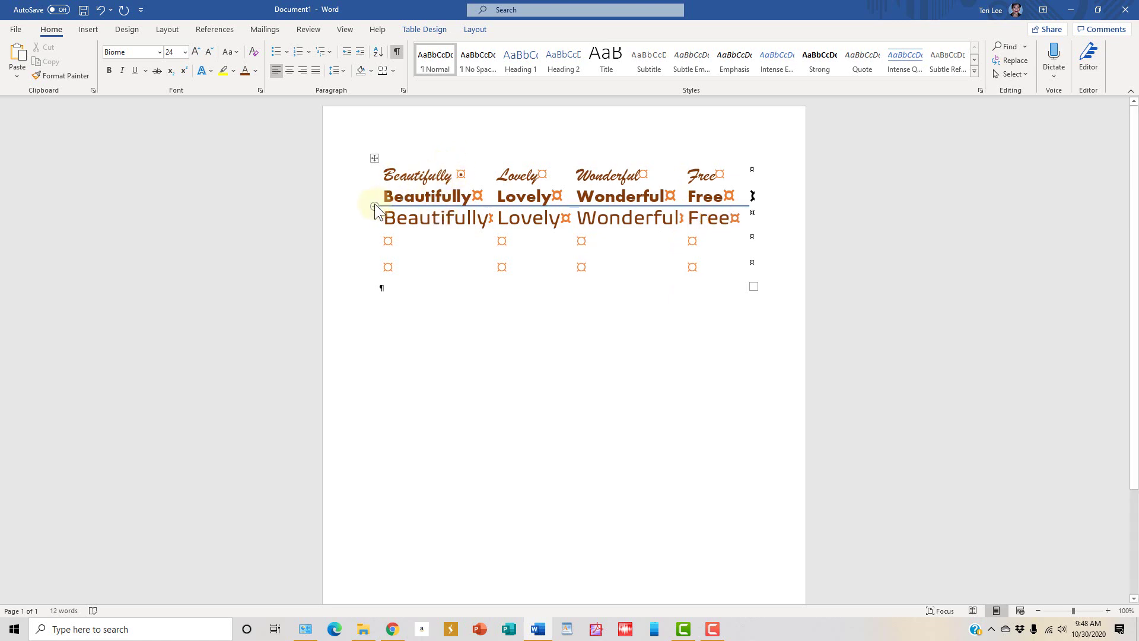
left_click(341, 199)
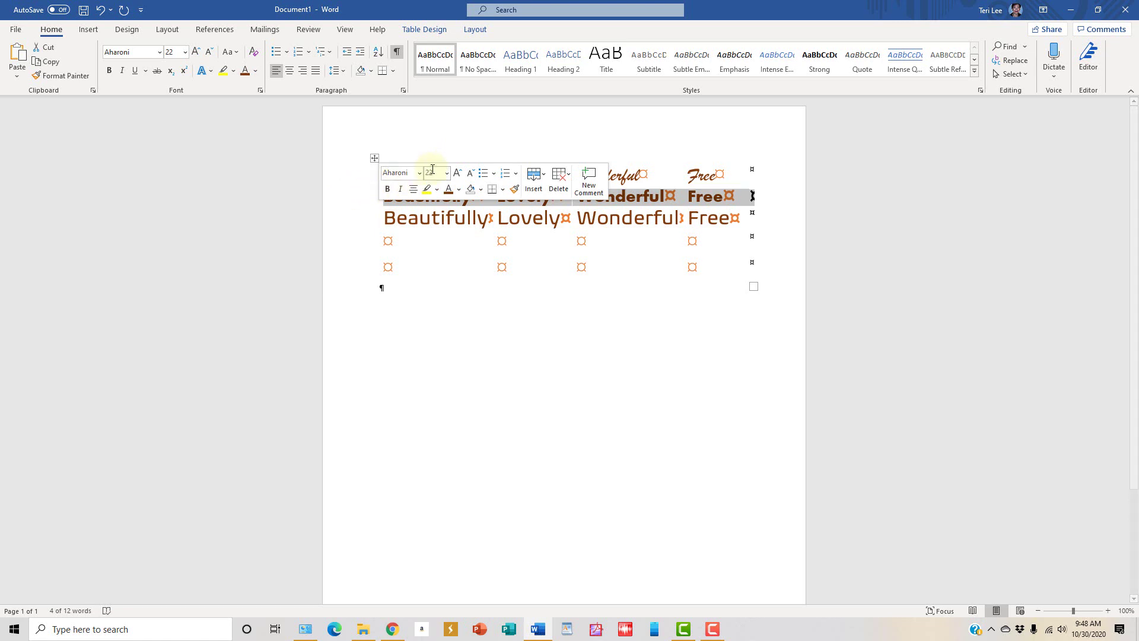
left_click(459, 189)
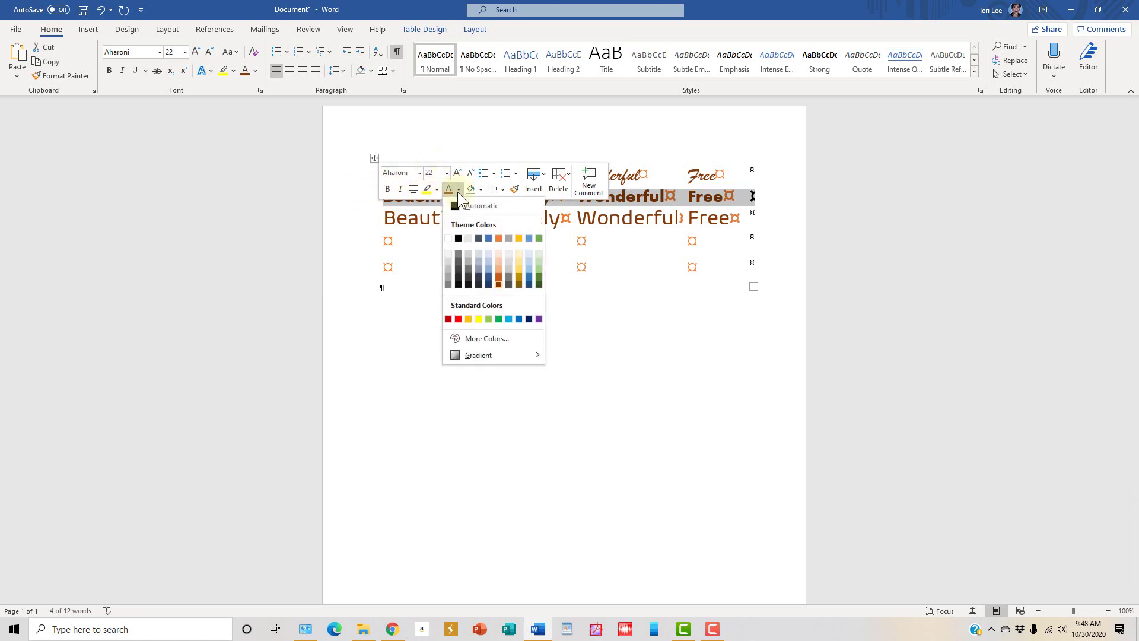
left_click(454, 206)
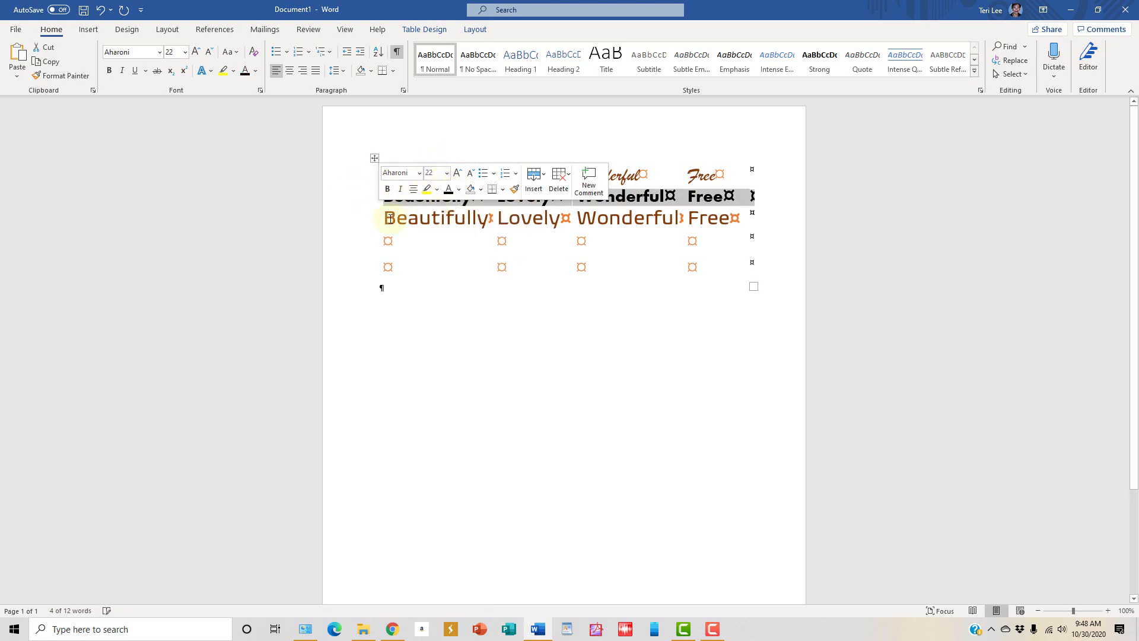
Step: Set the font color of the table's third row to the theme blue and deselect the row
left_click(343, 229)
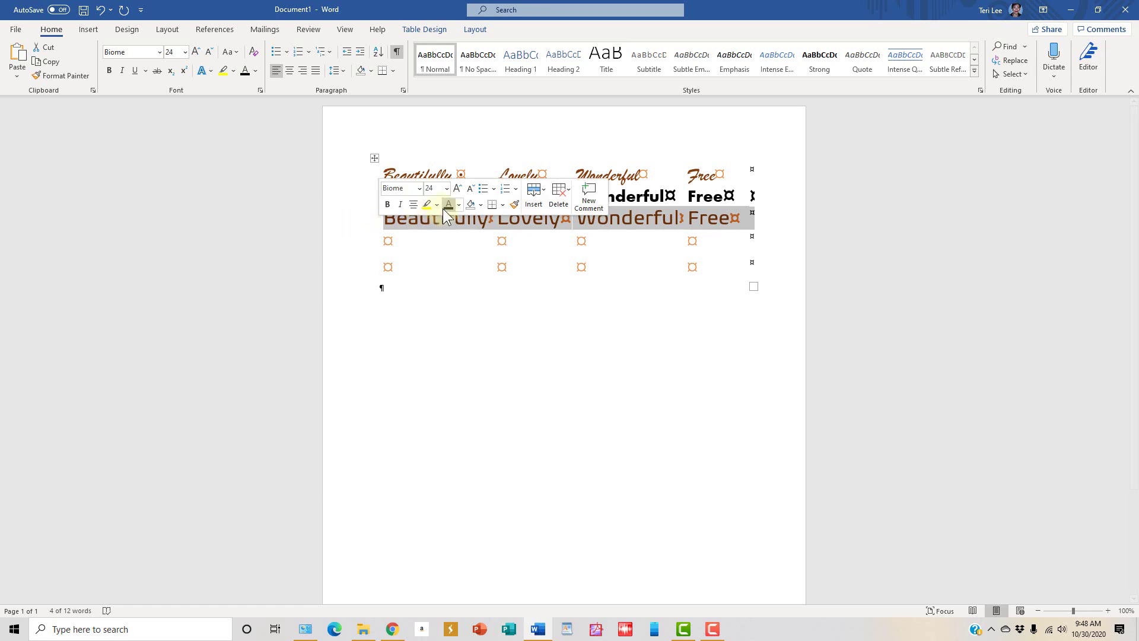
left_click(459, 204)
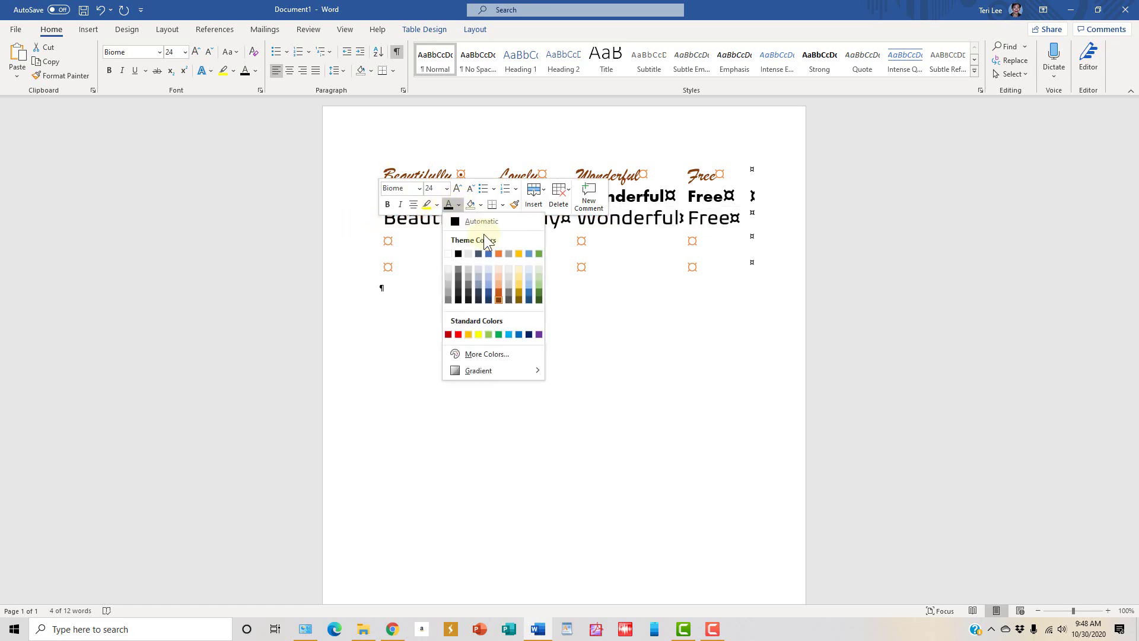
left_click(489, 255)
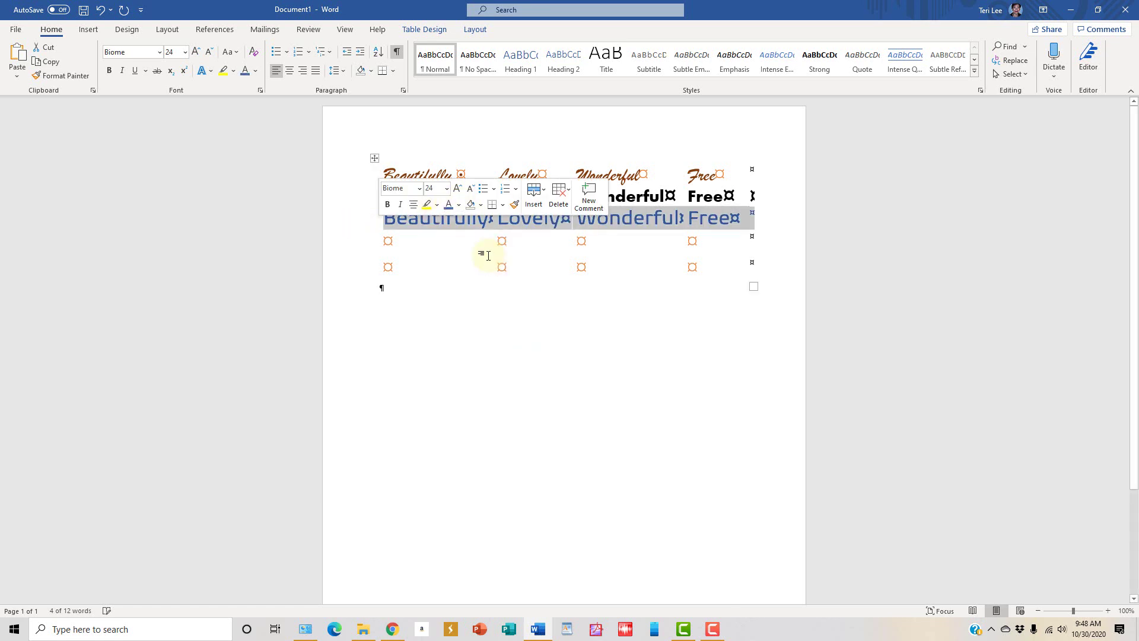
left_click(434, 322)
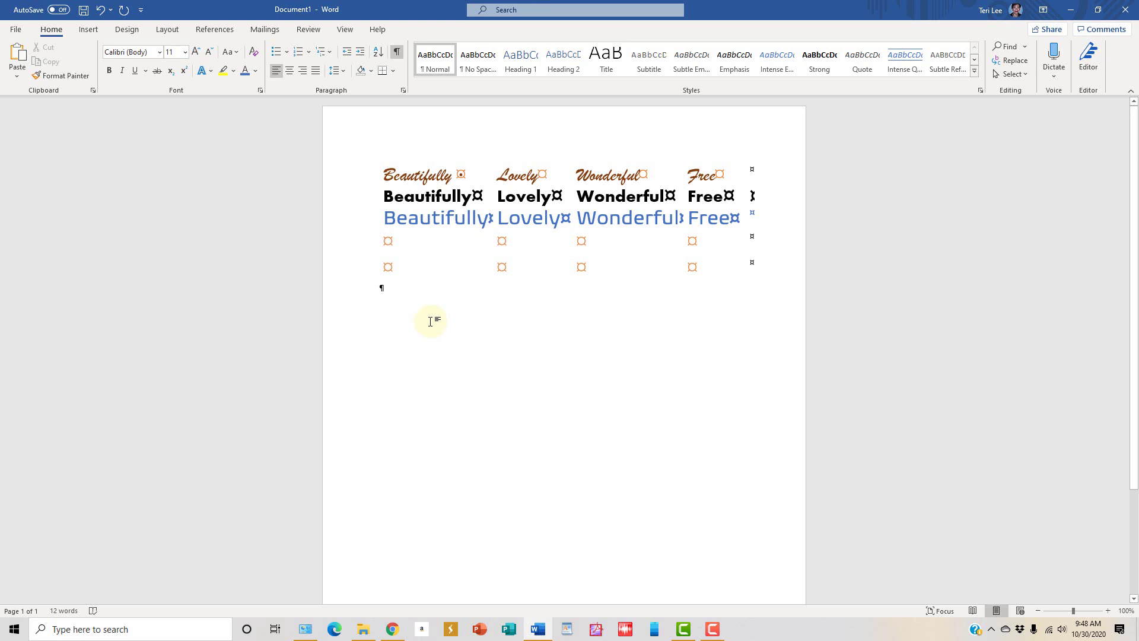
Step: Try a light gray shading on the table's first column, return it to No Color, and deselect the column
left_click(438, 146)
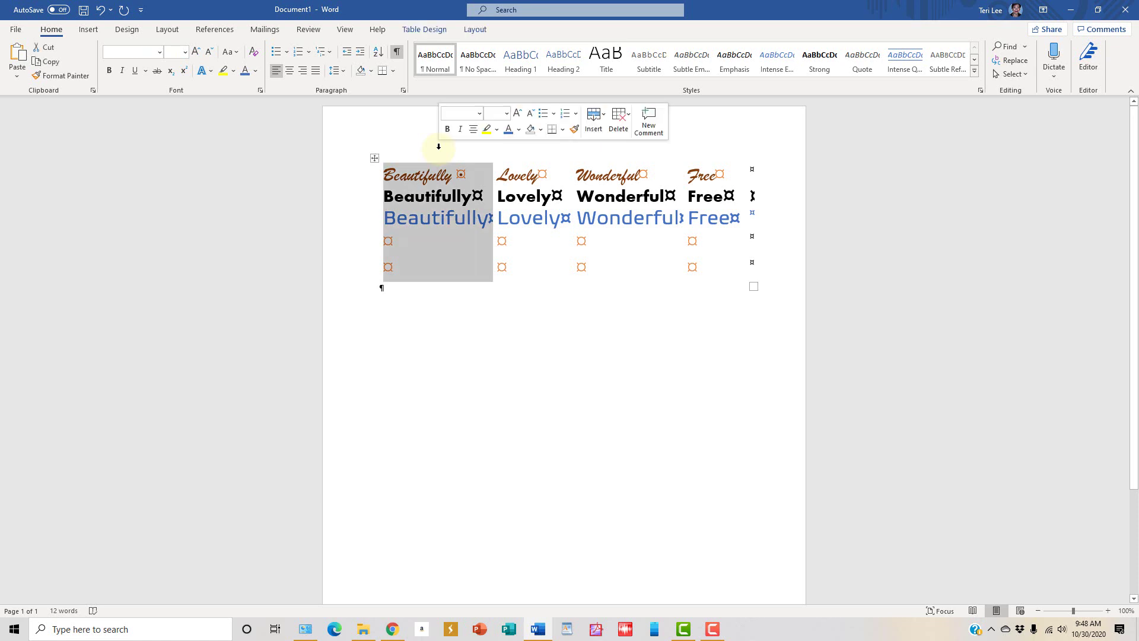
left_click(540, 130)
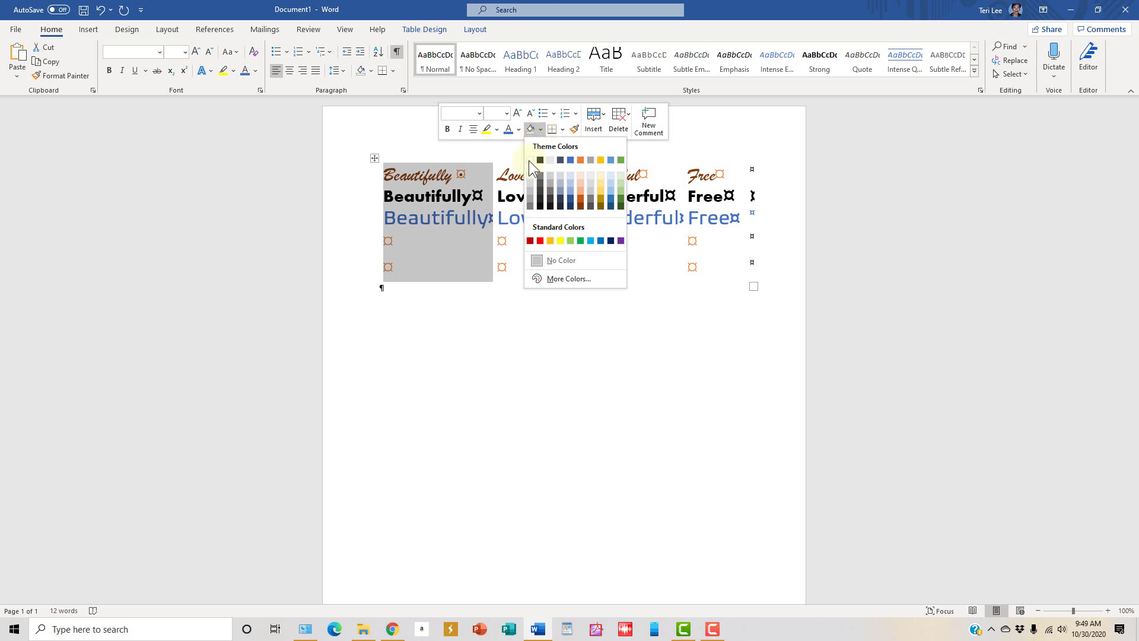
left_click(528, 184)
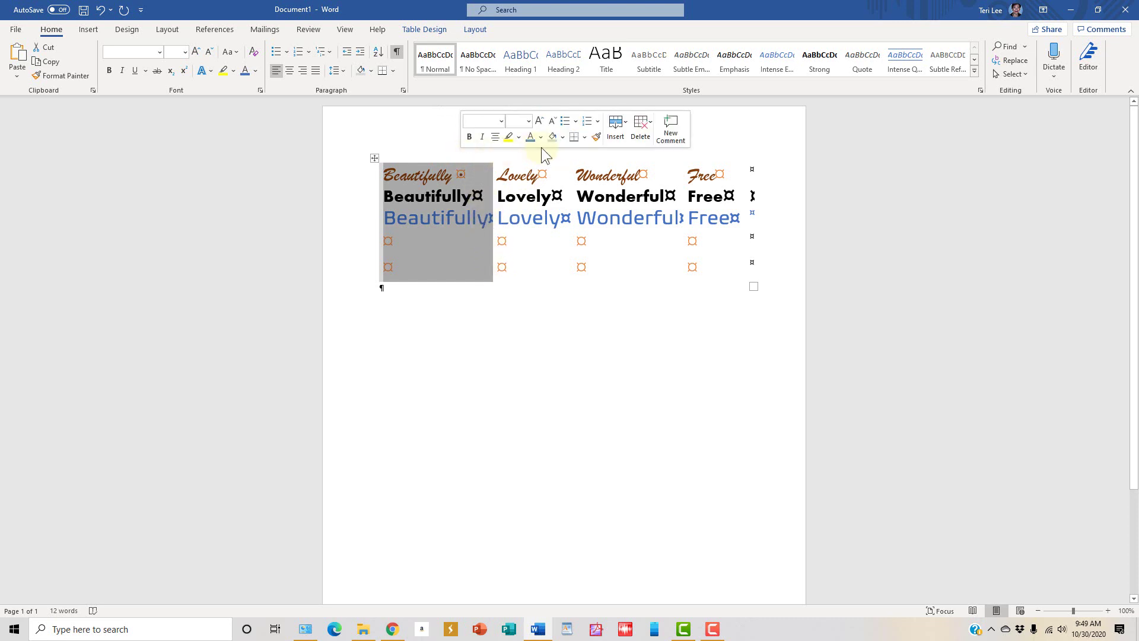
left_click(563, 136)
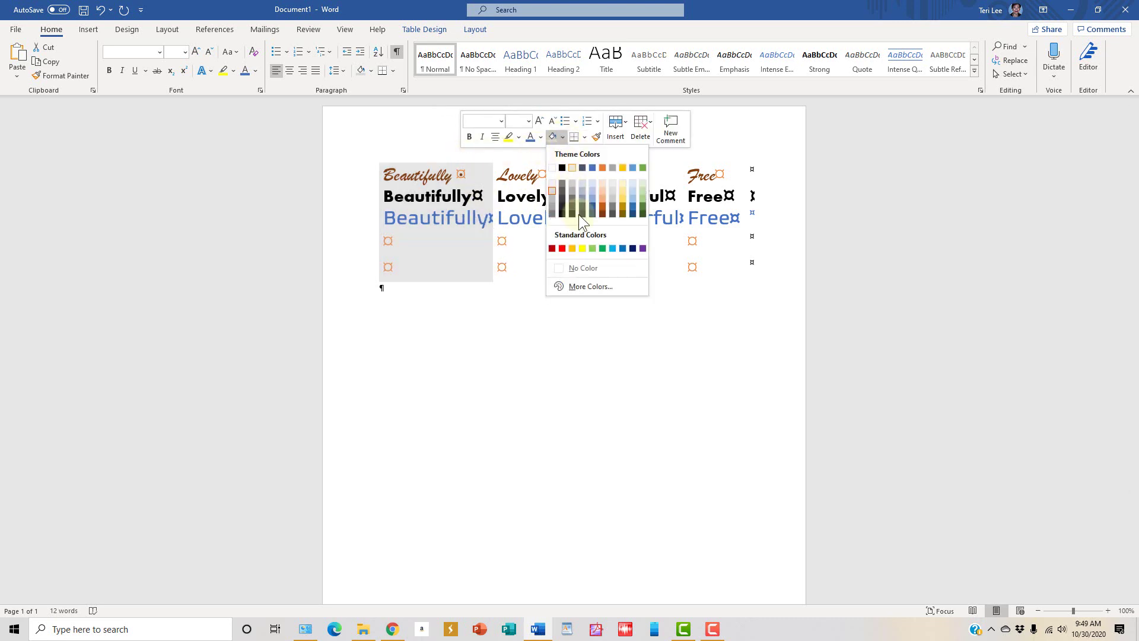
left_click(598, 269)
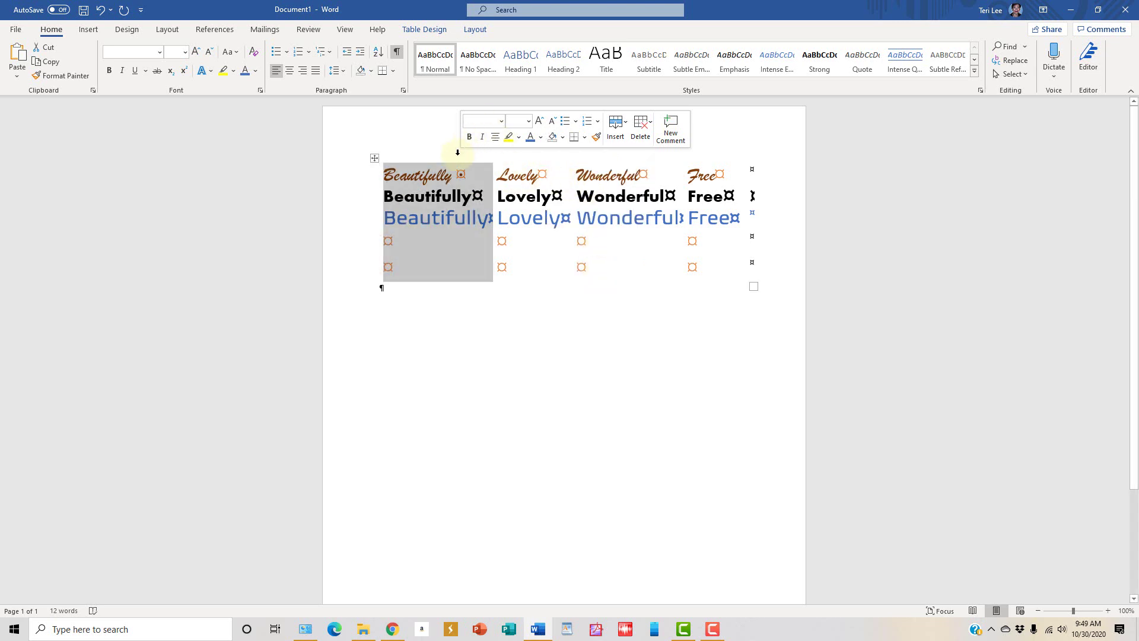
left_click(463, 349)
Step: Set the shading of all four table columns to No Color and deselect the table
left_click_drag(419, 147, 704, 148)
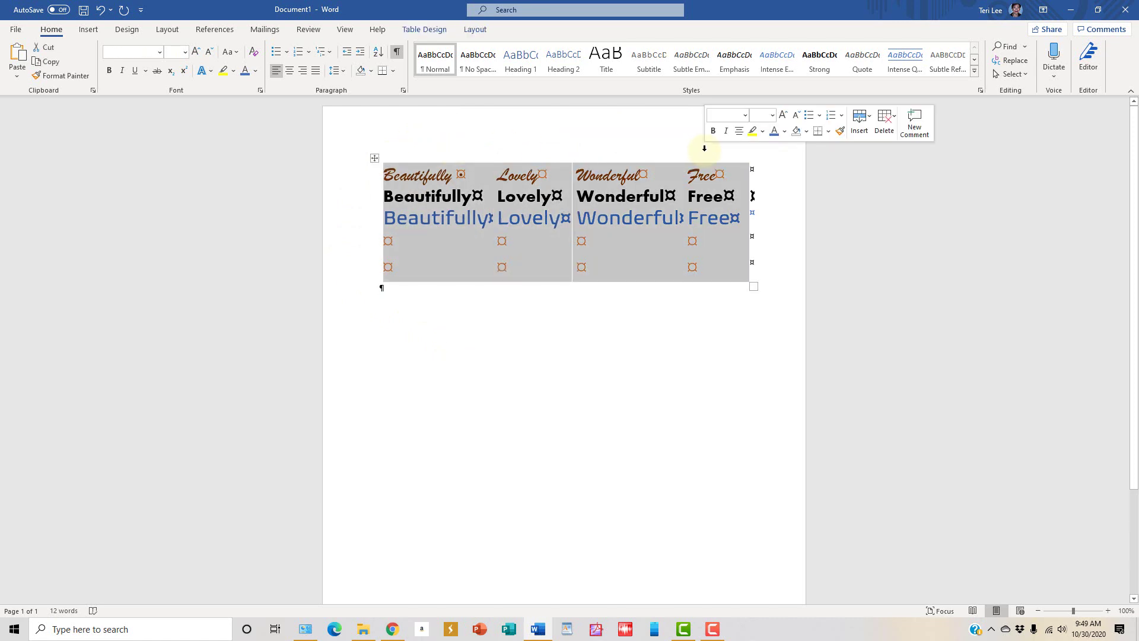
left_click(807, 131)
left_click(843, 262)
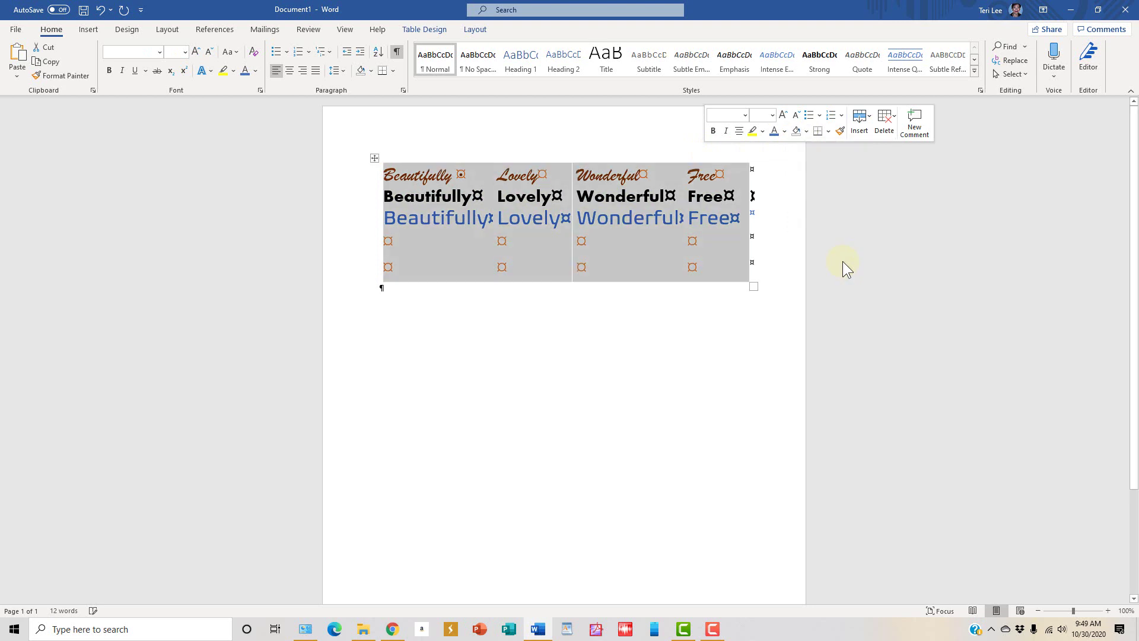
left_click(806, 132)
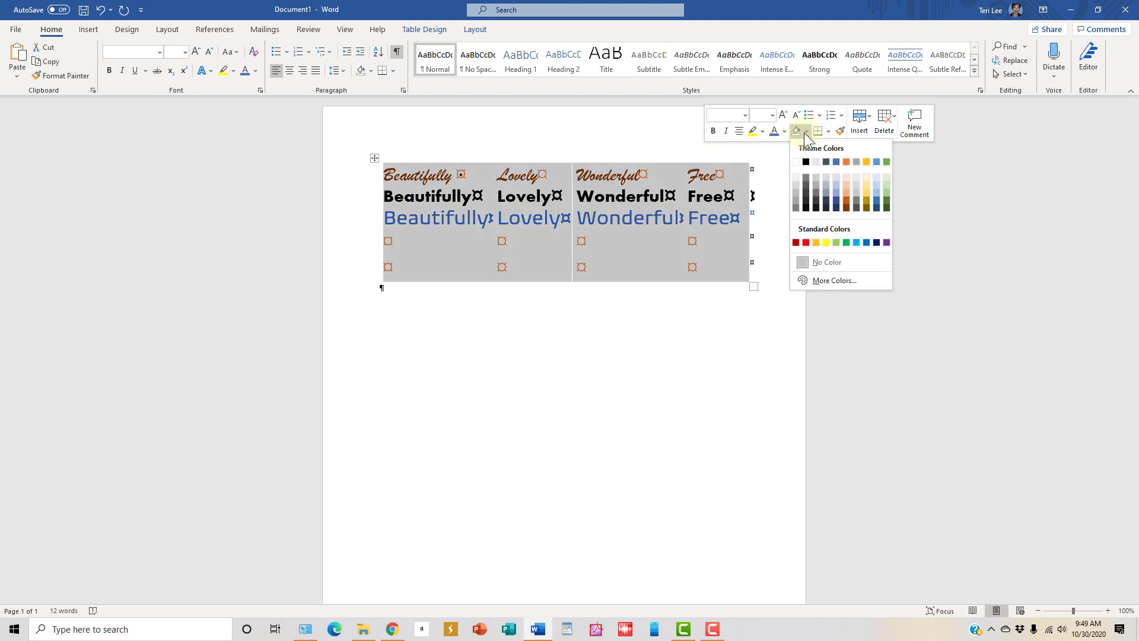
left_click(882, 254)
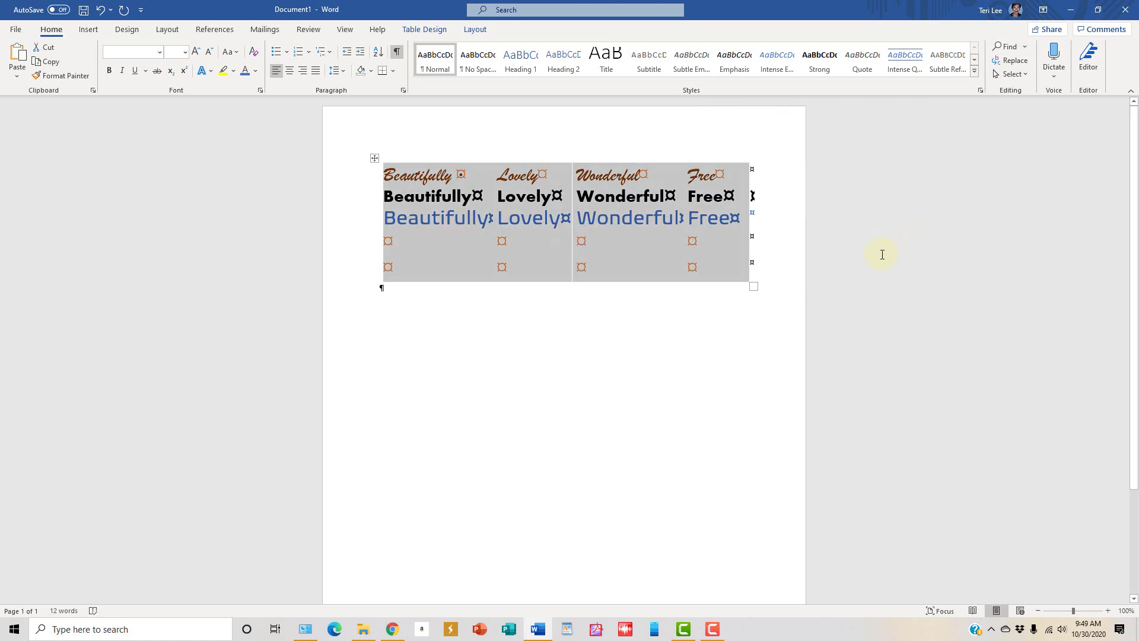
left_click(790, 346)
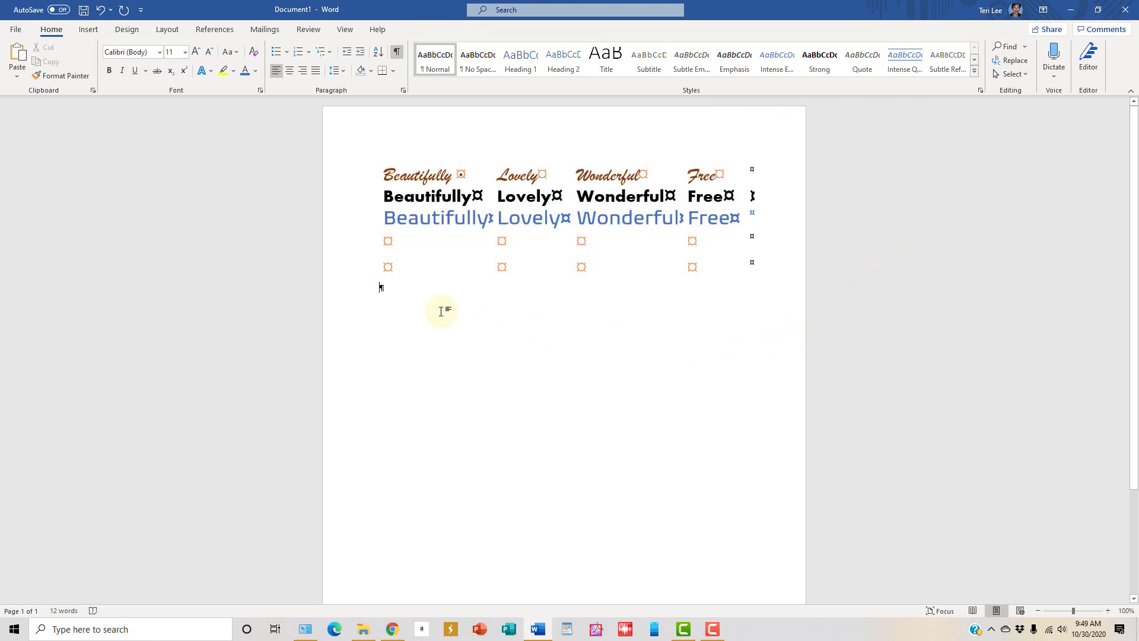
Step: Add two empty paragraphs below the table and check the page with the formatting marks hidden, restoring the marks
key("Return")
key("Return")
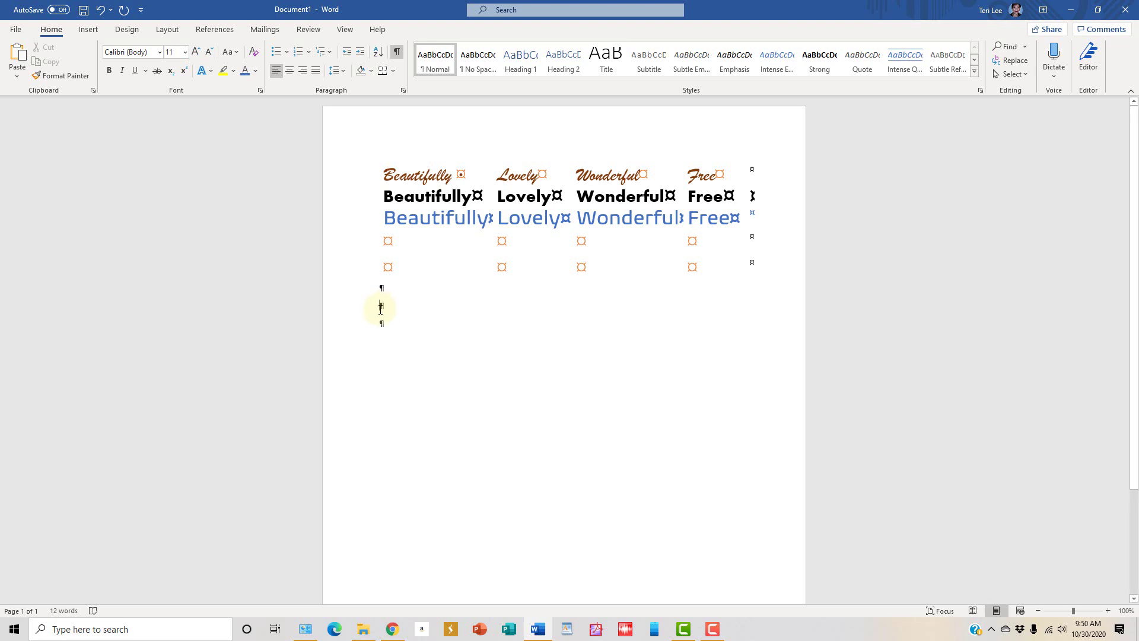
left_click(401, 55)
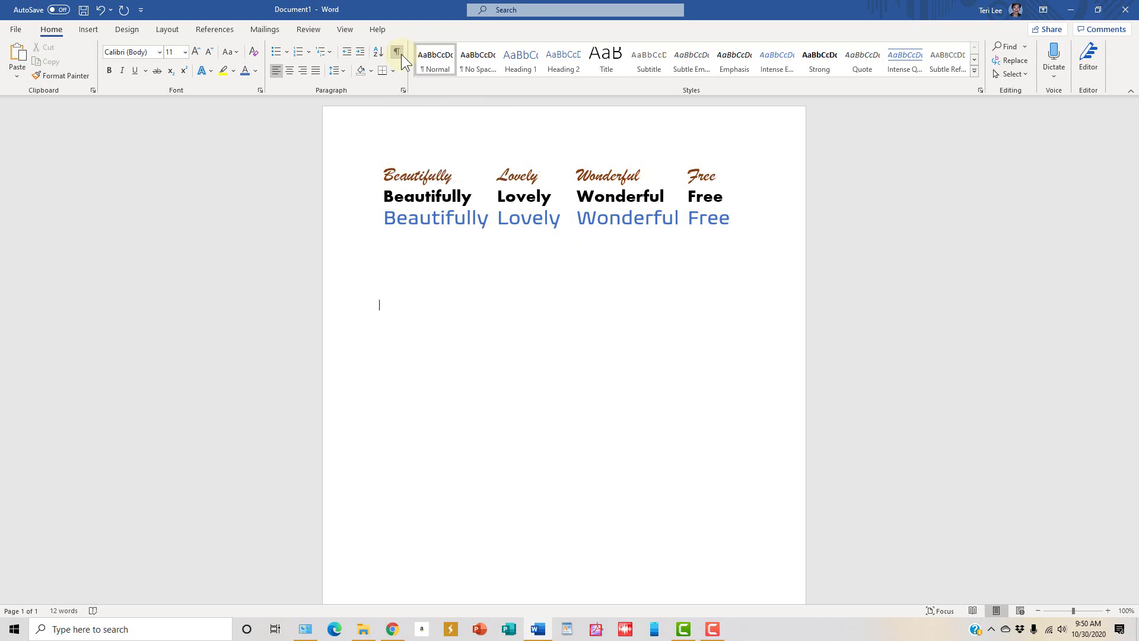
left_click(401, 55)
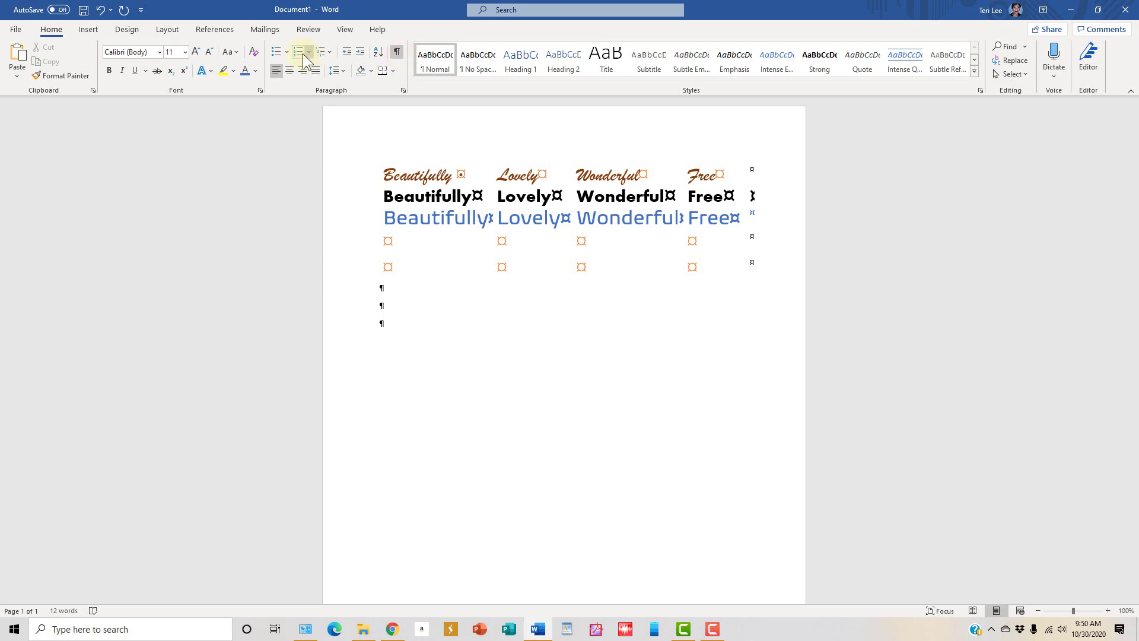
Step: Start inserting a picture from this device and browse to the folder 2020-etsy > graphics-fairy > paid membership on Elements (E:)
left_click(91, 29)
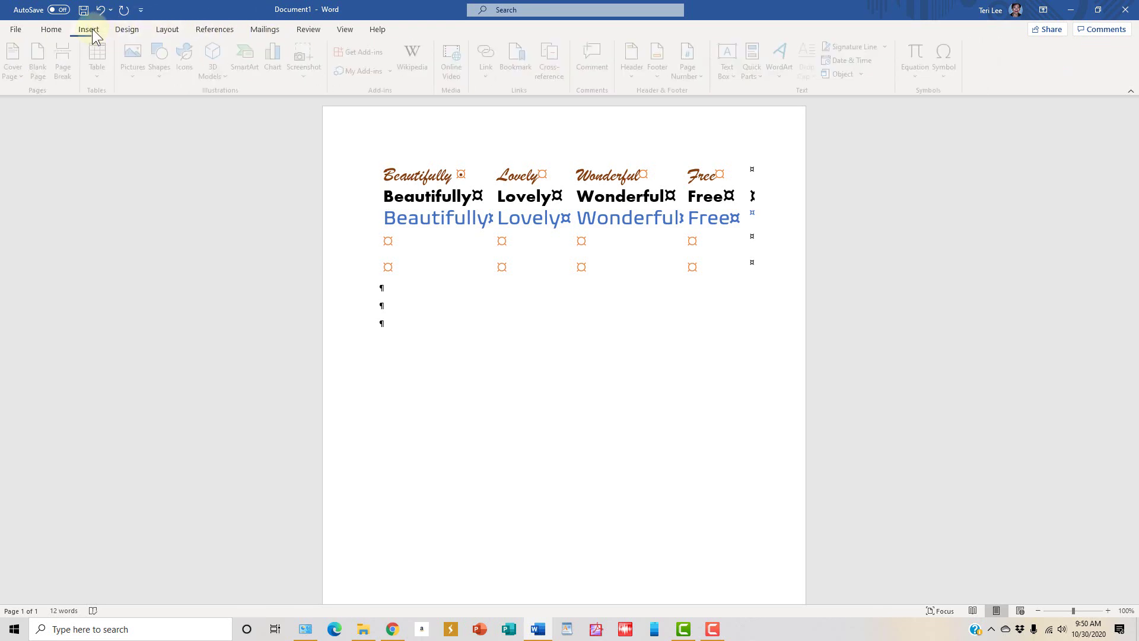
left_click(131, 60)
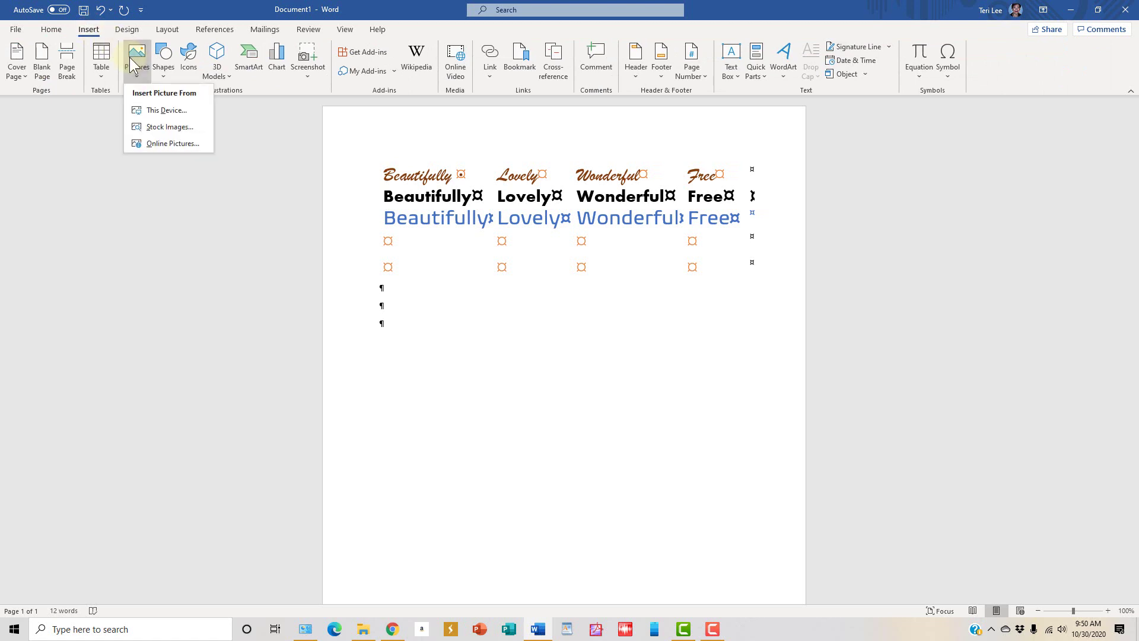
left_click(164, 112)
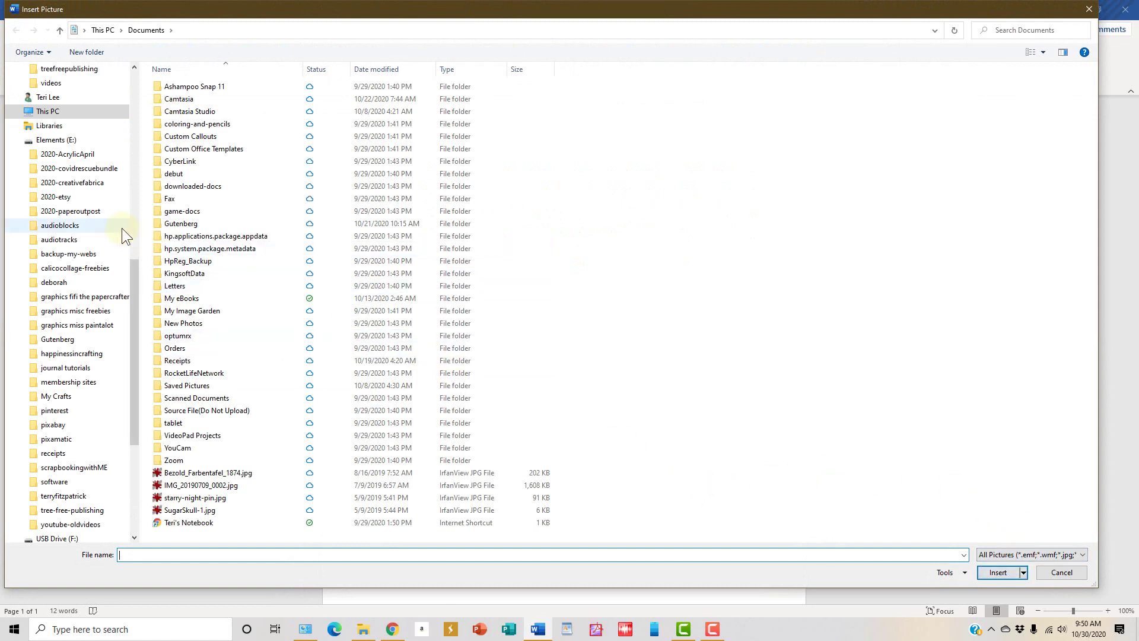
left_click(90, 200)
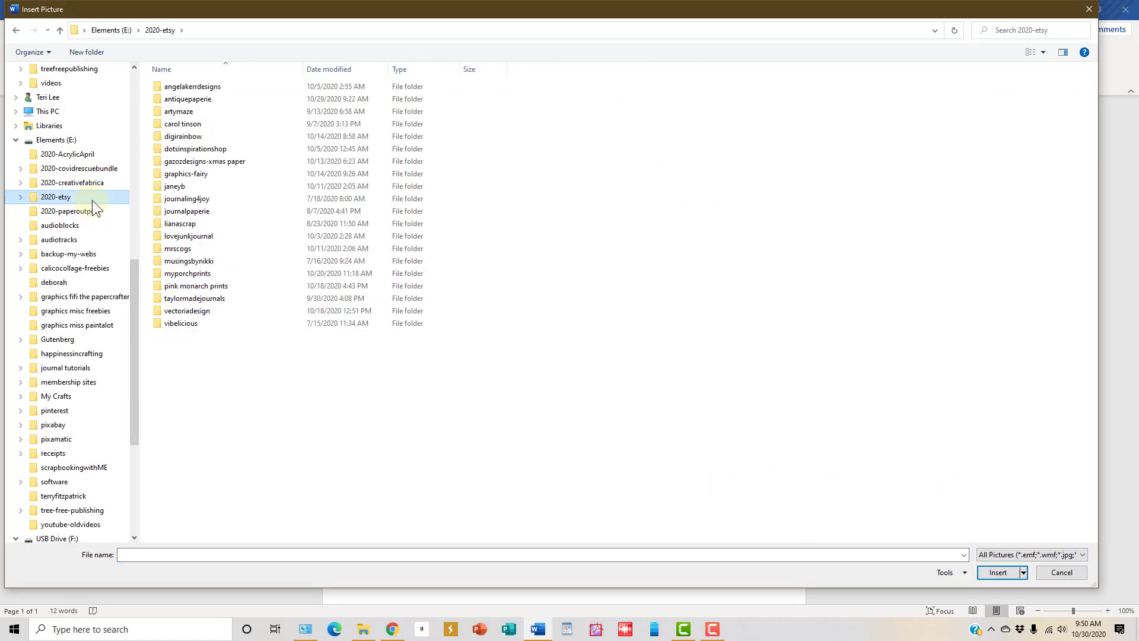
double_click(236, 175)
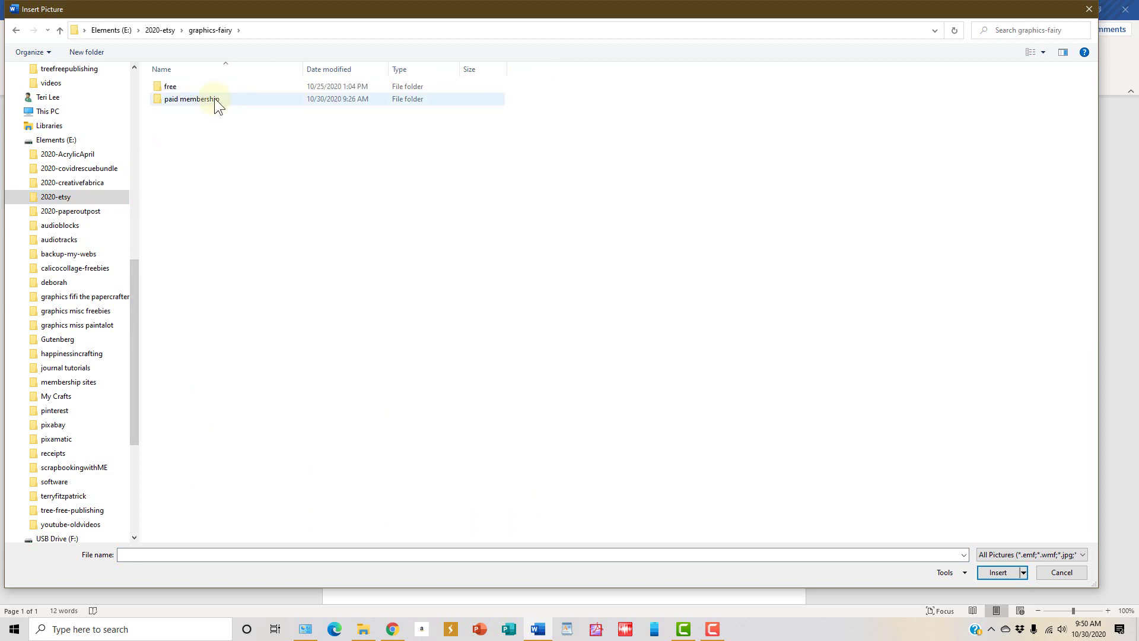
double_click(215, 98)
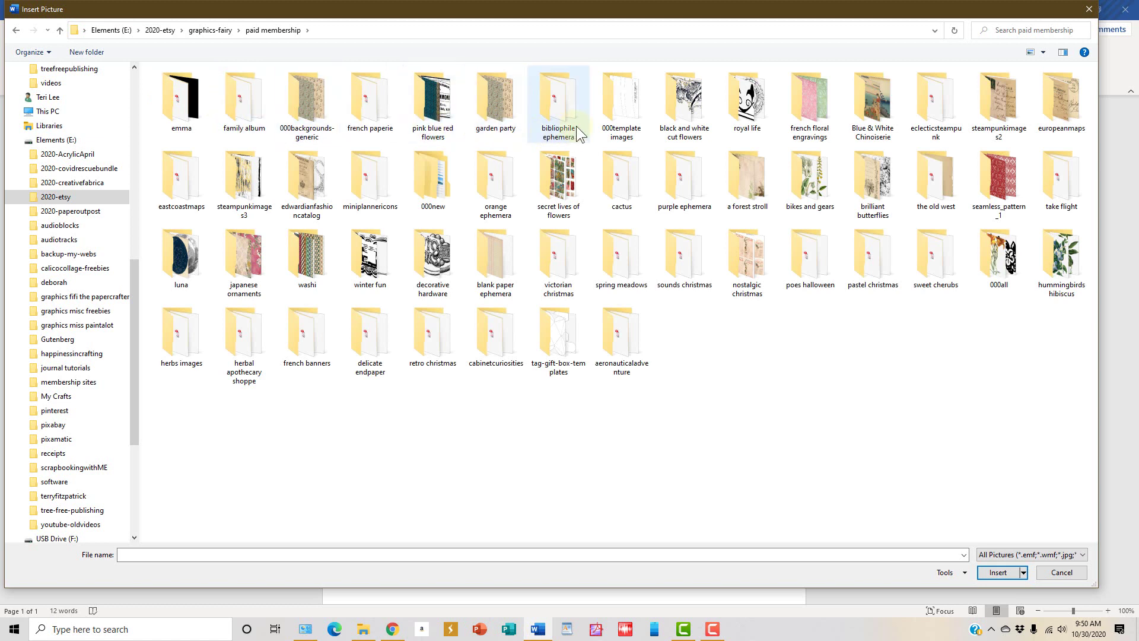
Step: Sort the folders by name and insert 03_tan_endpaper_graphicsfairy_12in.png from the 000backgrounds-generic folder
right_click(722, 347)
mouse_move(780, 364)
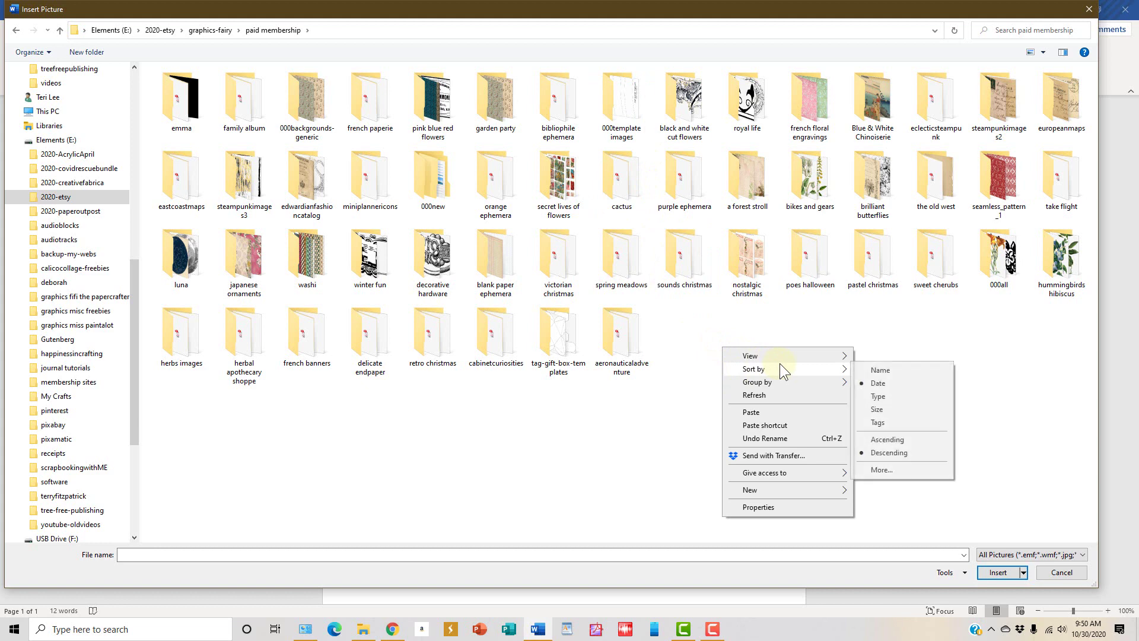
left_click(900, 369)
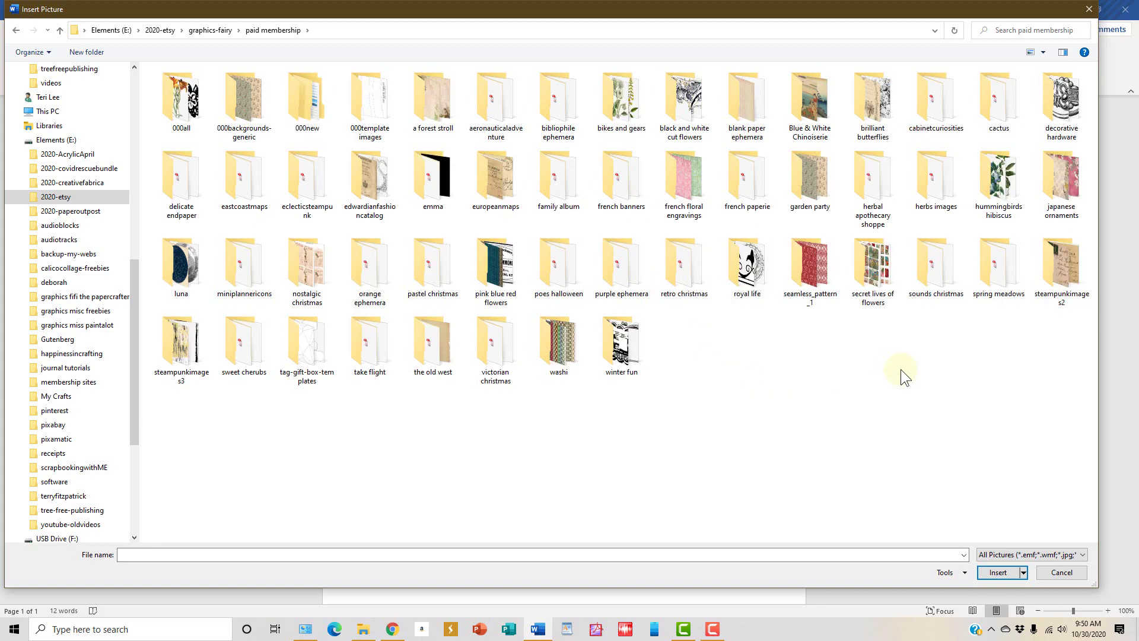
double_click(252, 116)
left_click(252, 116)
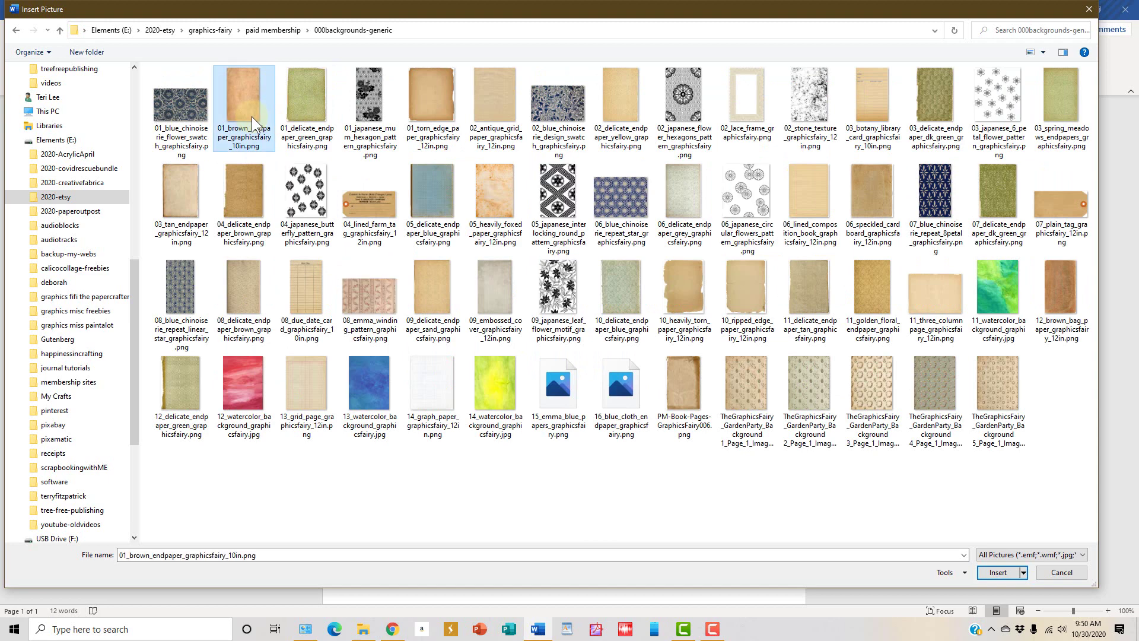
left_click(189, 192)
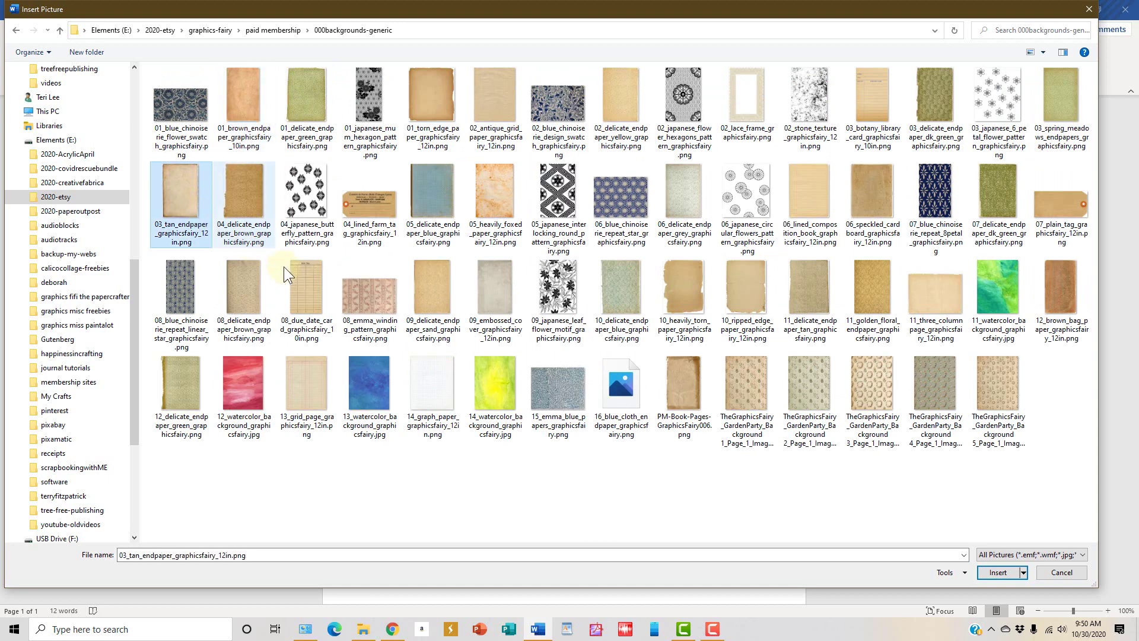
left_click(997, 573)
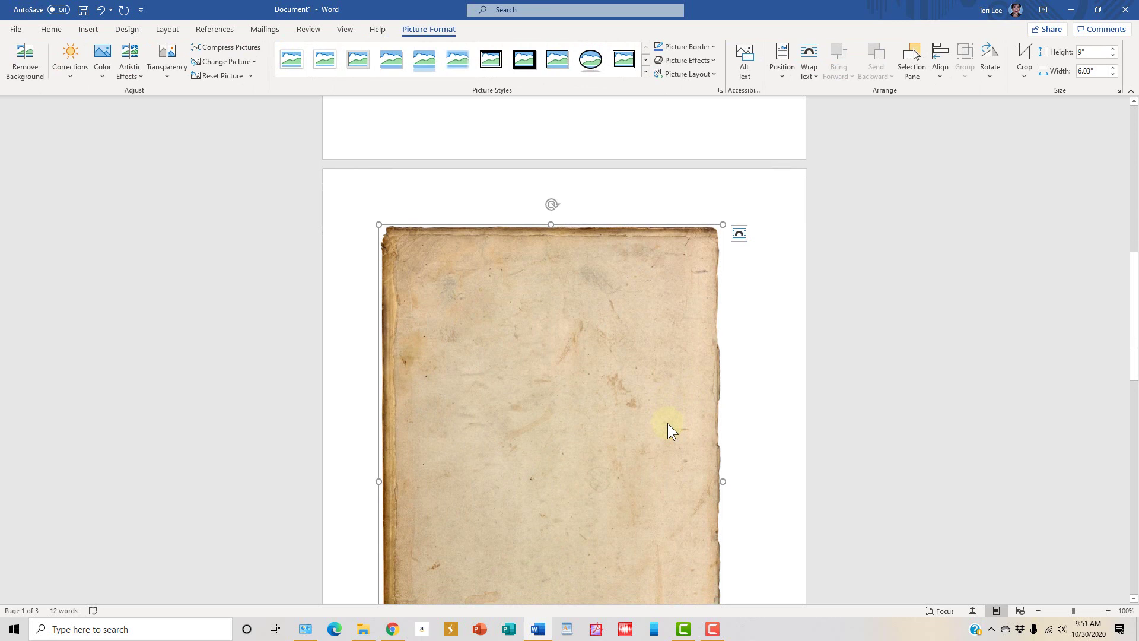
Step: Set the text wrapping of the inserted endpaper picture to Behind text
right_click(632, 289)
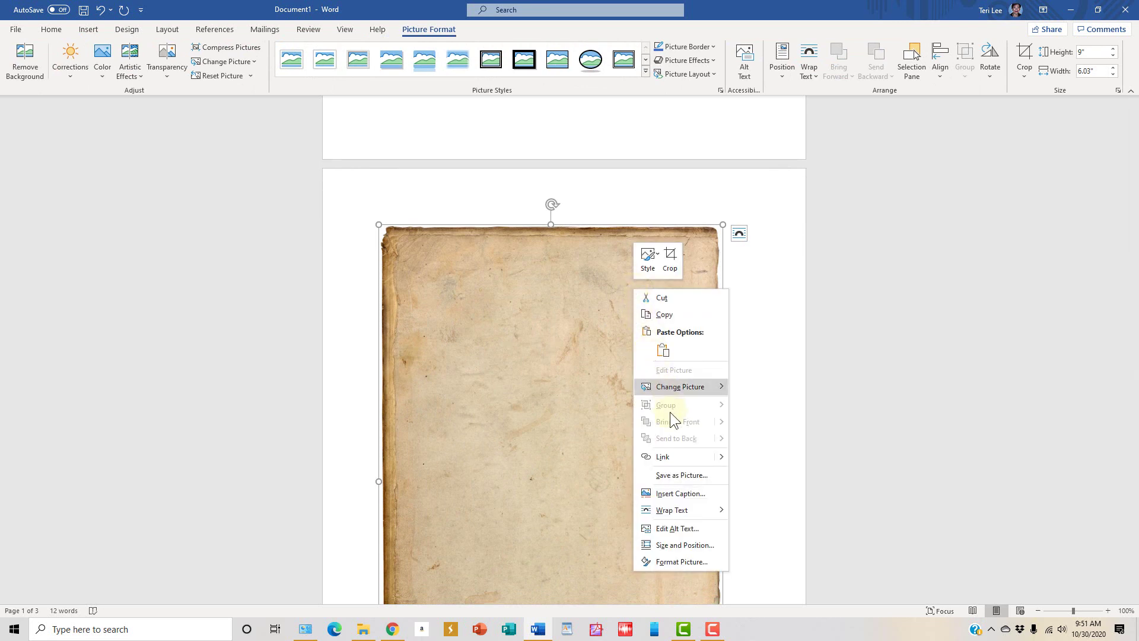
left_click(690, 544)
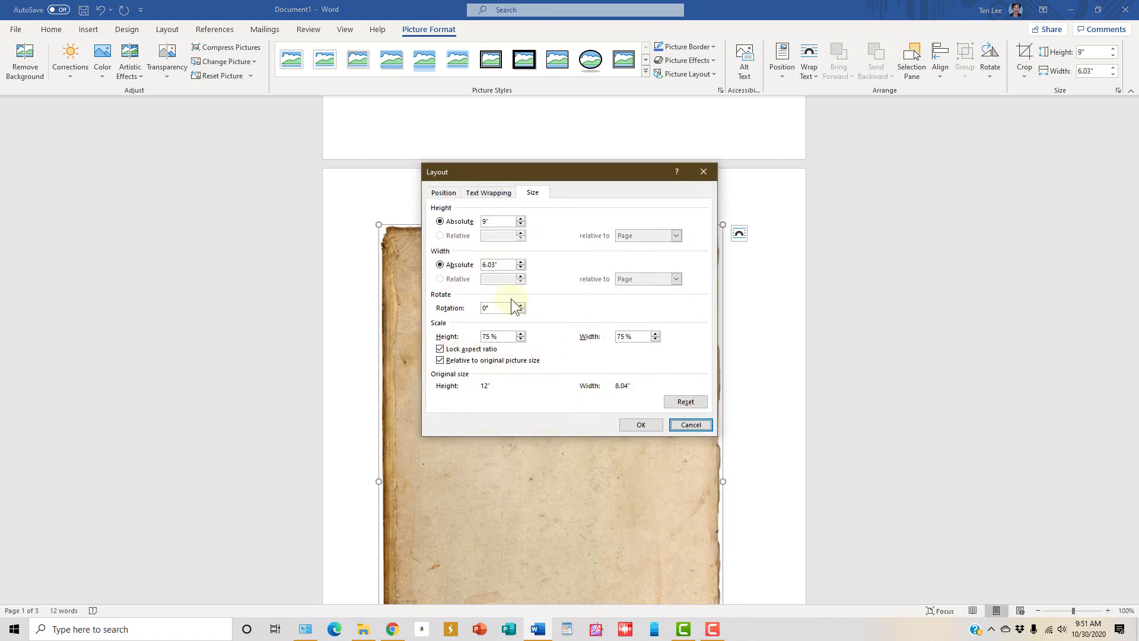
left_click(489, 193)
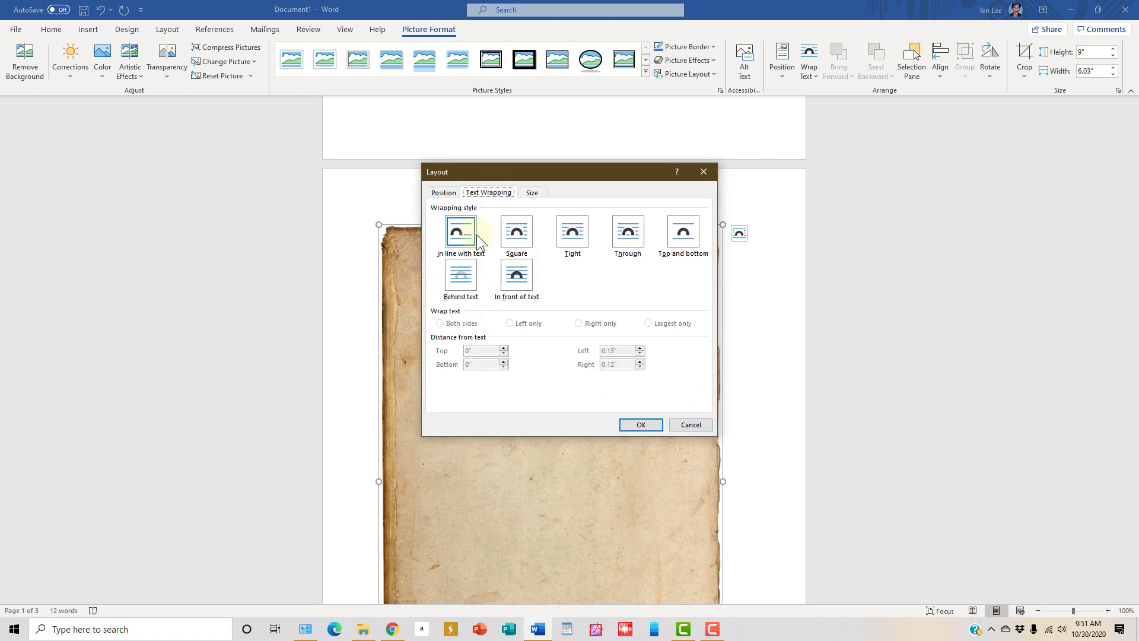
left_click(463, 276)
left_click(653, 426)
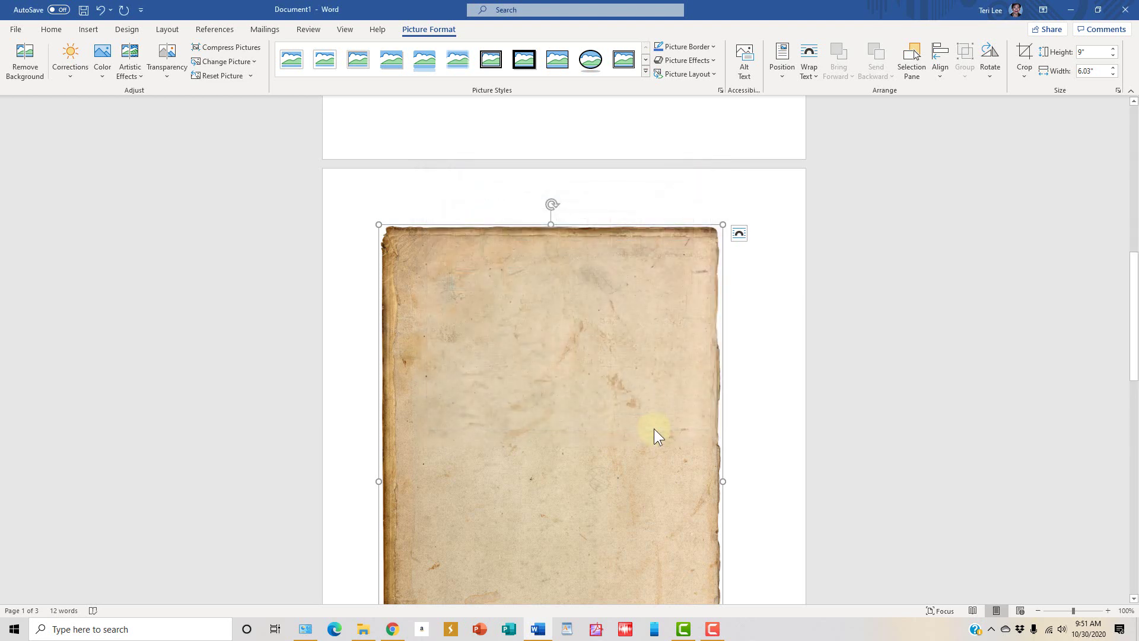
scroll(564, 399, "down", 3)
scroll(559, 397, "up", 3)
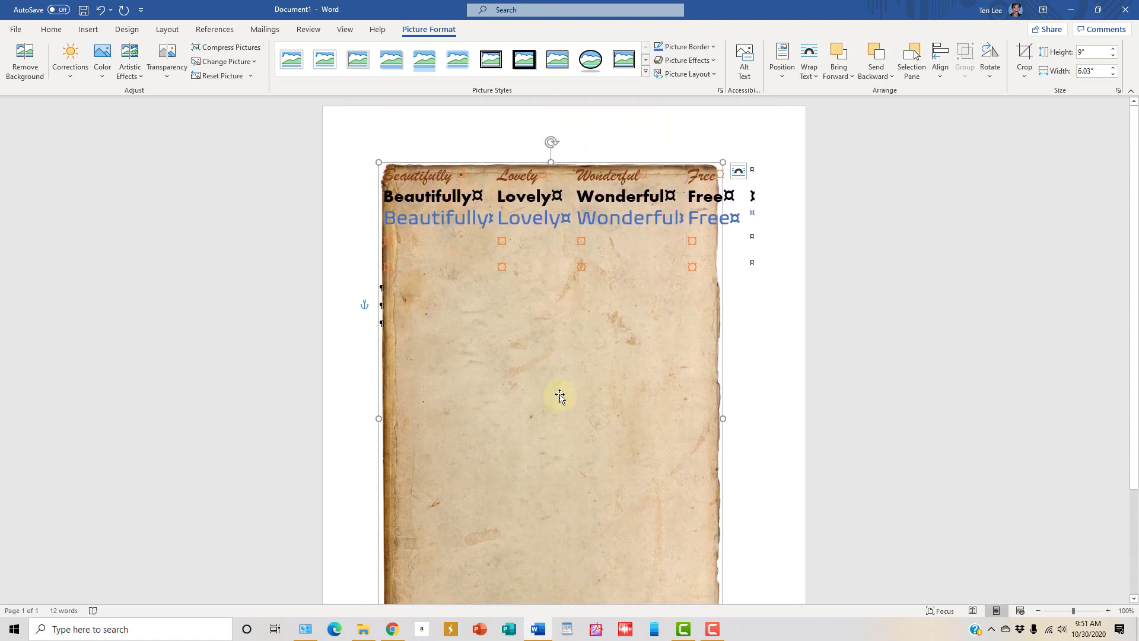
Step: Move the endpaper picture slightly up and stretch it to about 6.49" wide so it backs the table
left_click_drag(560, 397, 560, 376)
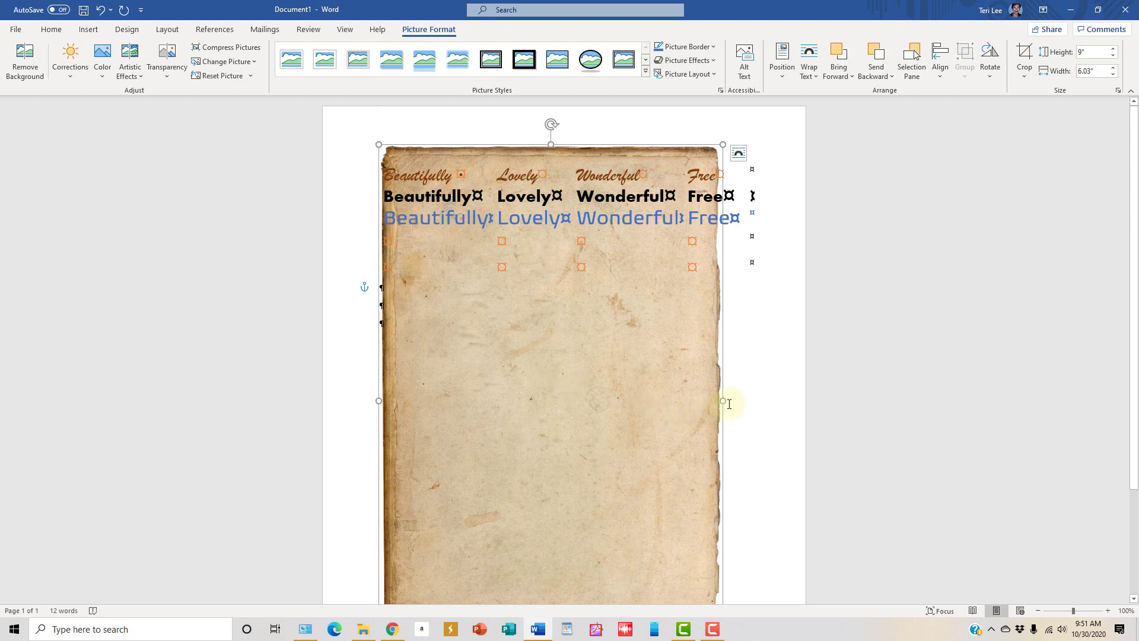
left_click_drag(720, 402, 750, 394)
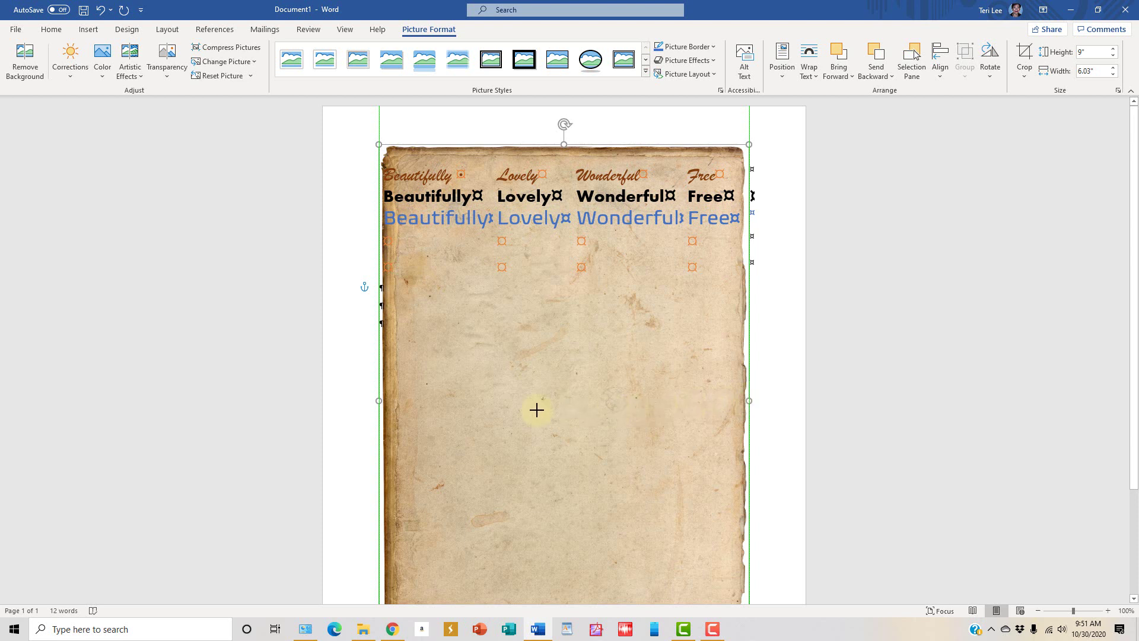
left_click_drag(381, 401, 364, 402)
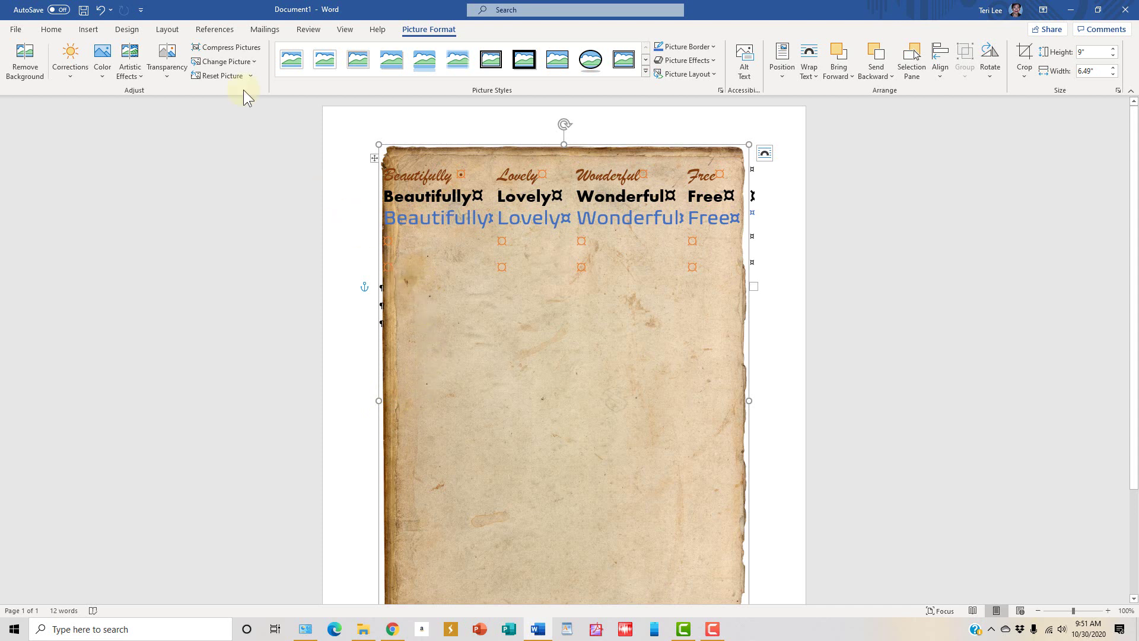
Step: Set the page margins to Narrow and widen the endpaper picture so it reaches past the table's last column
left_click(137, 29)
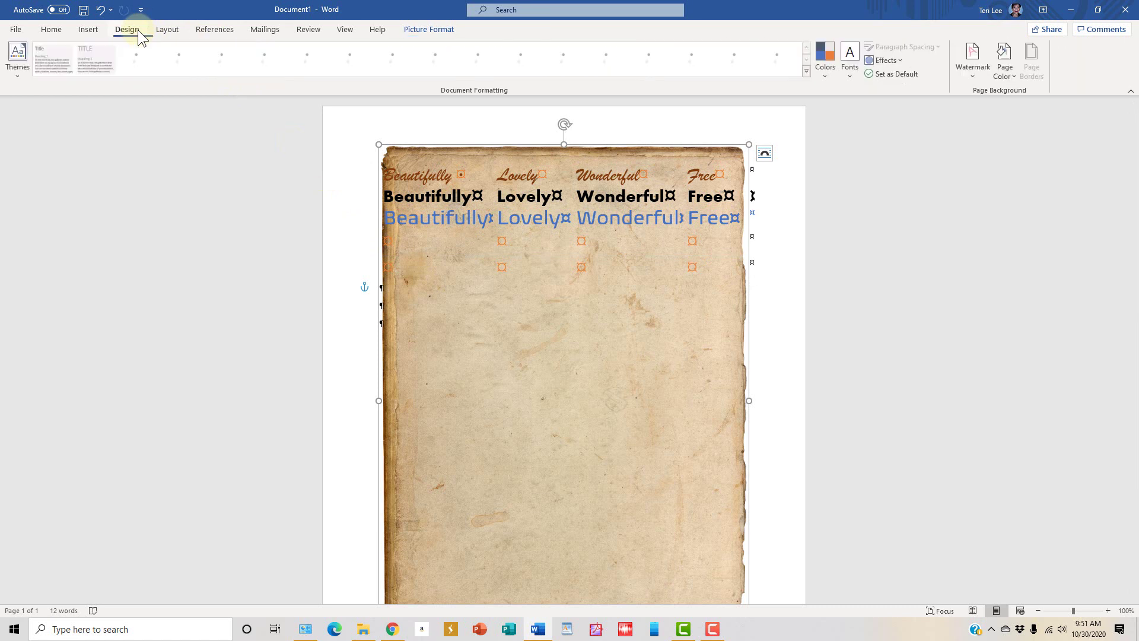
left_click(161, 30)
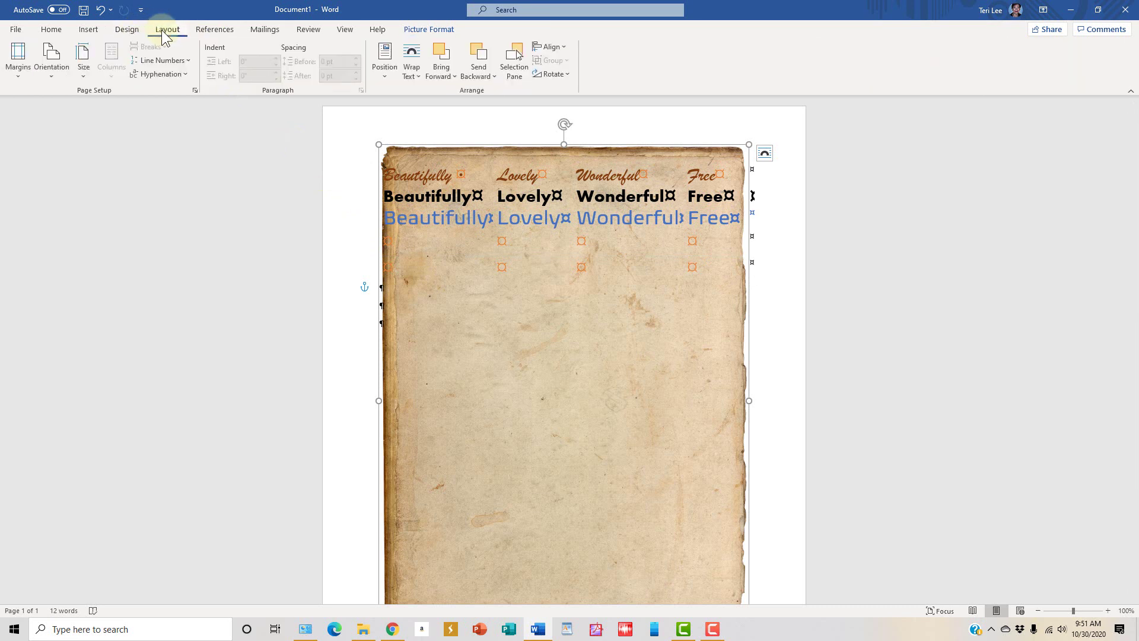
left_click(19, 67)
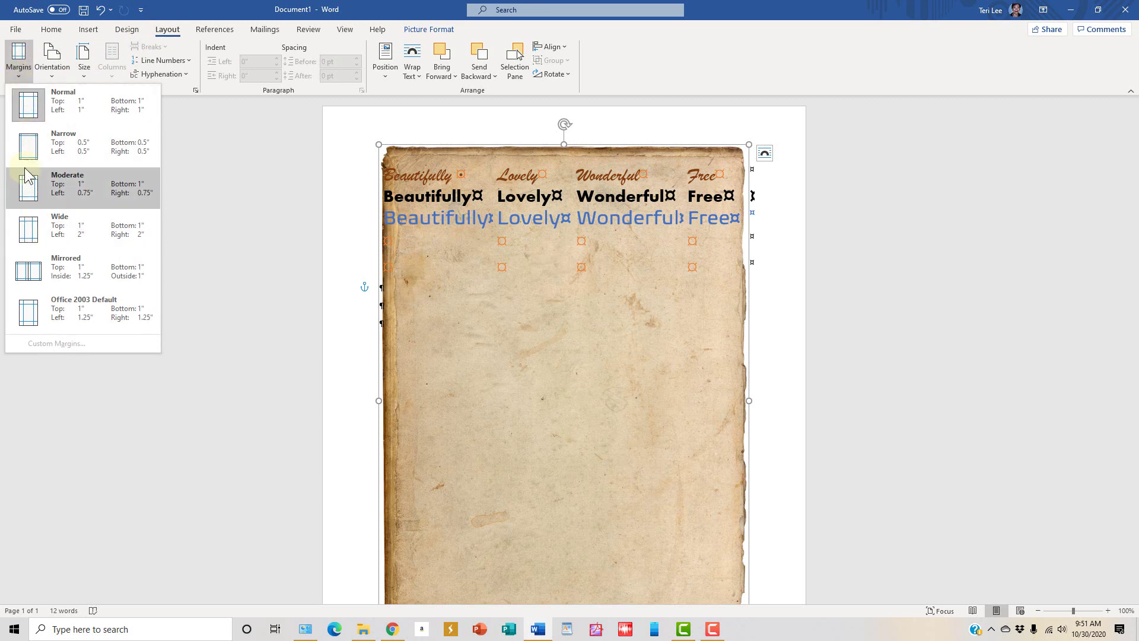
left_click(31, 145)
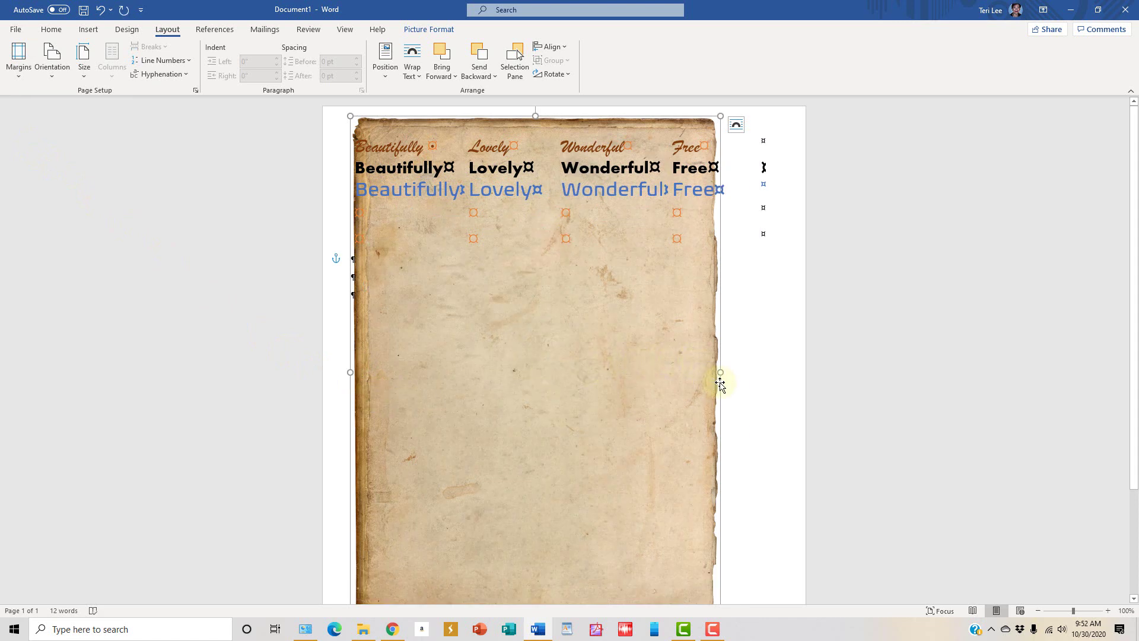
left_click_drag(720, 372, 783, 364)
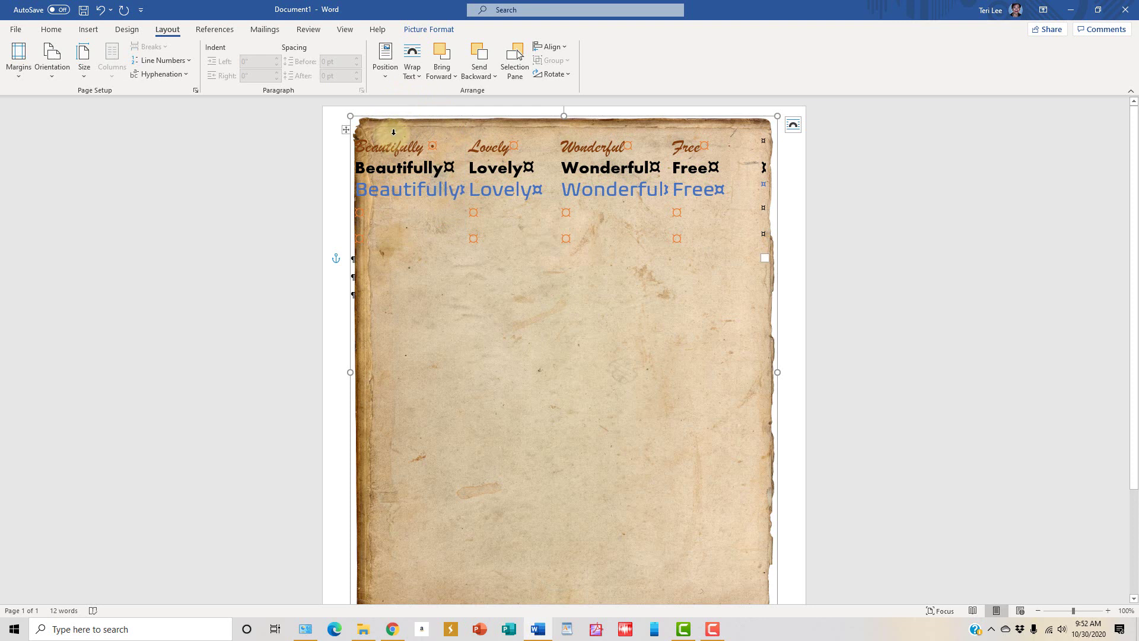
Step: Center the text horizontally in all cells of the word table
left_click_drag(393, 132, 721, 166)
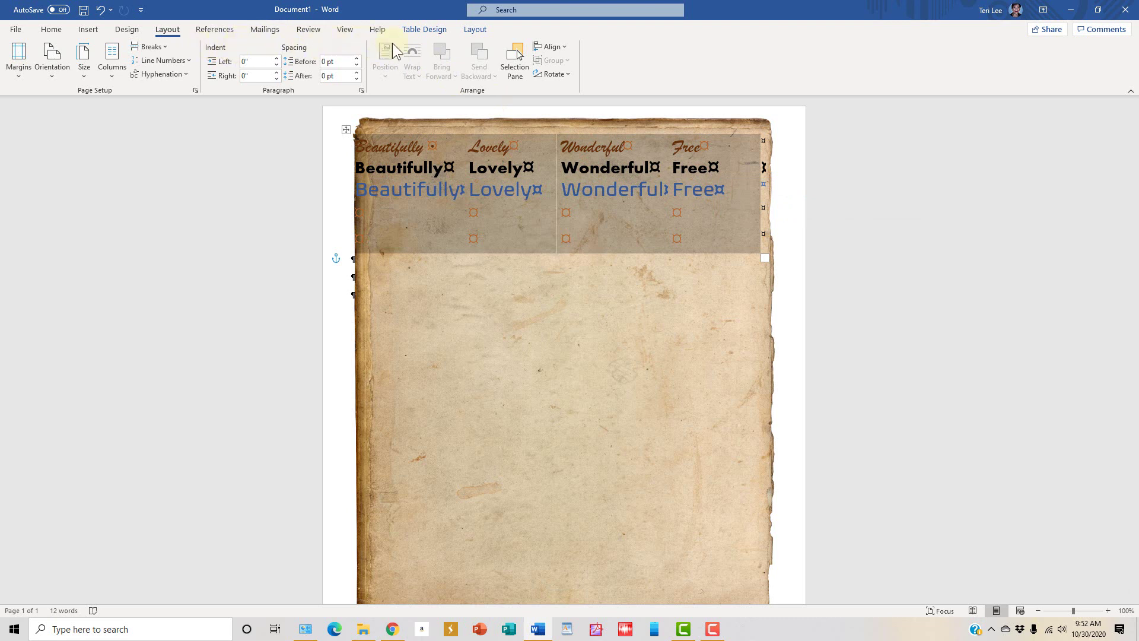
left_click(128, 29)
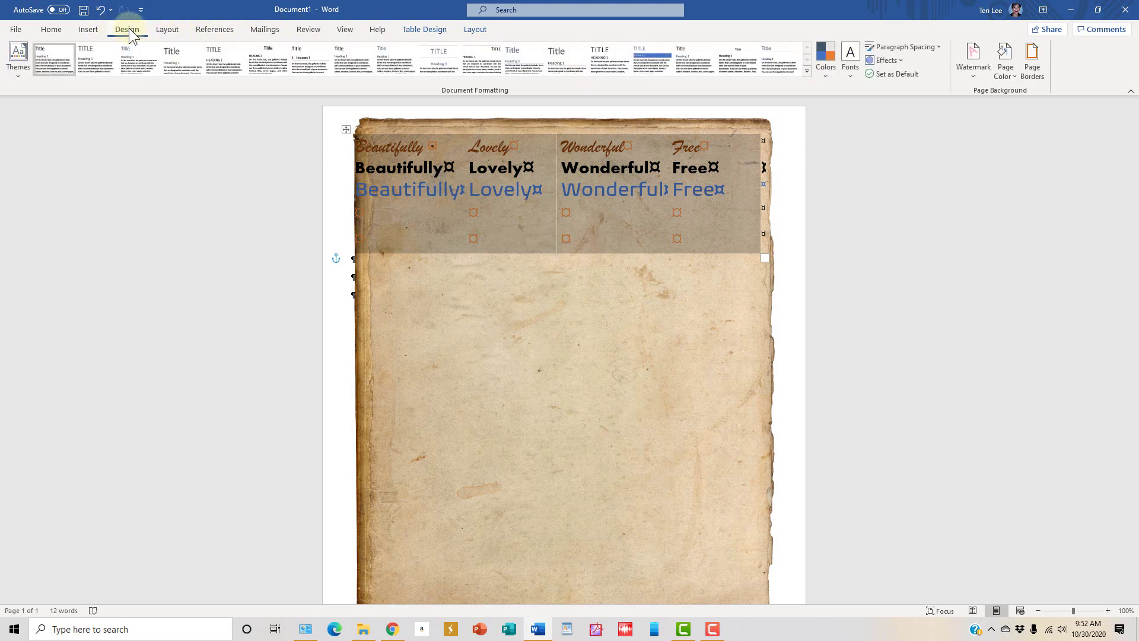
left_click(50, 32)
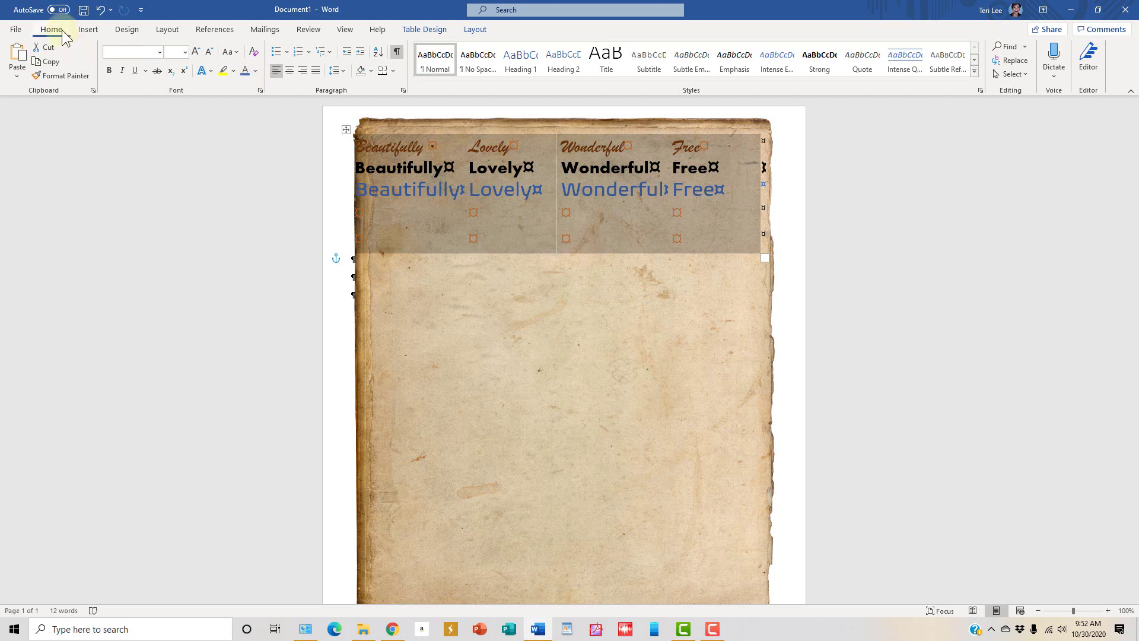
left_click(290, 71)
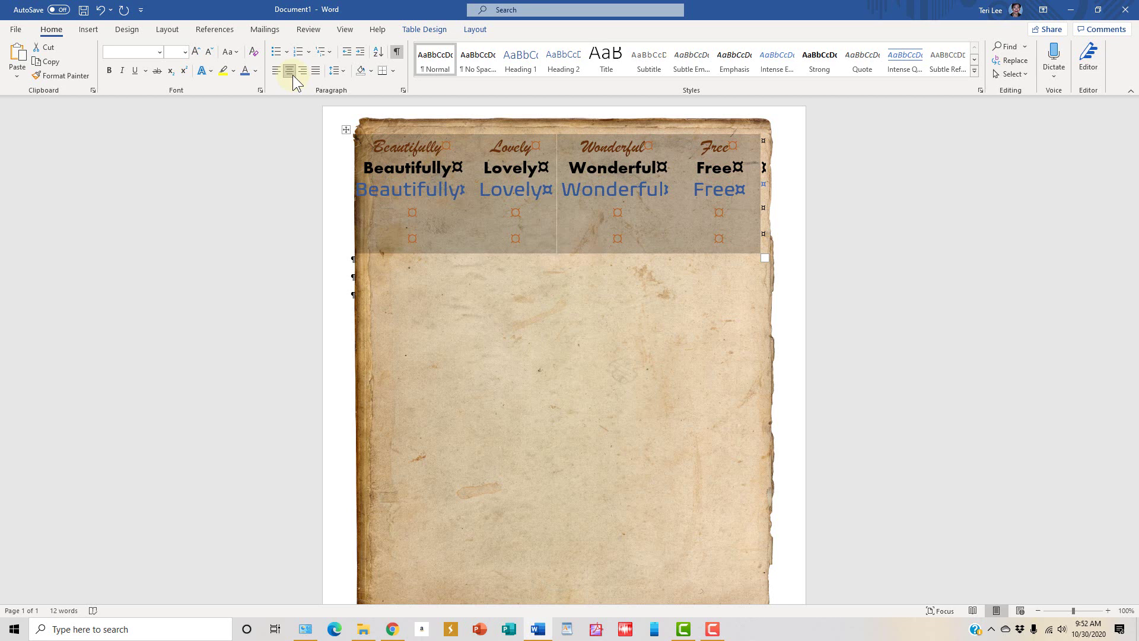
left_click(807, 258)
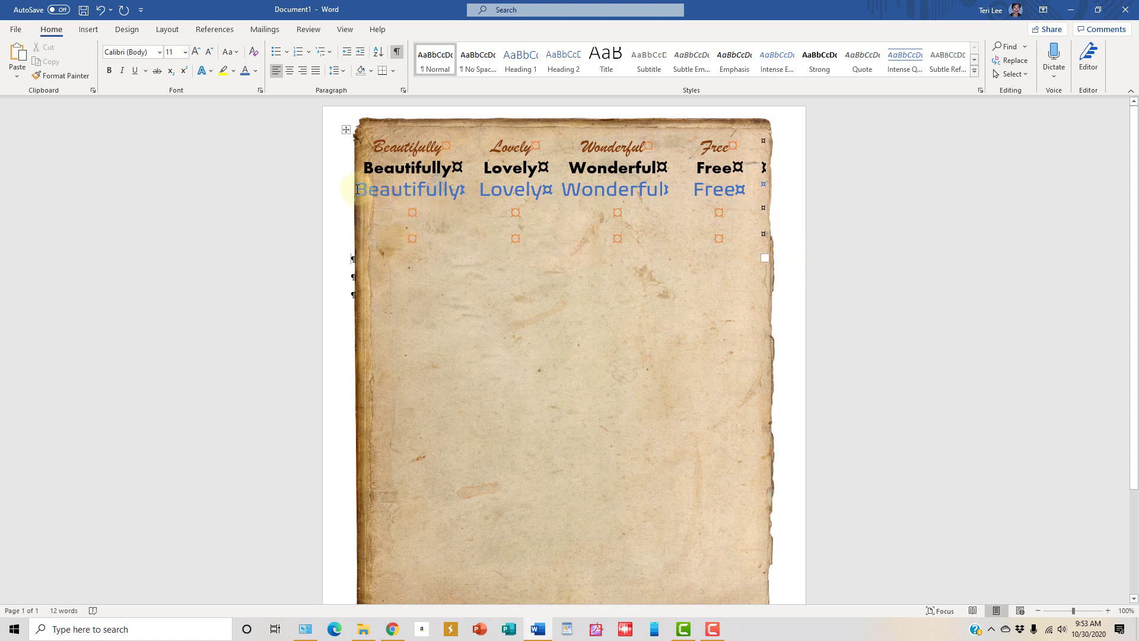
Step: Set the font size of the blue Biome word row to 16
left_click(323, 196)
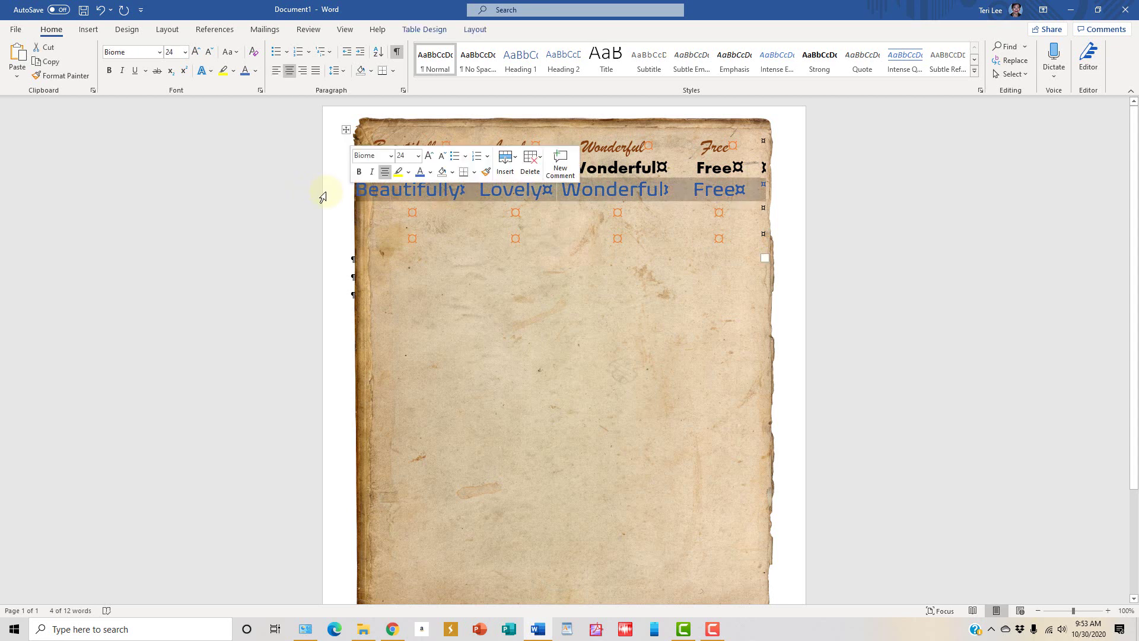
left_click(418, 156)
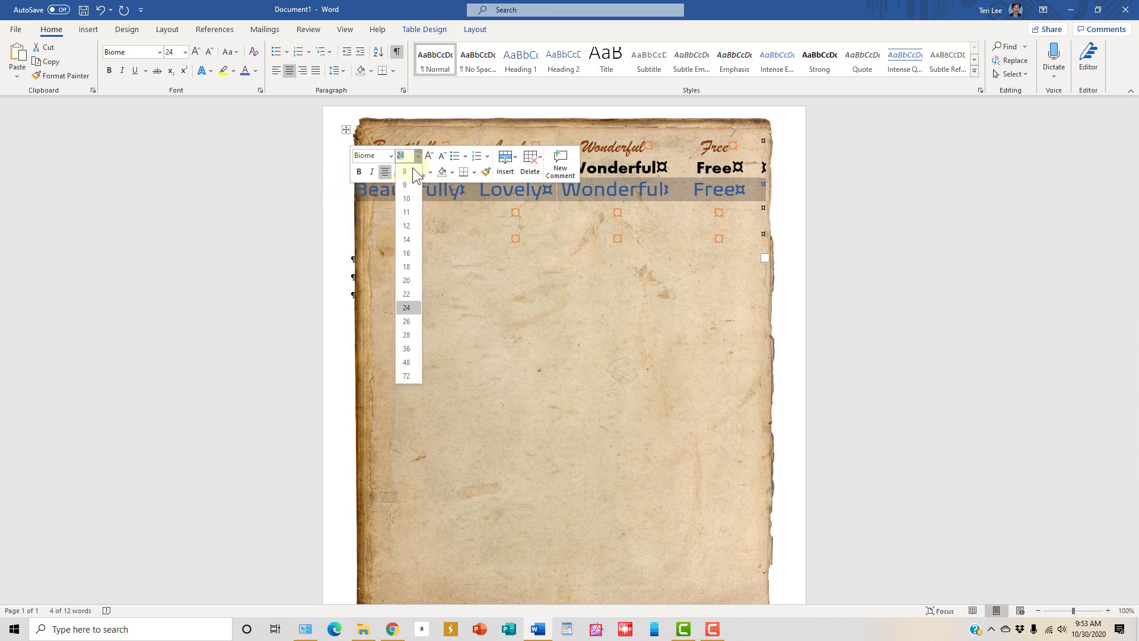
left_click(406, 280)
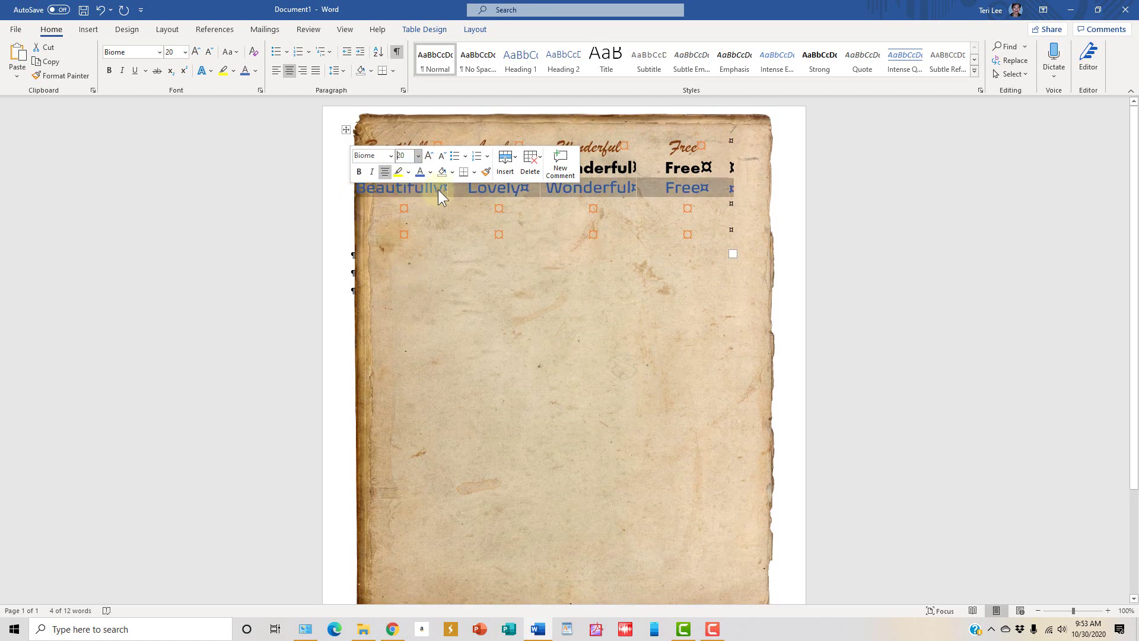
left_click(432, 172)
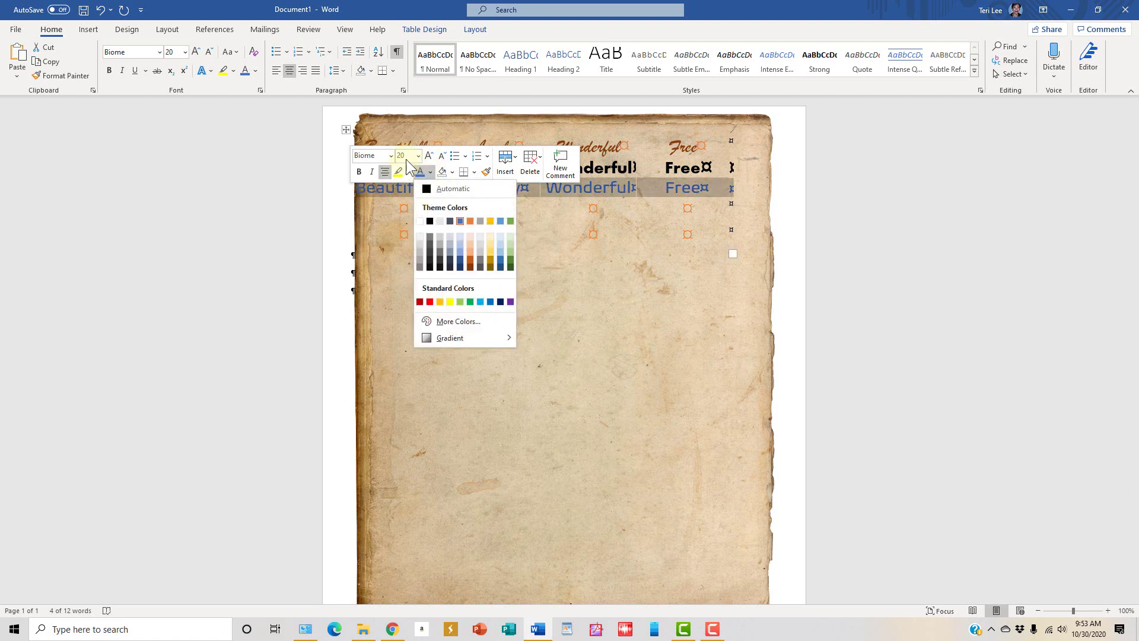
left_click(416, 155)
left_click(418, 156)
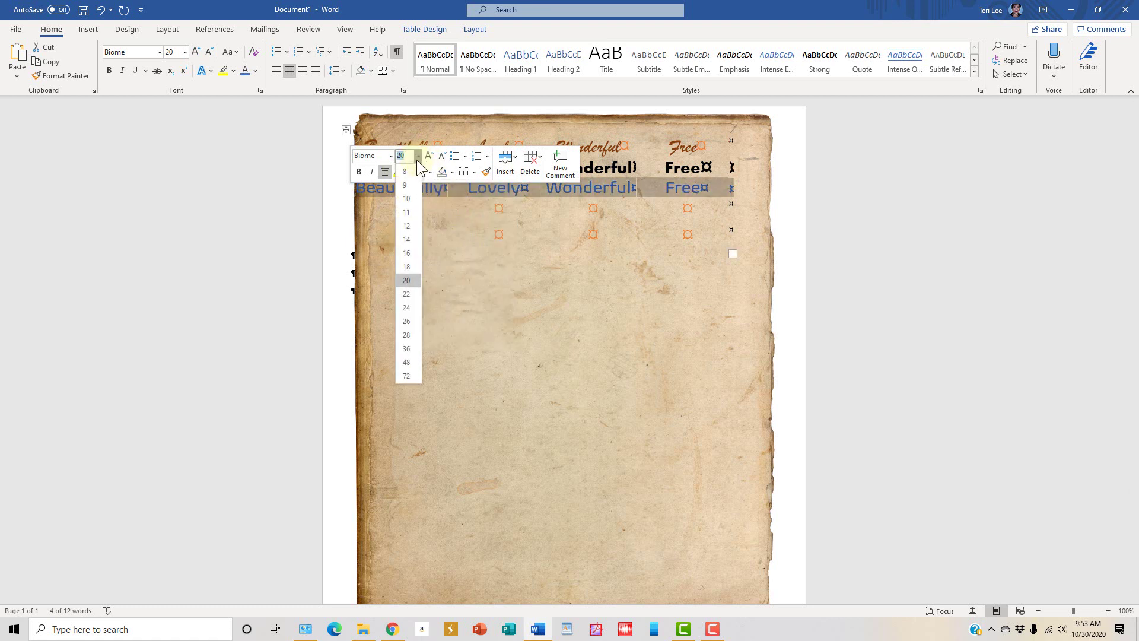
left_click(407, 252)
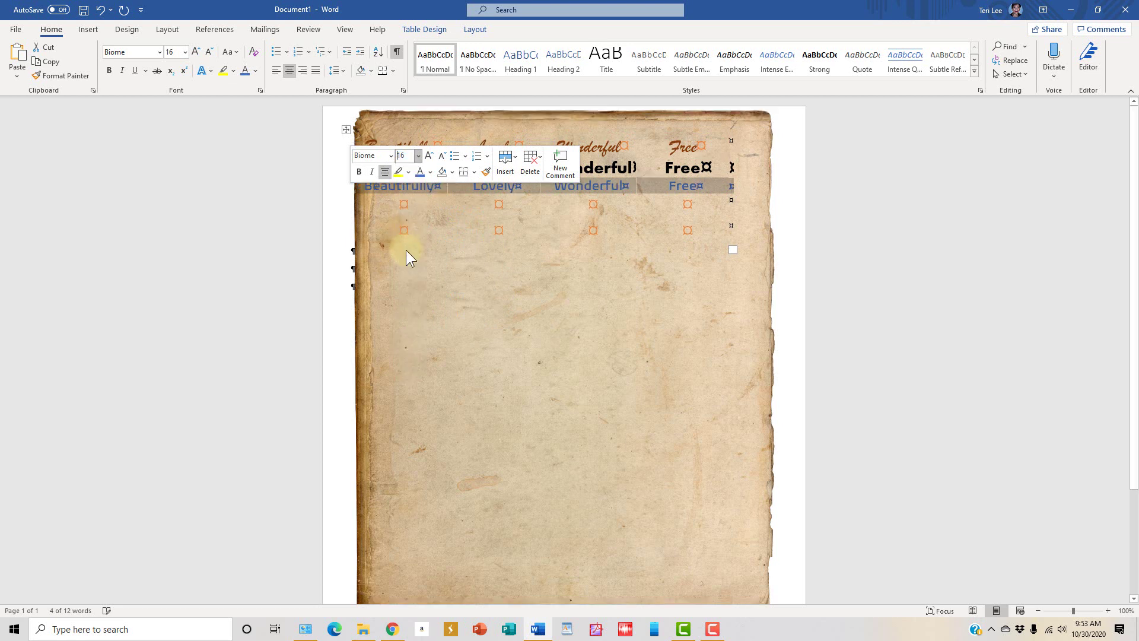
left_click(254, 204)
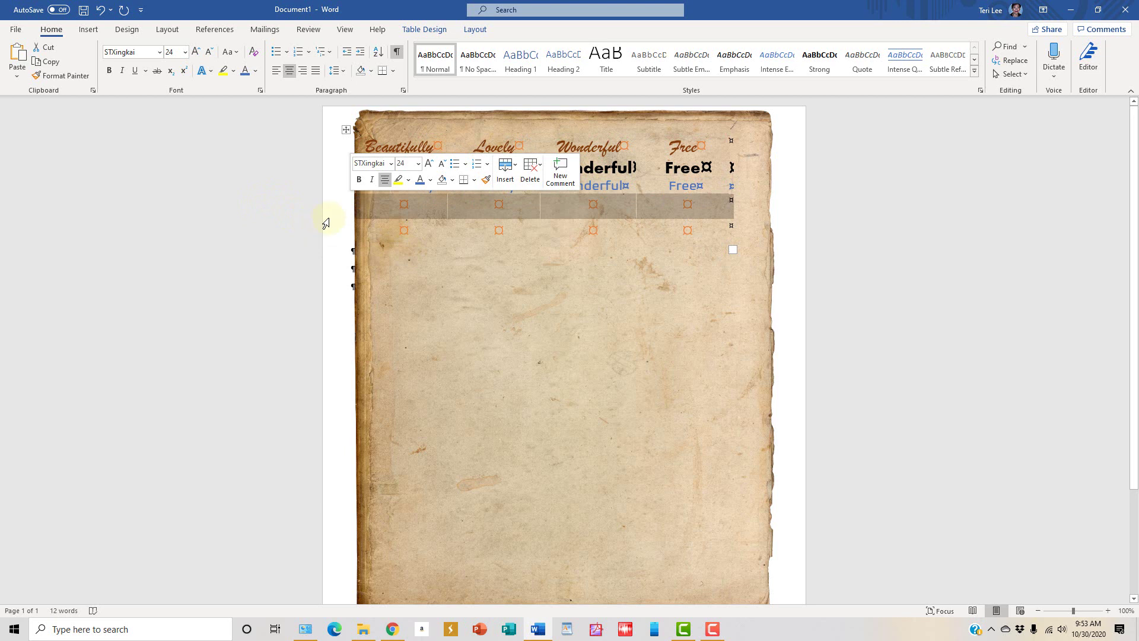
left_click(827, 182)
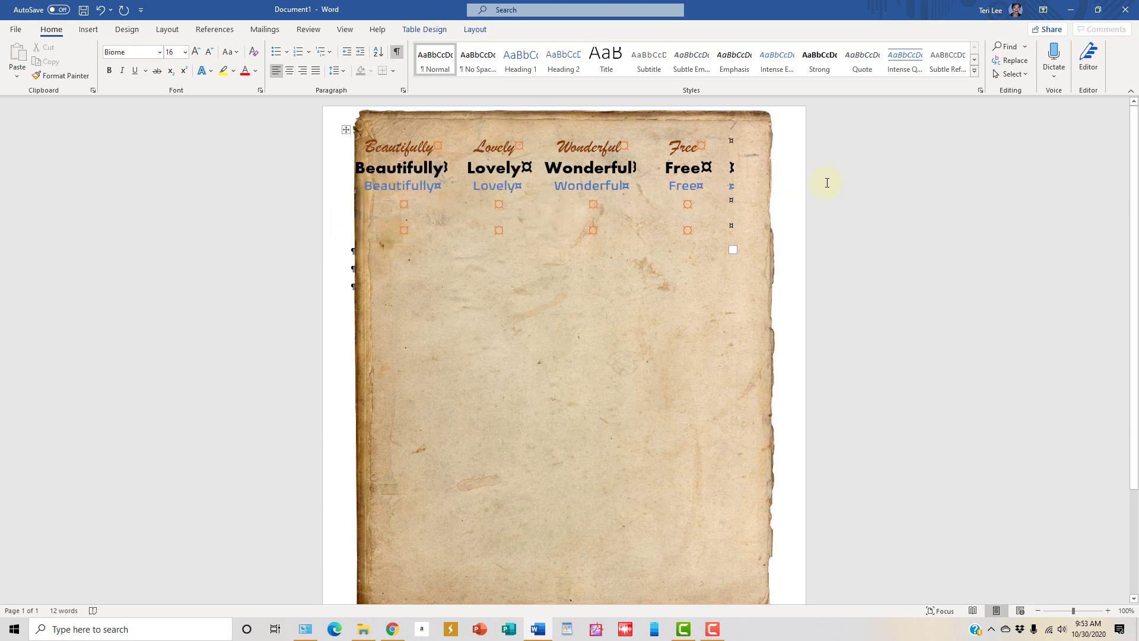
Step: Delete the table column containing the word "Free"
left_click(688, 133)
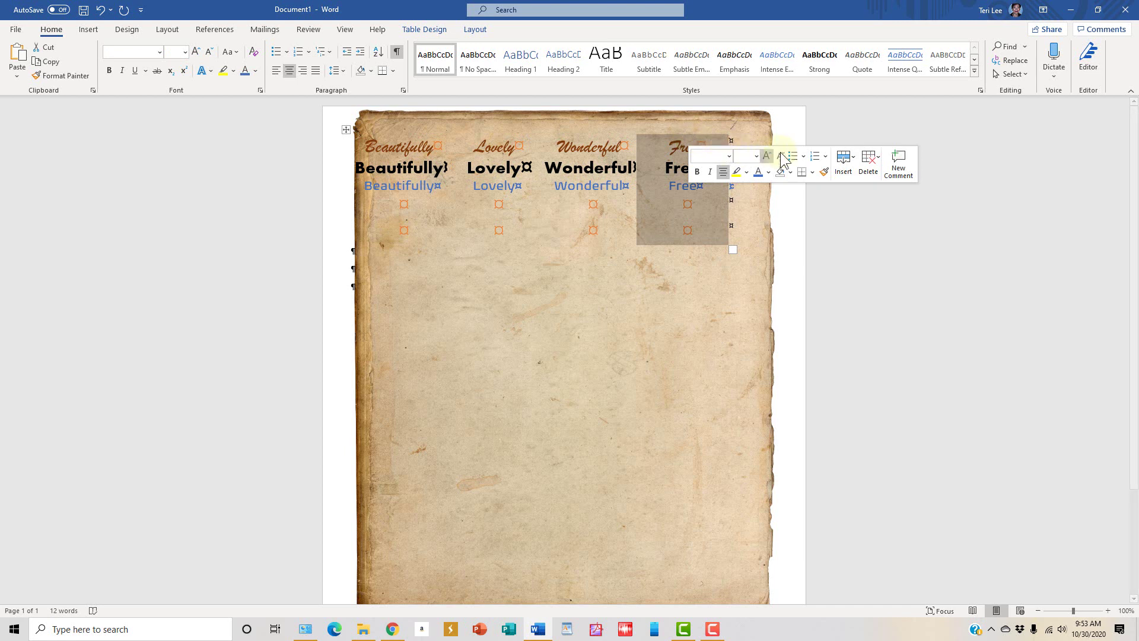
left_click(874, 164)
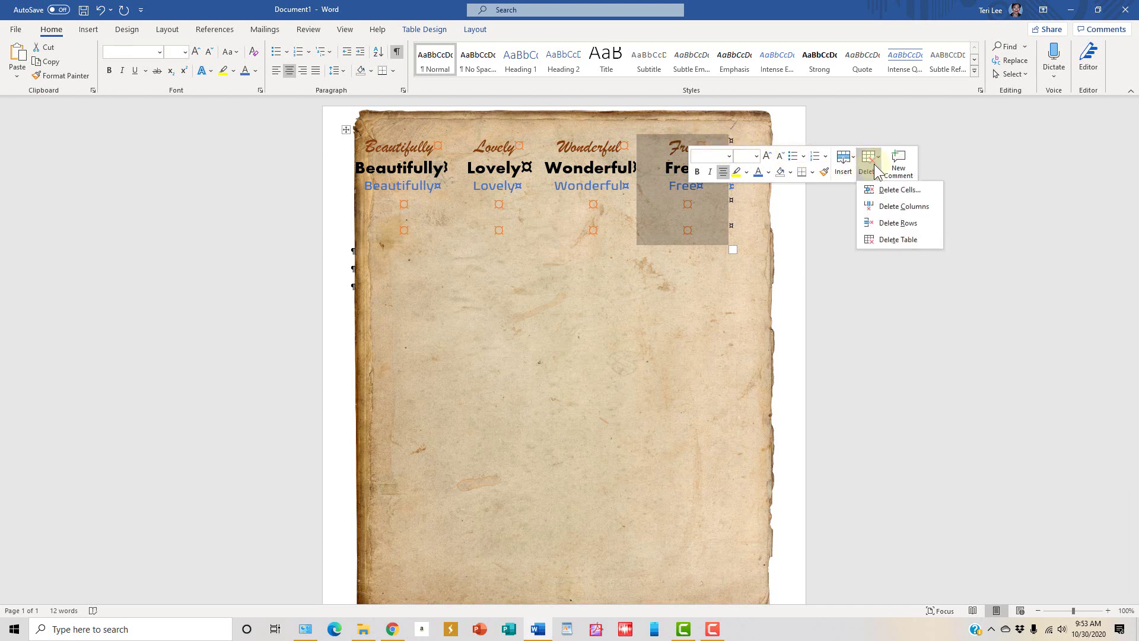
left_click(891, 206)
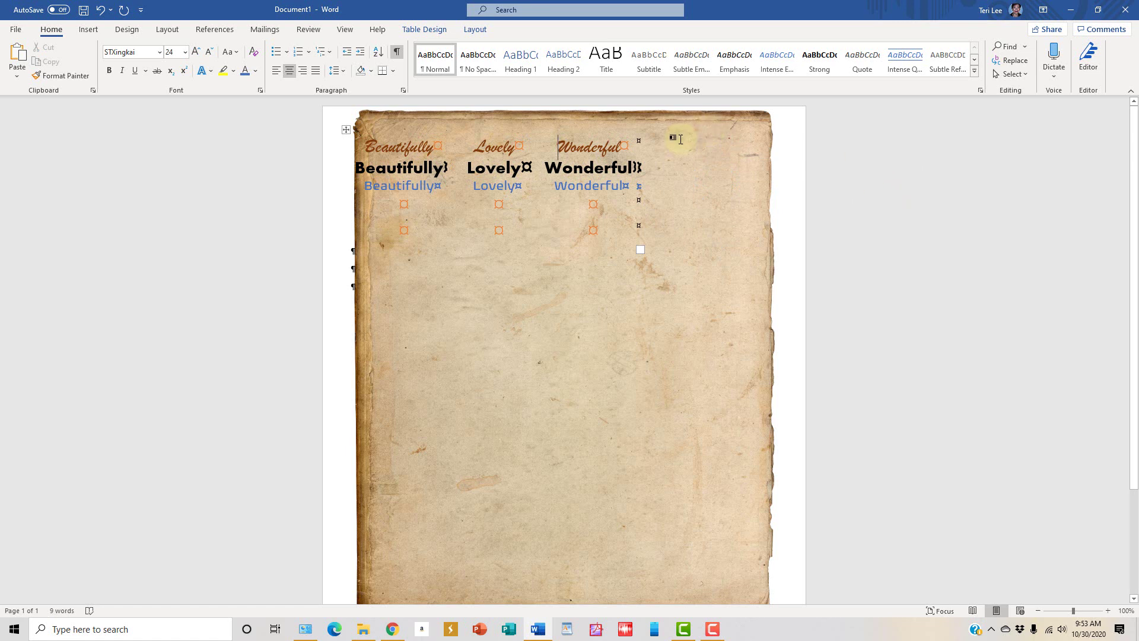
Step: Center the table on the page and set the vertical alignment of the top "Lovely" cell to Center
right_click(504, 147)
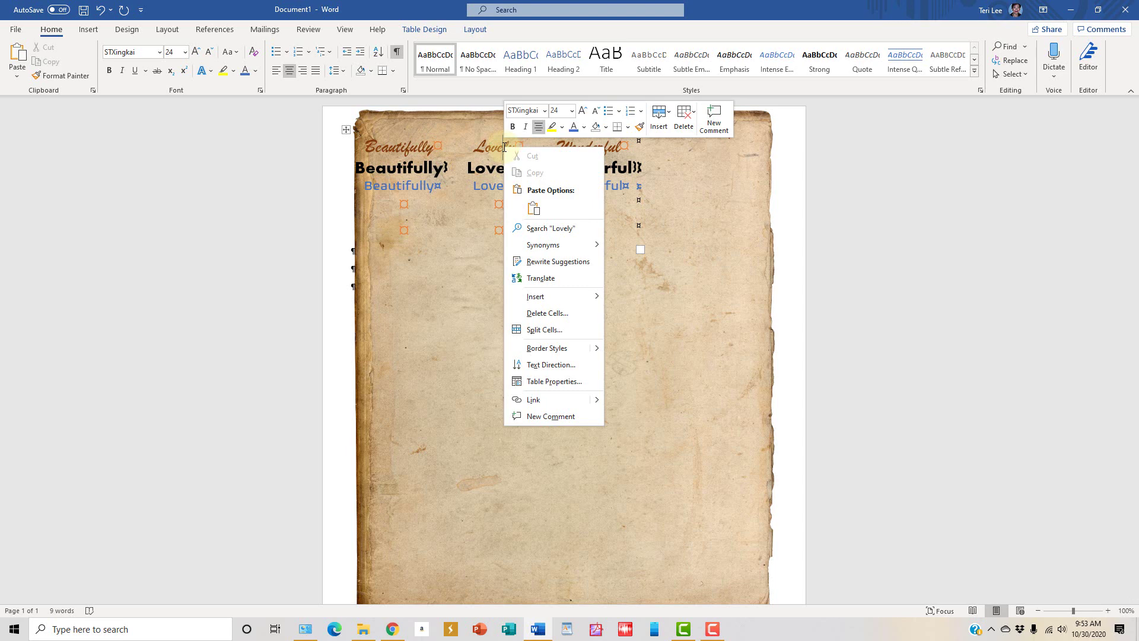
left_click(558, 381)
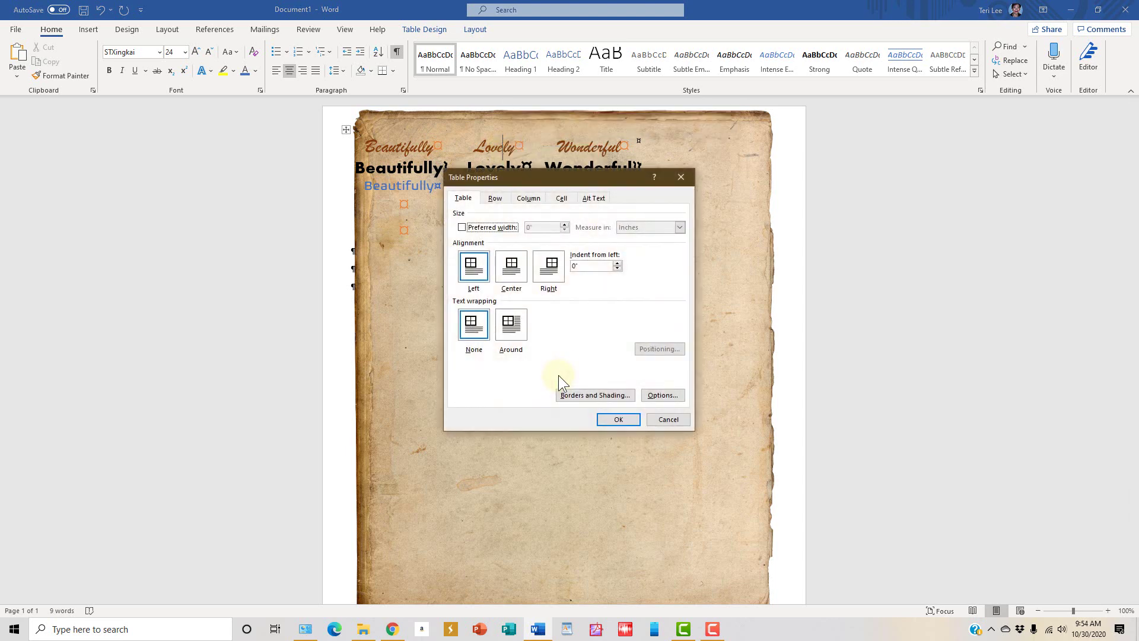
left_click(509, 273)
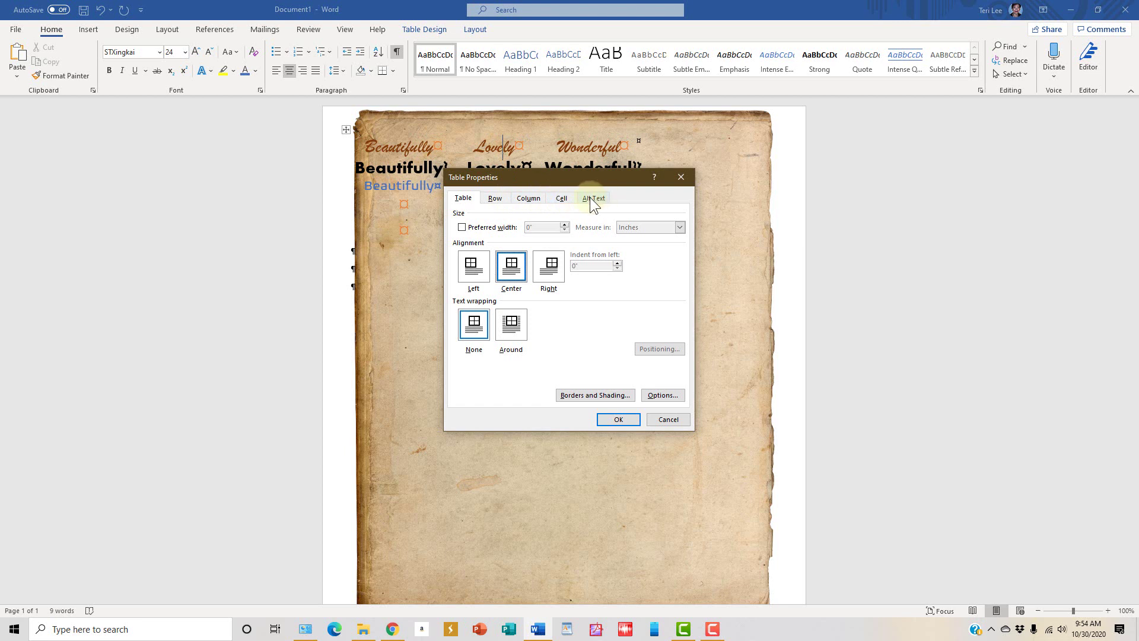
left_click(552, 195)
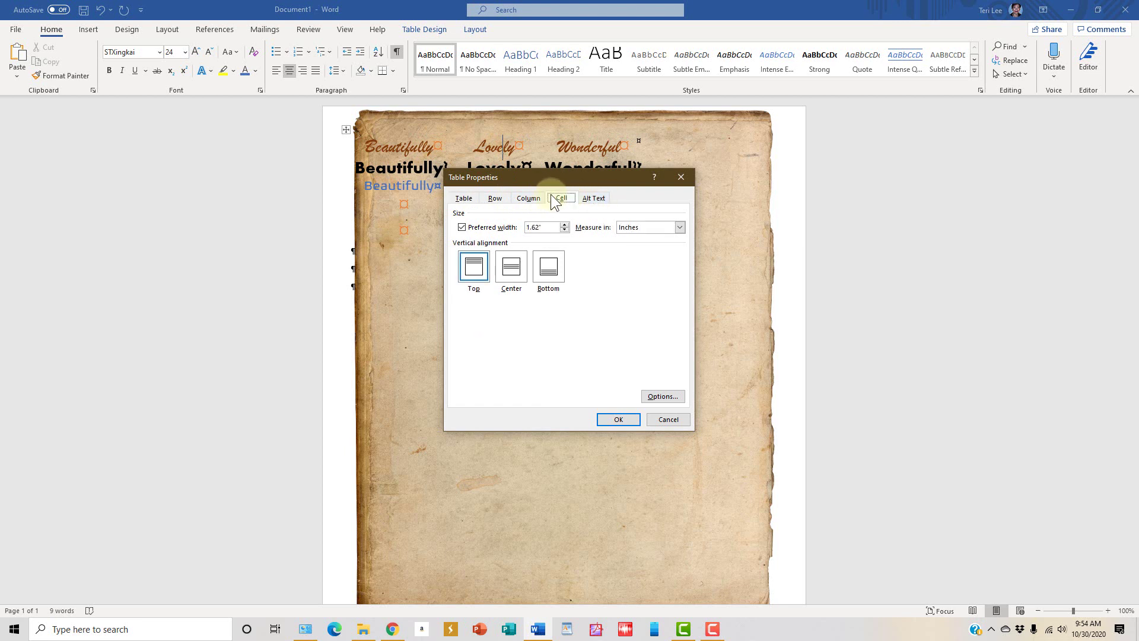
left_click(522, 265)
left_click(618, 418)
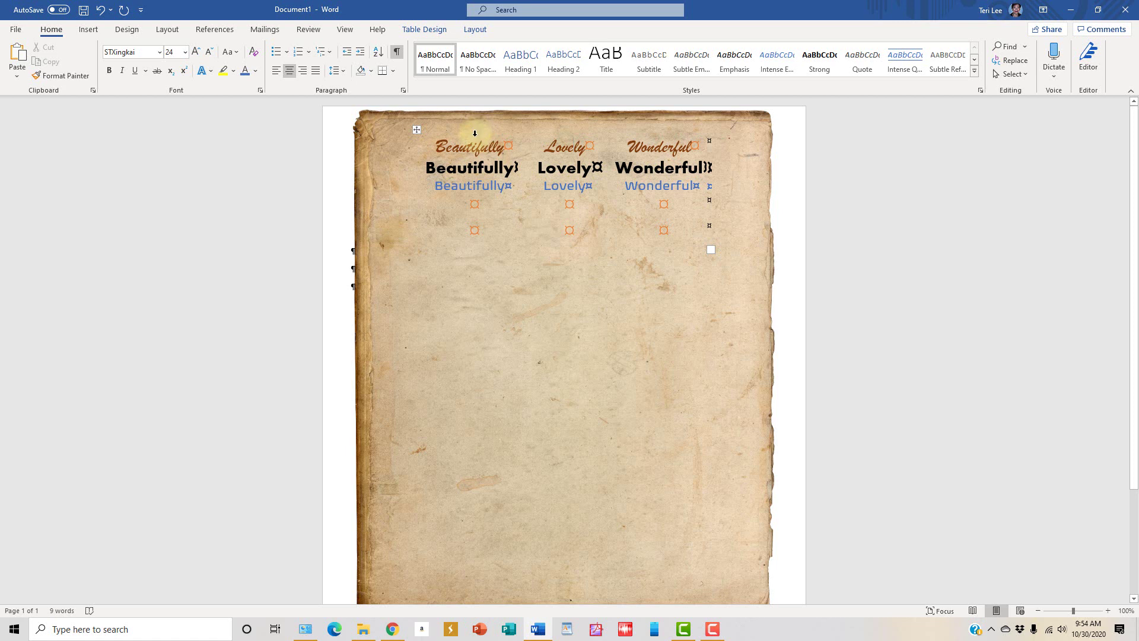
Step: Apply All Borders to all three columns of the table
left_click_drag(474, 134, 687, 140)
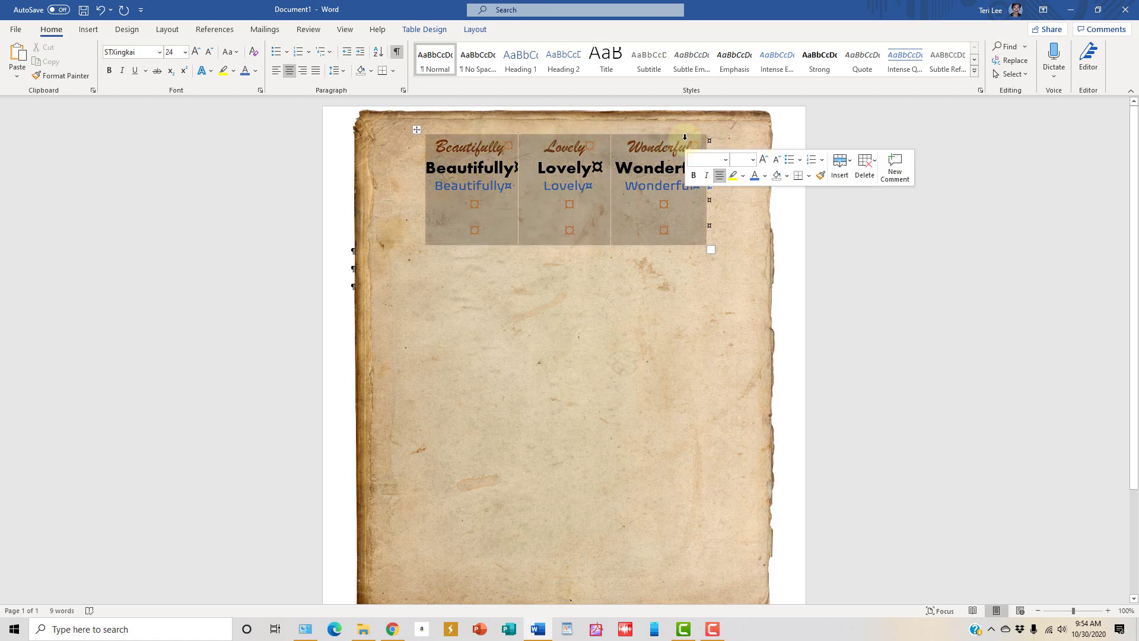
left_click(807, 175)
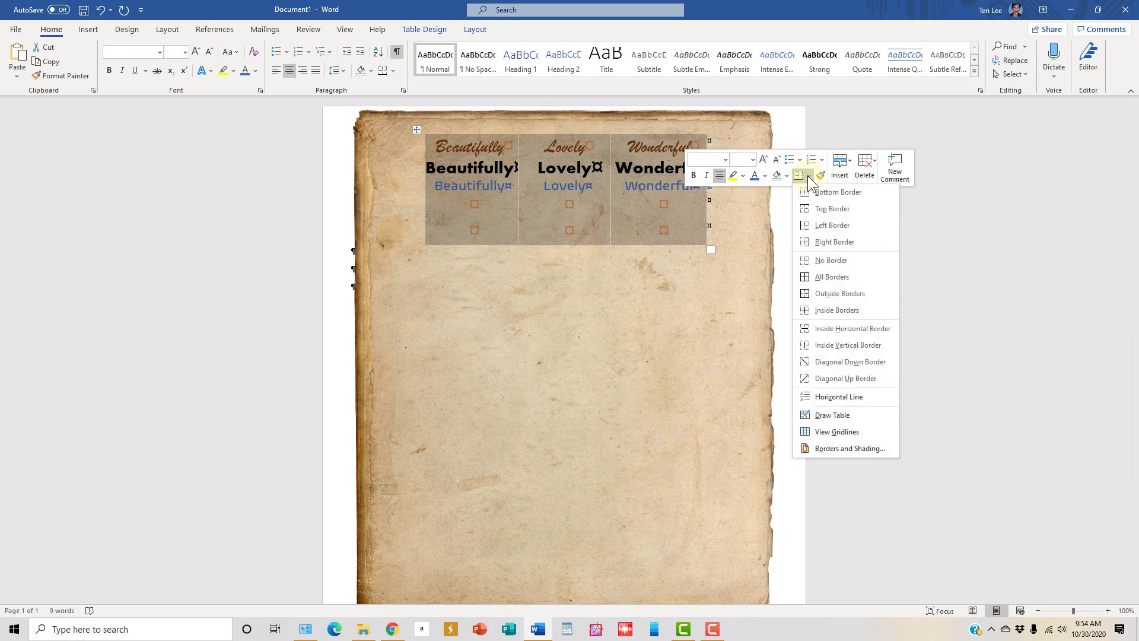
left_click(817, 272)
left_click(817, 273)
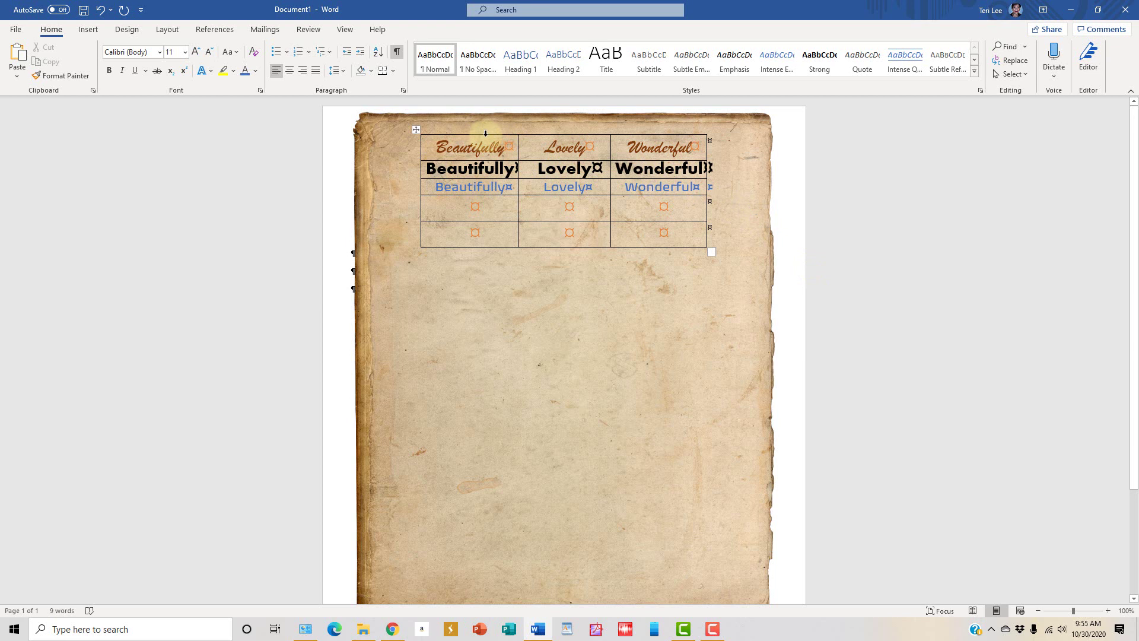
Step: Apply No Border to all three columns of the table
left_click_drag(485, 133, 662, 140)
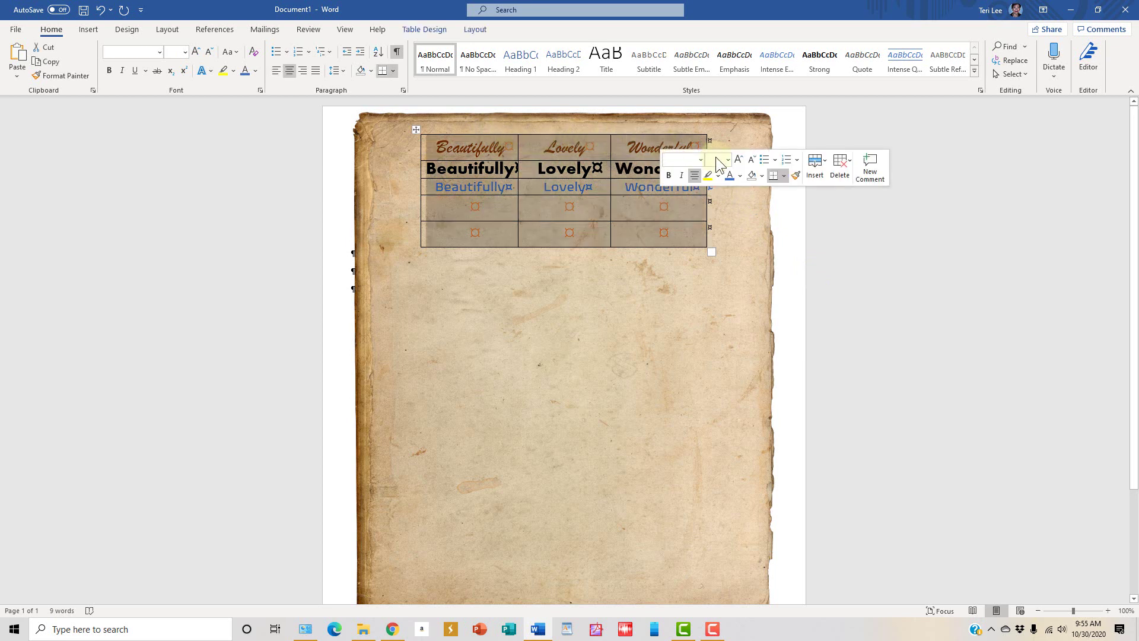
left_click(786, 177)
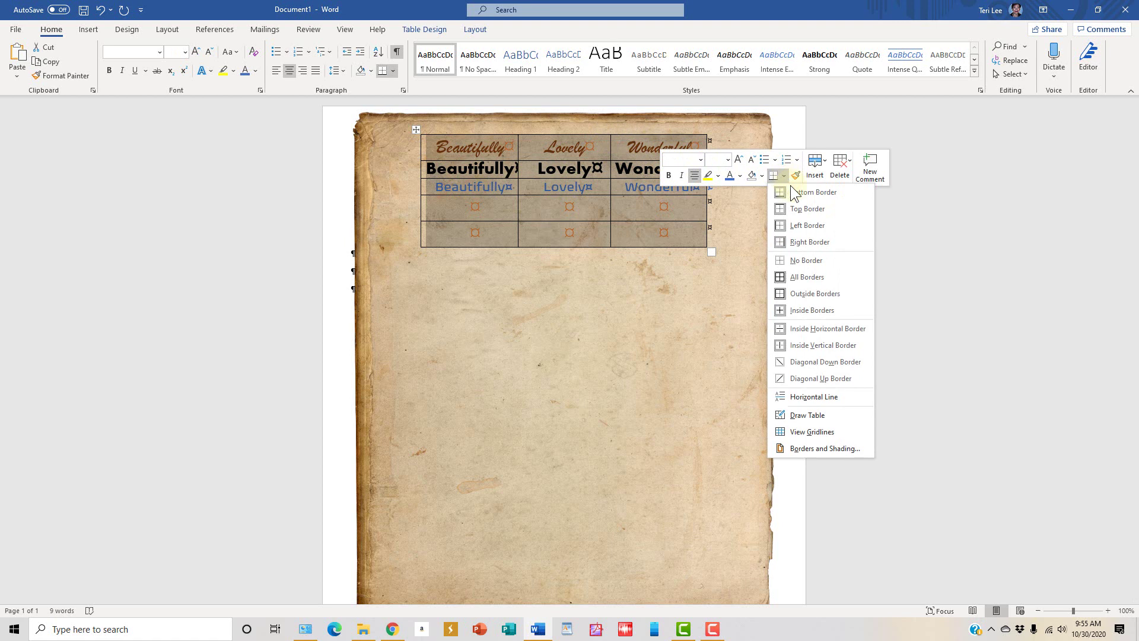
left_click(796, 262)
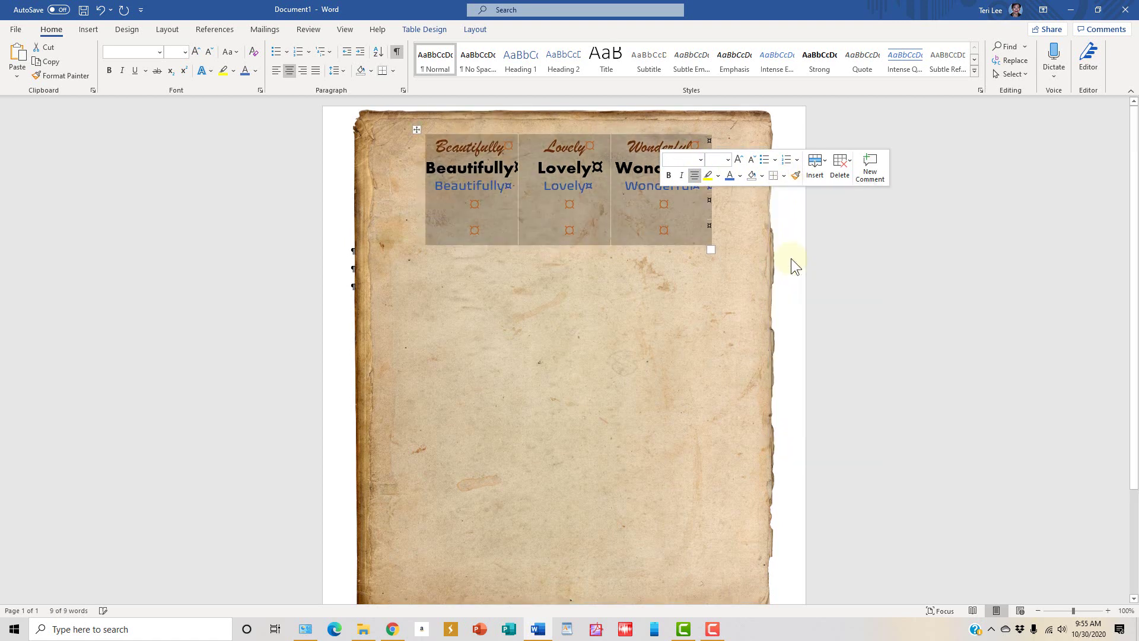
left_click(792, 259)
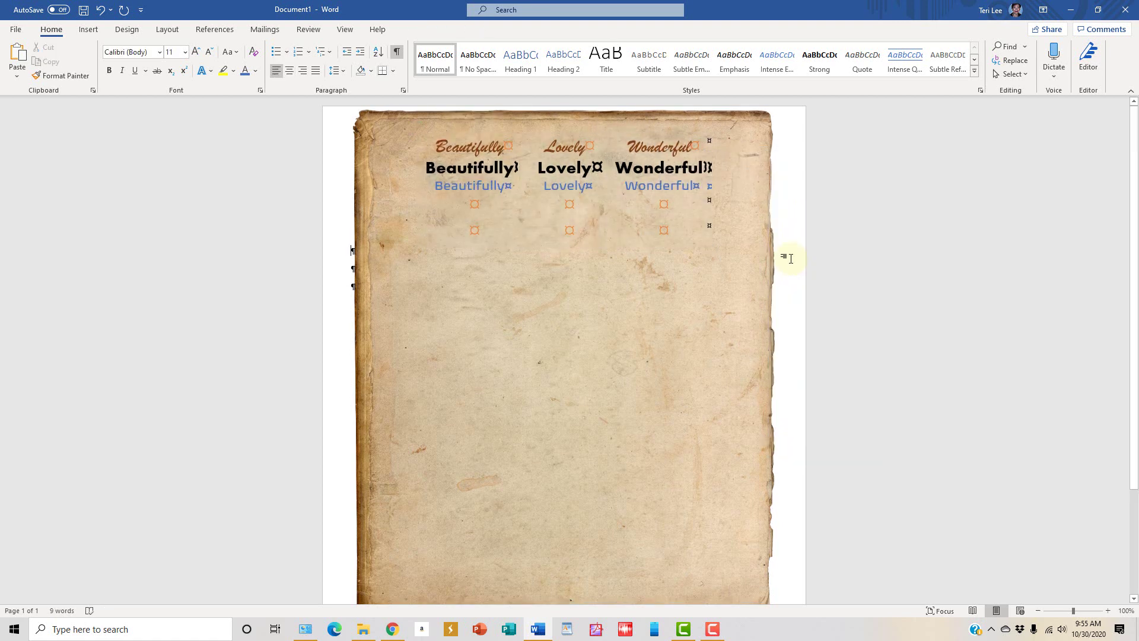
left_click(966, 196)
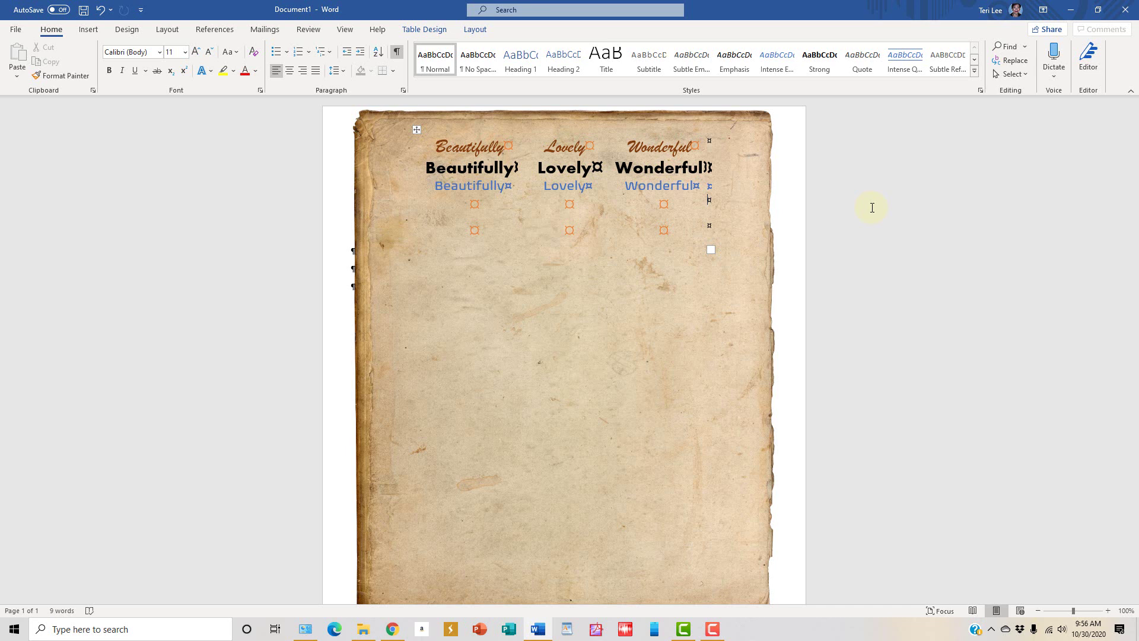
left_click(14, 28)
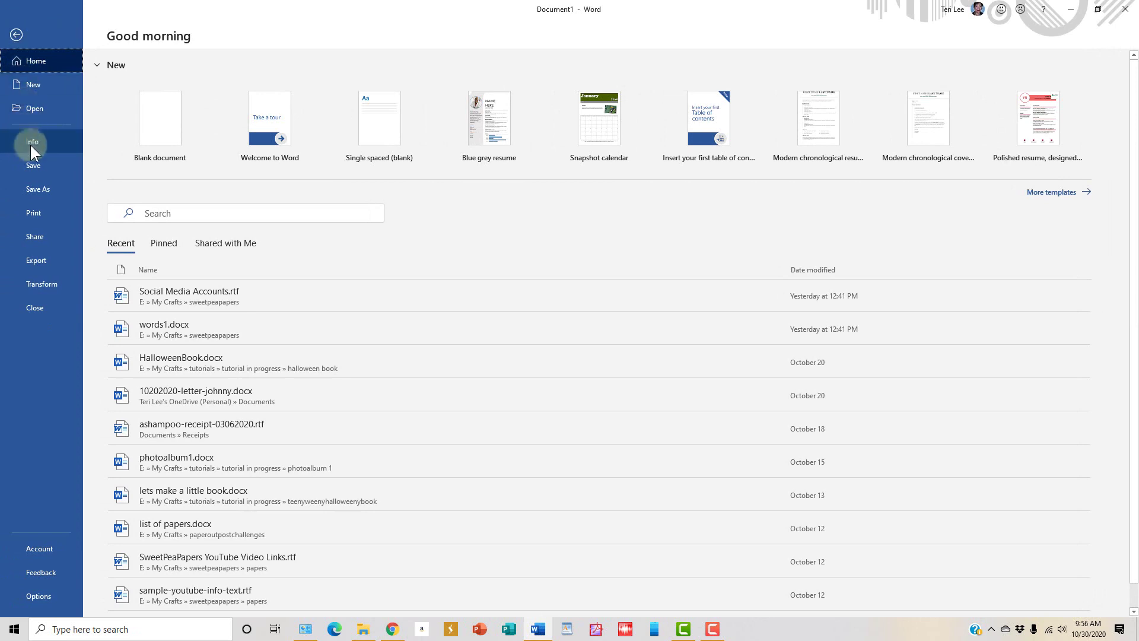
left_click(32, 163)
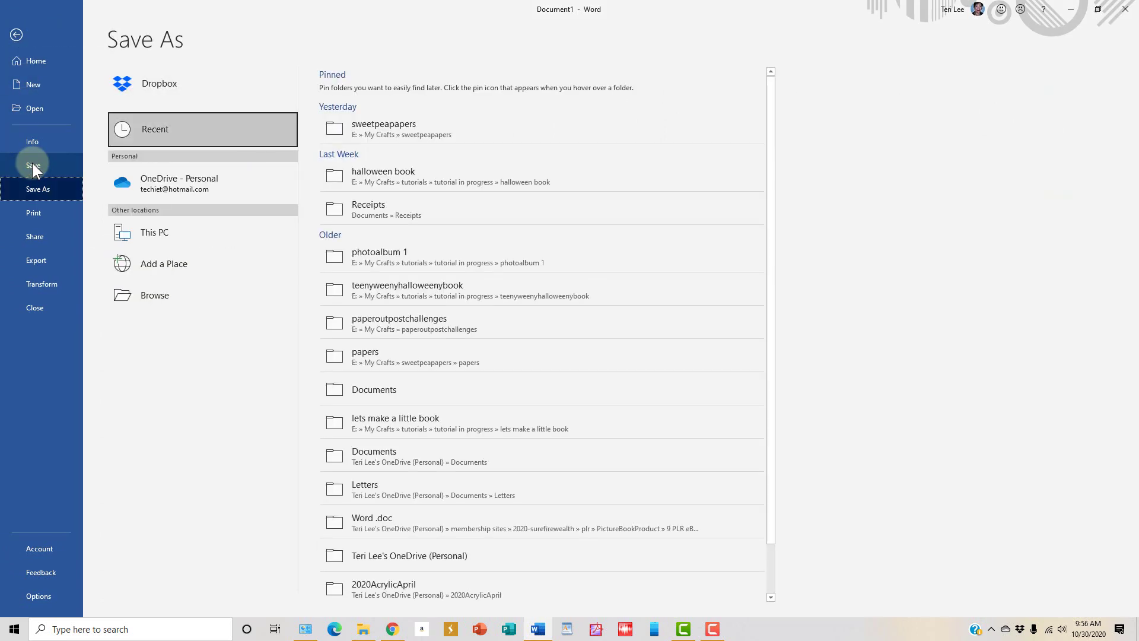
left_click(223, 301)
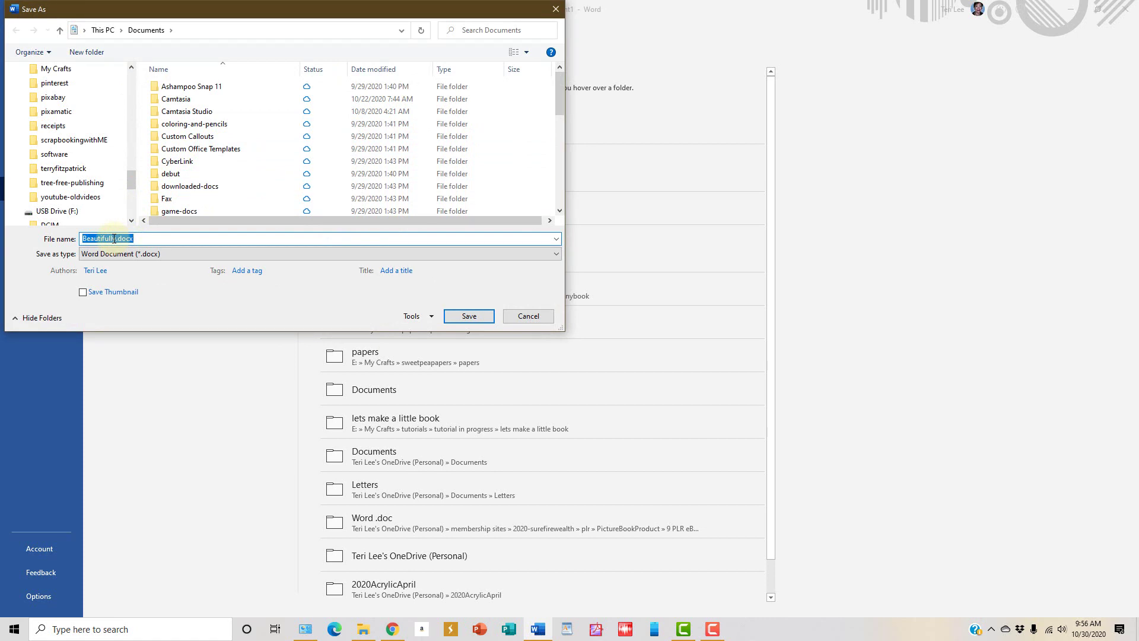
left_click(143, 237)
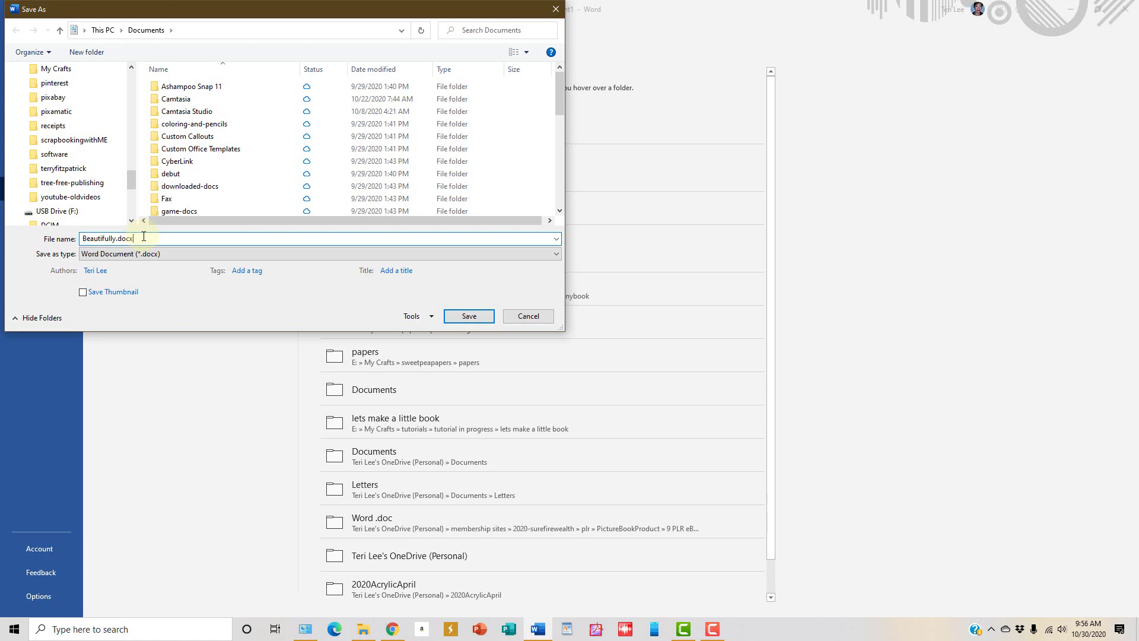
double_click(201, 188)
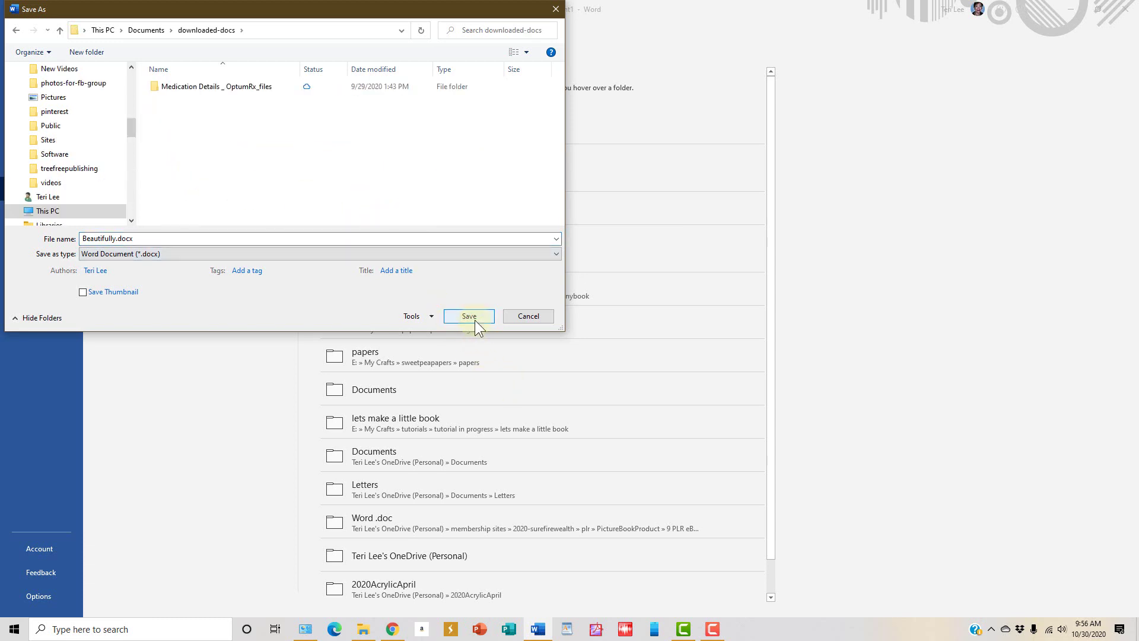
left_click(532, 318)
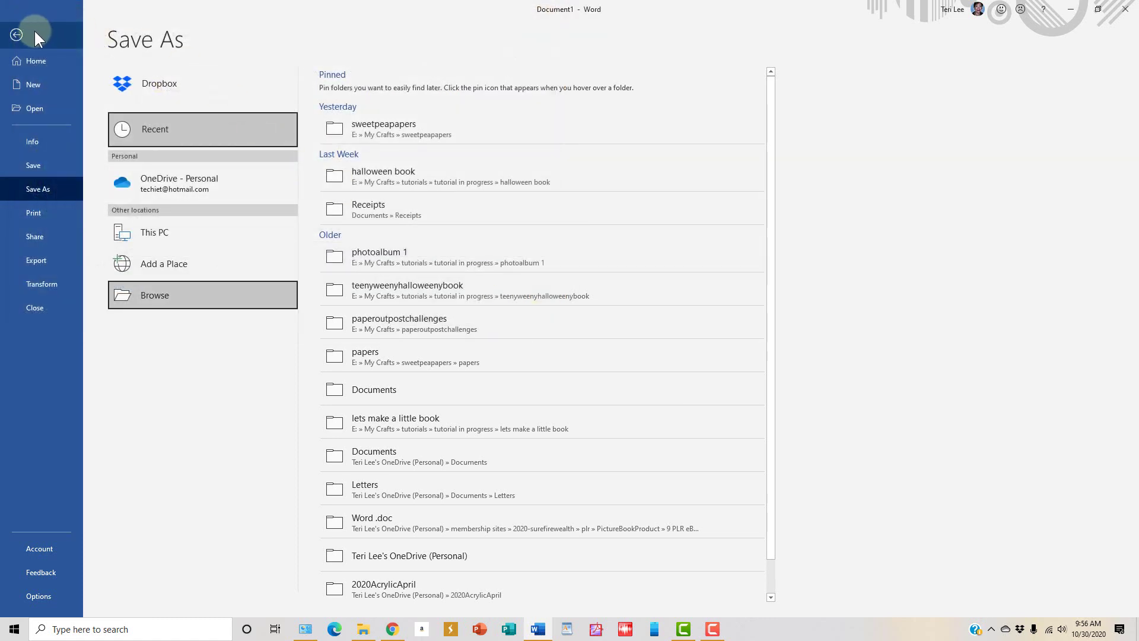
left_click(17, 34)
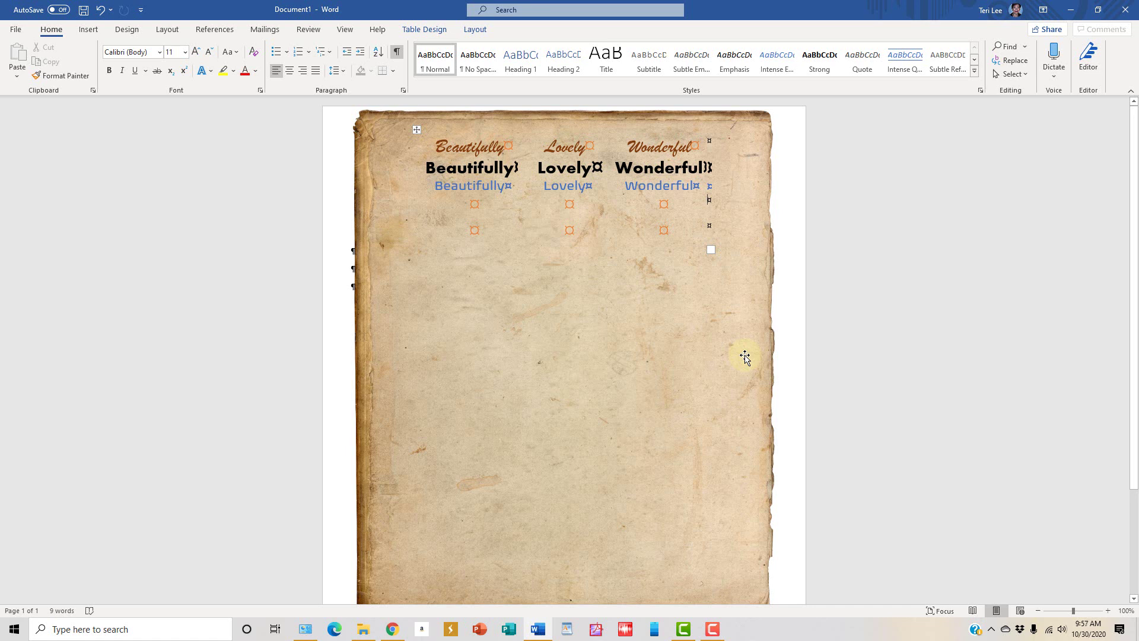
scroll(839, 290, "down", 1)
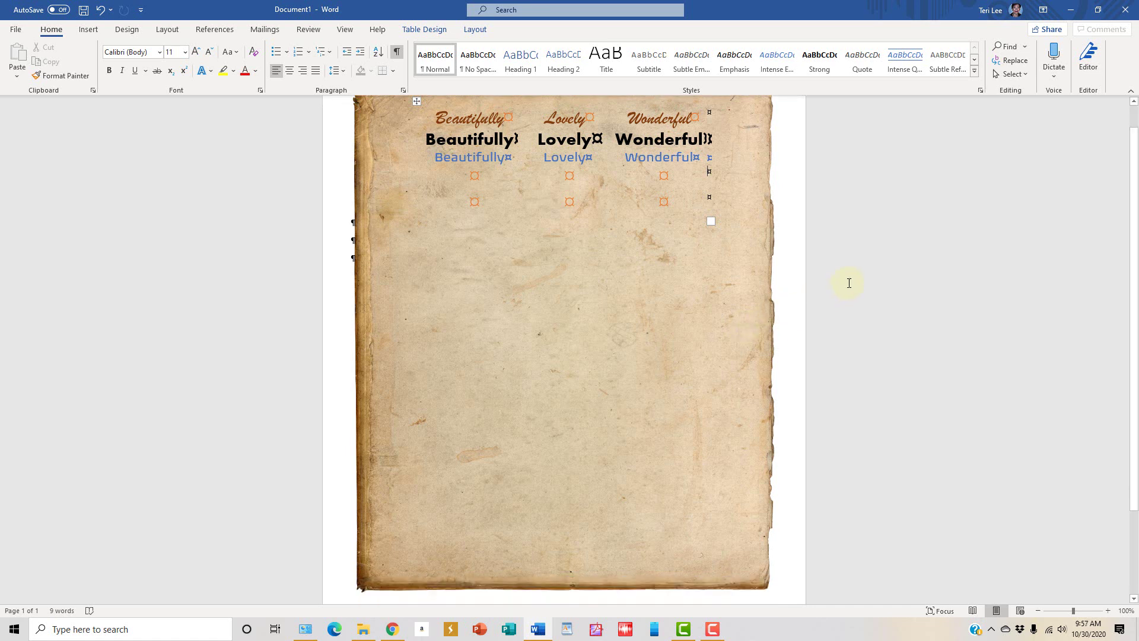
scroll(849, 283, "up", 1)
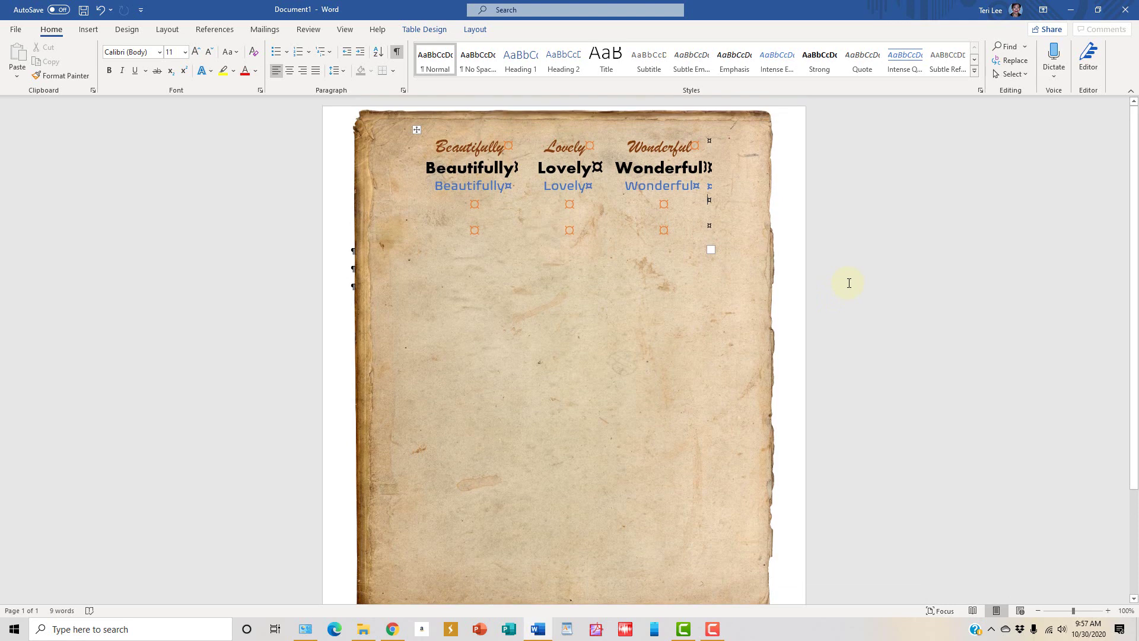